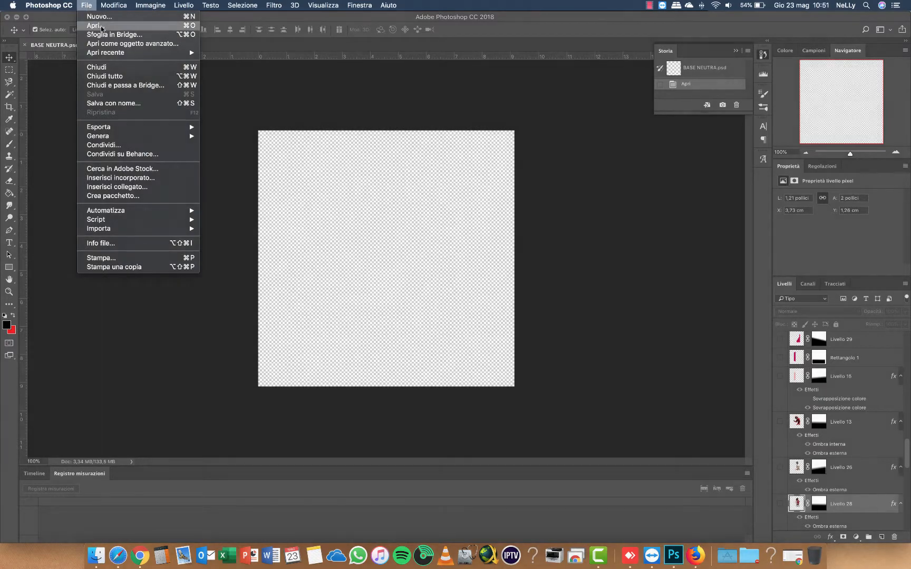
Step: Open flashback.png from the SFONDO BASE folder
{"action": "left_click", "coordinate": [96, 26]}
{"action": "scroll", "coordinate": [386, 183], "scroll_direction": "down", "scroll_amount": 10}
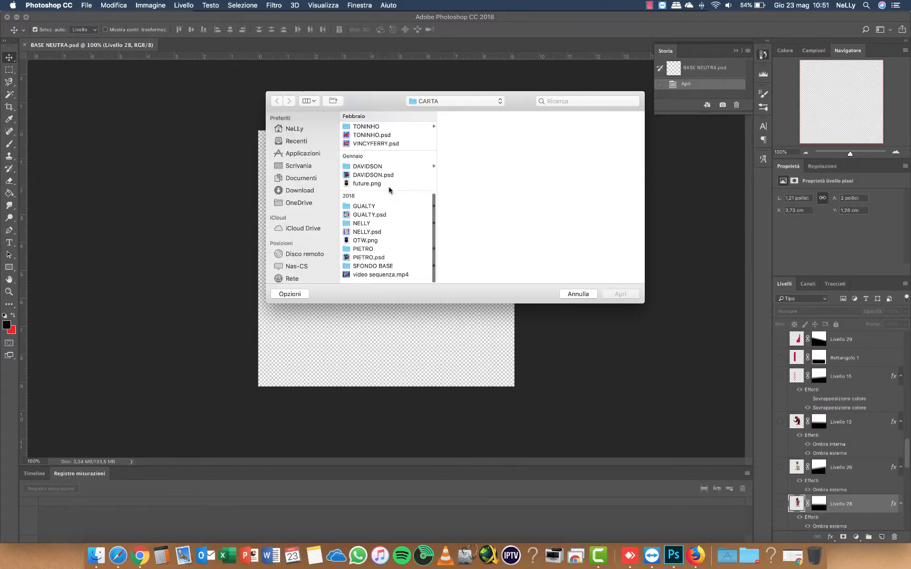
{"action": "left_click", "coordinate": [369, 271]}
{"action": "left_click", "coordinate": [466, 128]}
{"action": "left_click", "coordinate": [621, 294]}
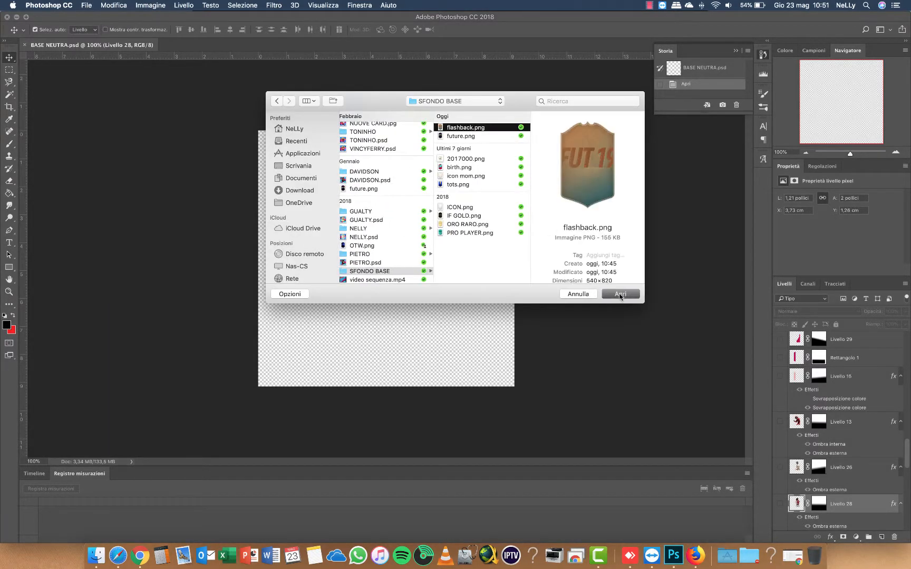
Step: Bring the flashback card into BASE NEUTRA.psd, place its layer directly above Livello 27, and align its upper-left corner with the pink card
{"action": "left_click_drag", "start_coordinate": [258, 44], "coordinate": [274, 89]}
{"action": "left_click_drag", "start_coordinate": [260, 174], "coordinate": [401, 253]}
{"action": "left_click_drag", "start_coordinate": [857, 526], "coordinate": [844, 433]}
{"action": "left_click_drag", "start_coordinate": [401, 280], "coordinate": [396, 262]}
Step: Scale the flashback card to about 112.5% width and 111.5% height so it covers the pink card
{"action": "key", "text": "super+t"}
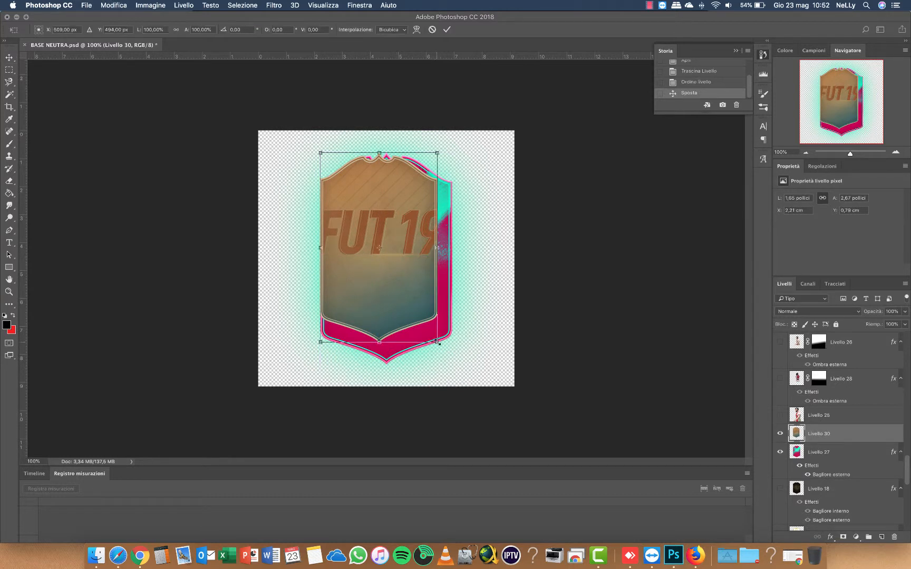
{"action": "left_click_drag", "start_coordinate": [439, 343], "coordinate": [452, 363]}
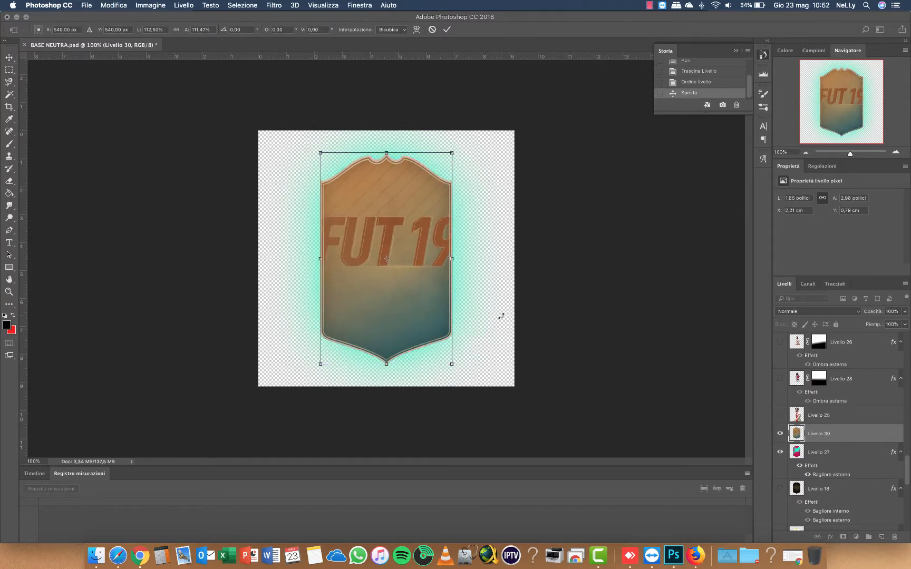
{"action": "key", "text": "Return"}
Step: Move the flashback card layer below Livello 27 and hide Livello 27, leaving the flashback card visible
{"action": "left_click", "coordinate": [778, 452]}
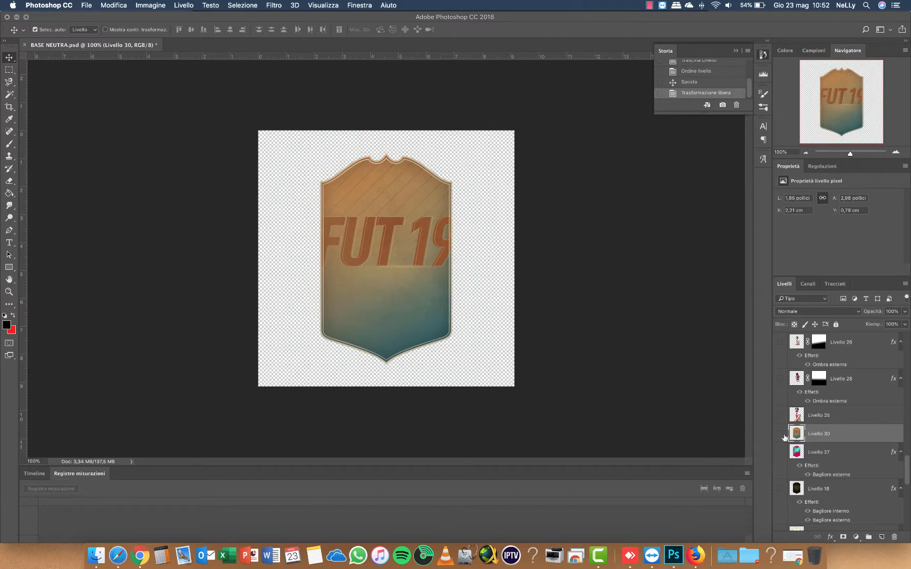
{"action": "left_click", "coordinate": [780, 434]}
{"action": "left_click_drag", "start_coordinate": [843, 437], "coordinate": [841, 471]}
{"action": "left_click", "coordinate": [781, 436]}
{"action": "left_click", "coordinate": [780, 470]}
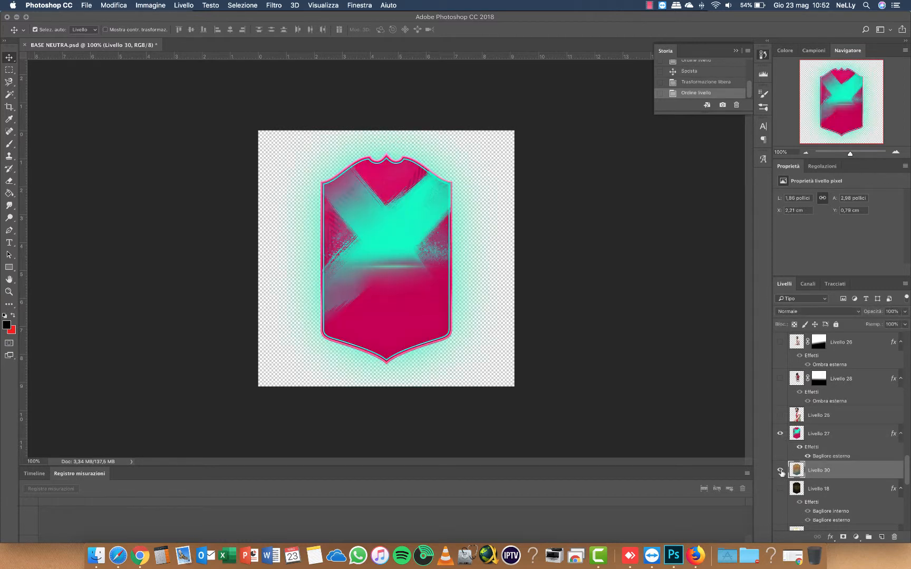
{"action": "left_click", "coordinate": [780, 434]}
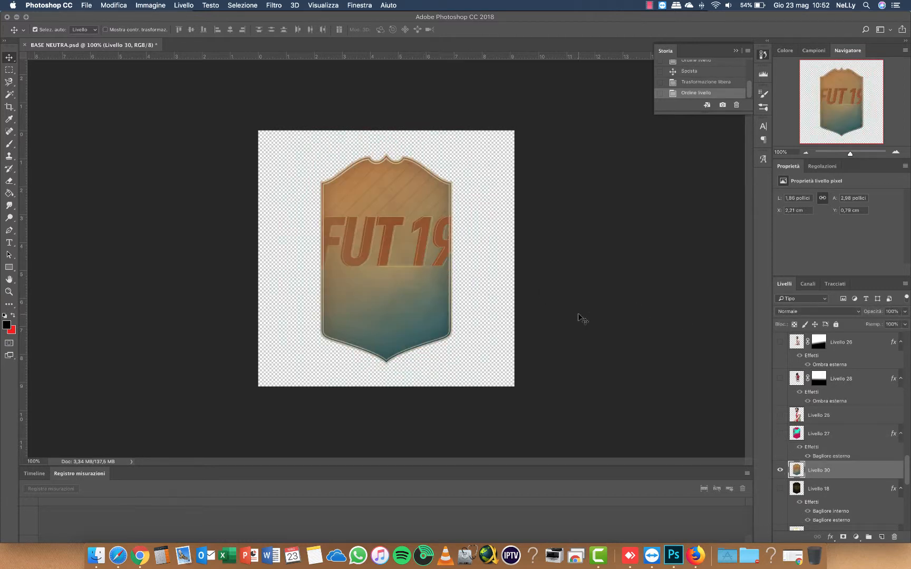
Step: Show the player name text layer, replace its text with the new player's nickname, and centre it on the card
{"action": "scroll", "coordinate": [875, 474], "scroll_direction": "up", "scroll_amount": 10}
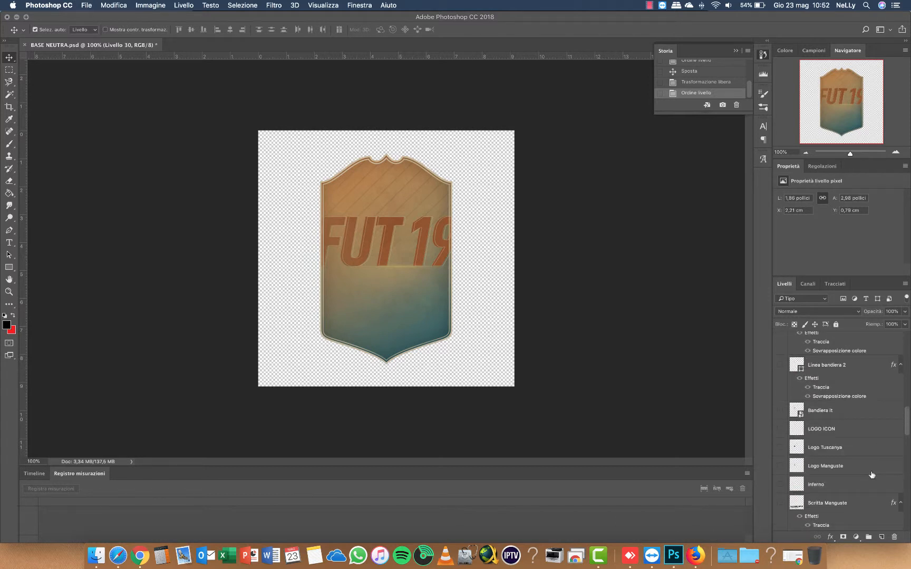
{"action": "left_click", "coordinate": [780, 341]}
{"action": "left_click", "coordinate": [828, 342]}
{"action": "key", "text": "t"}
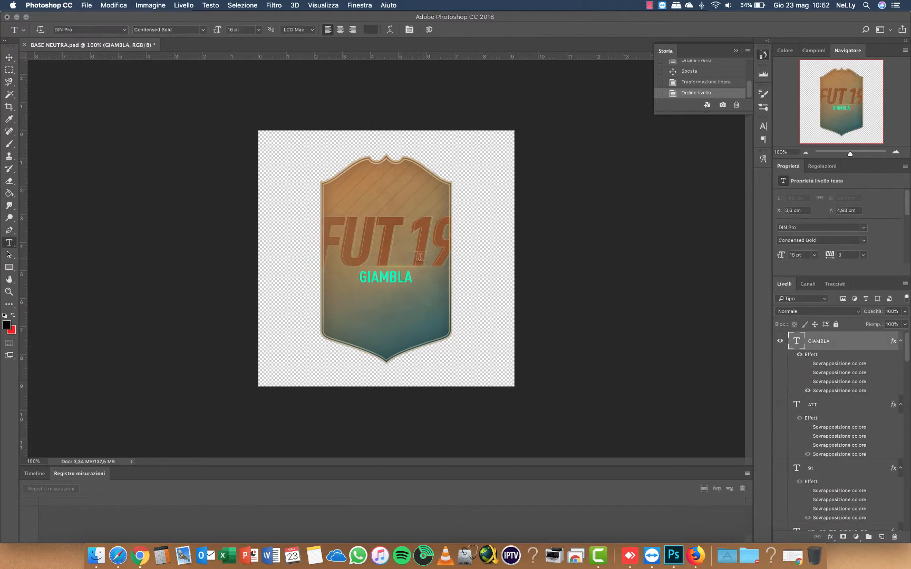
{"action": "double_click", "coordinate": [378, 277]}
{"action": "type", "text": "NELLY"}
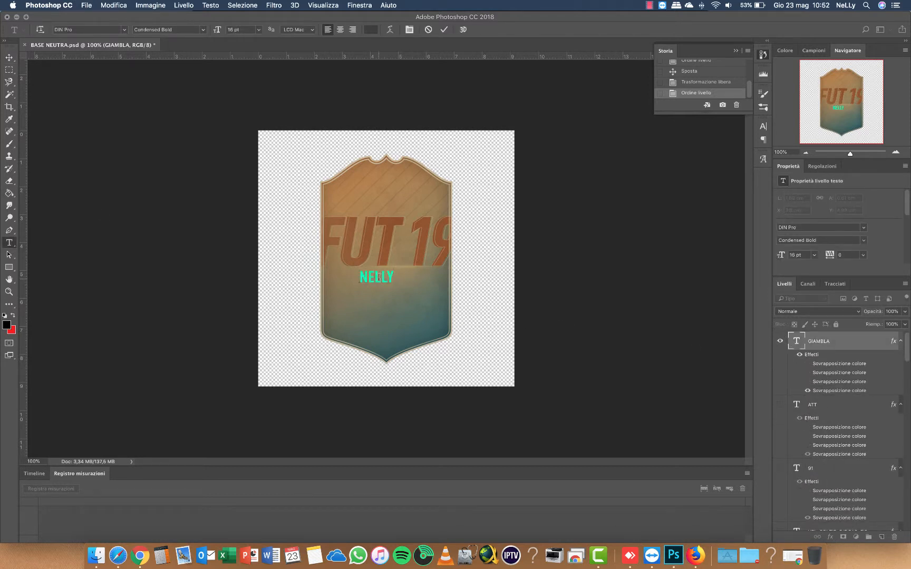
{"action": "left_click", "coordinate": [9, 57]}
{"action": "left_click_drag", "start_coordinate": [390, 276], "coordinate": [400, 278]}
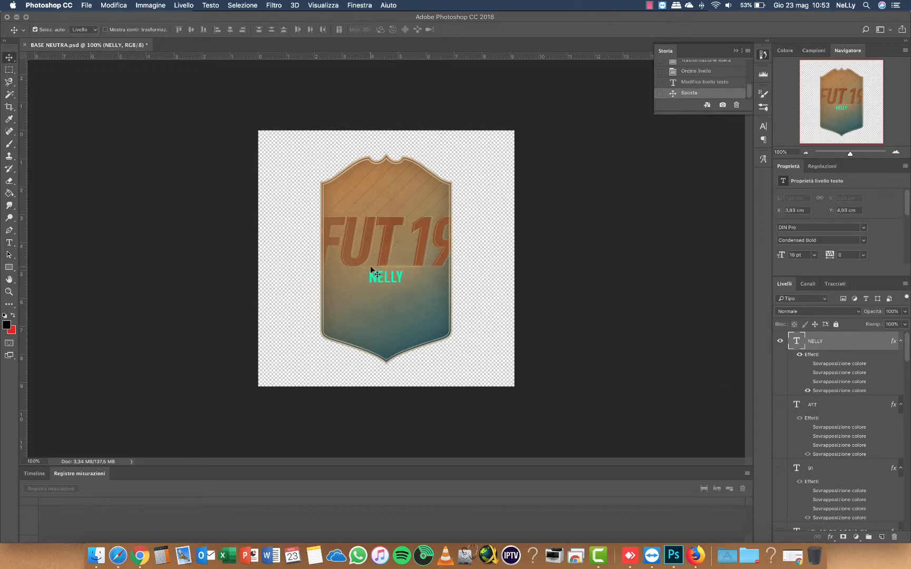
Step: Switch to Chrome, search Google Images for "FUT FLASHBACK", and open the Dimitri Payet card to examine its text colours
{"action": "right_click", "coordinate": [140, 555]}
{"action": "left_click", "coordinate": [167, 467]}
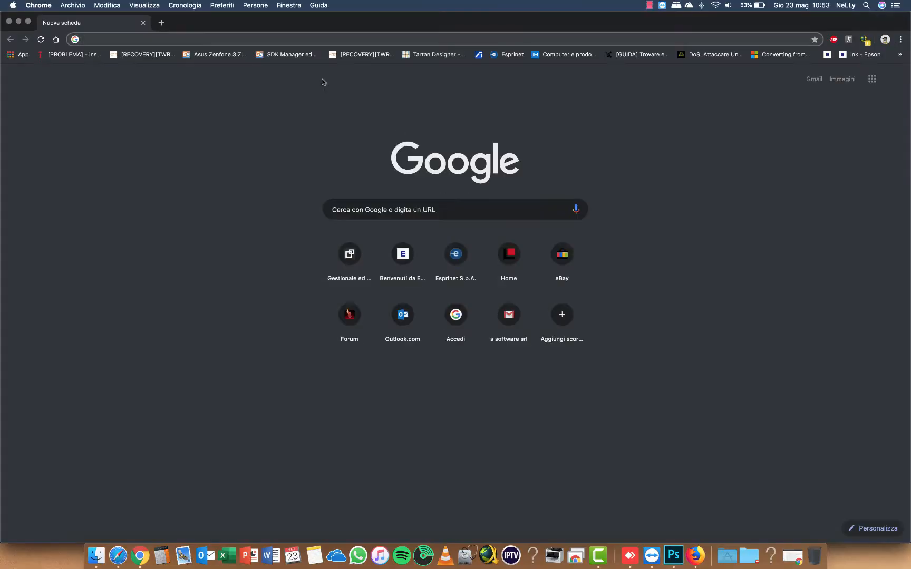
{"action": "left_click", "coordinate": [405, 214]}
{"action": "type", "text": "FUT 19 birthday"}
{"action": "type", "text": "FLASHBACK"}
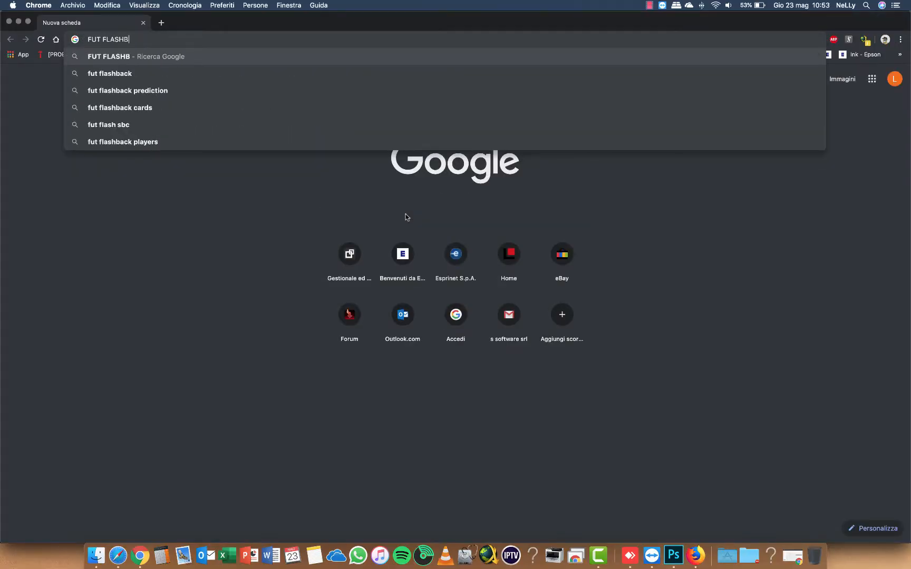
{"action": "key", "text": "Return"}
{"action": "left_click", "coordinate": [128, 112]}
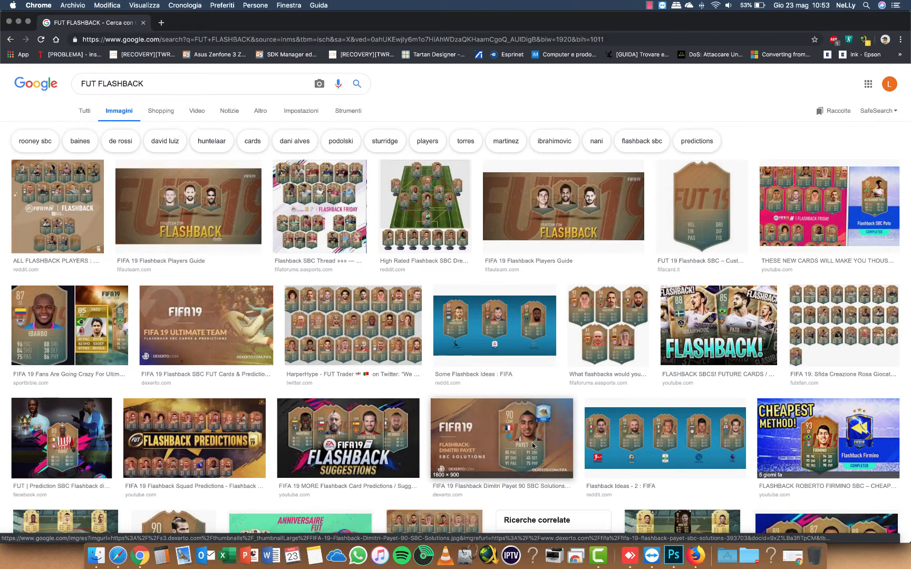
{"action": "left_click", "coordinate": [501, 438]}
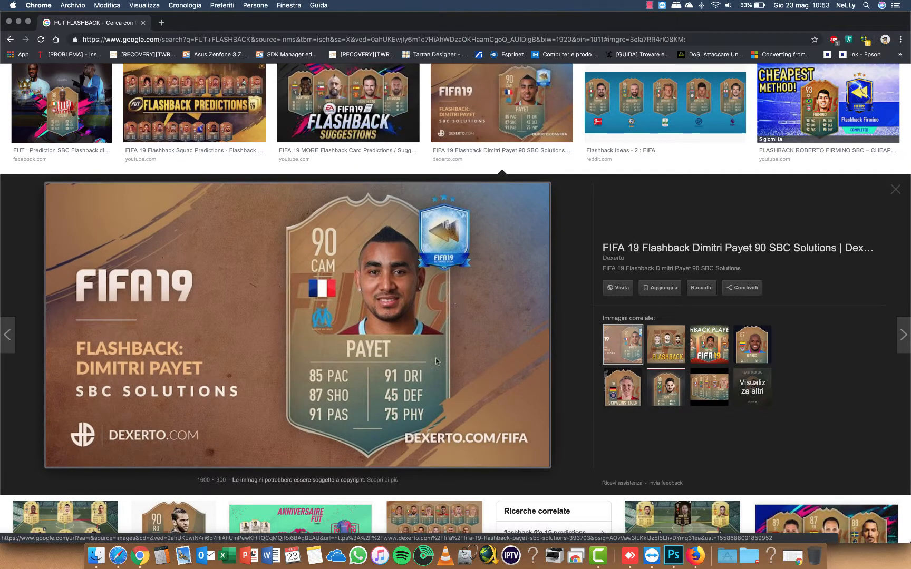
Step: Return to Photoshop and duplicate the name layer's active Color Overlay effect, disabling the upper copy and selecting the lower one
{"action": "left_click", "coordinate": [673, 555]}
{"action": "double_click", "coordinate": [840, 342]}
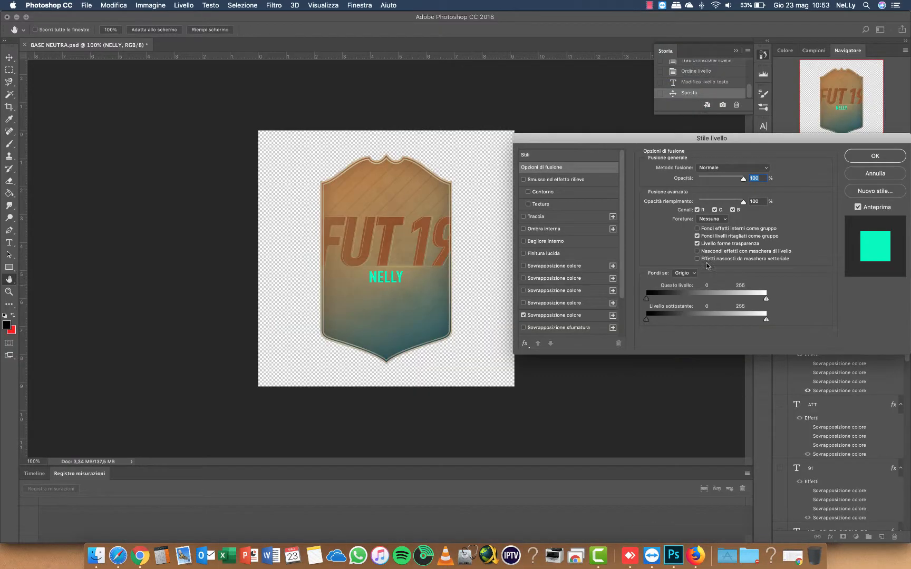
{"action": "left_click", "coordinate": [574, 318]}
{"action": "left_click", "coordinate": [612, 317]}
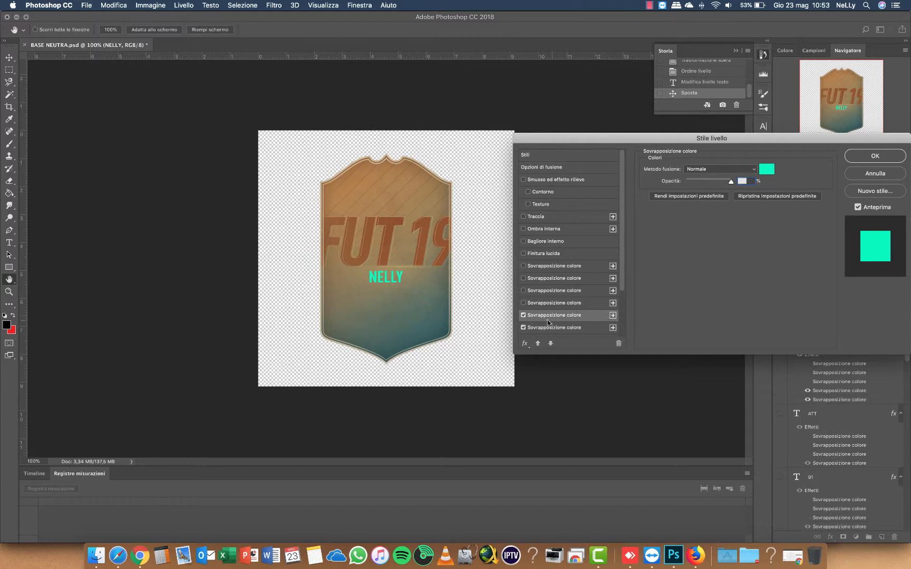
{"action": "left_click", "coordinate": [524, 316]}
{"action": "left_click", "coordinate": [566, 330]}
Step: Set the name text's overlay colour to beige #ccc1ae, starting from a sample of the card's border
{"action": "left_click", "coordinate": [766, 169]}
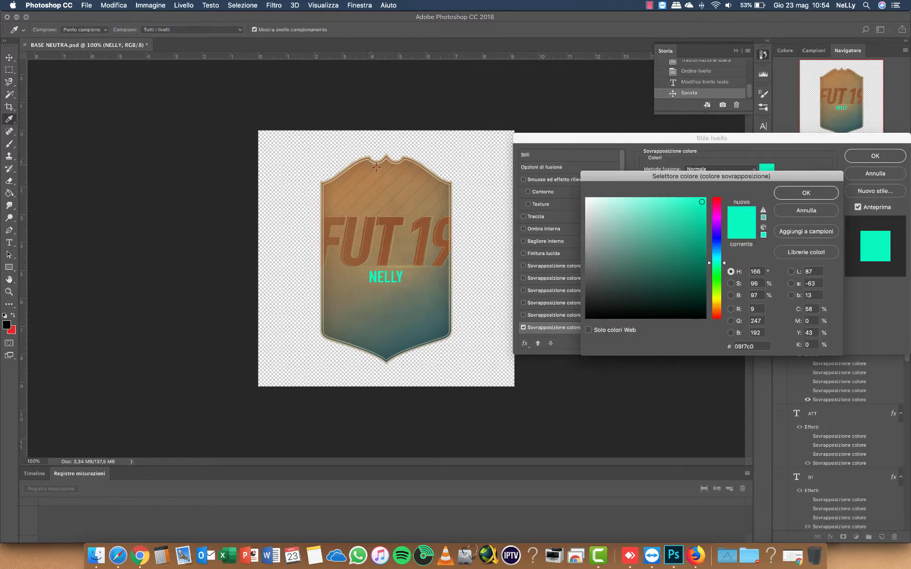
{"action": "left_click", "coordinate": [391, 160]}
{"action": "left_click_drag", "start_coordinate": [613, 222], "coordinate": [603, 222]}
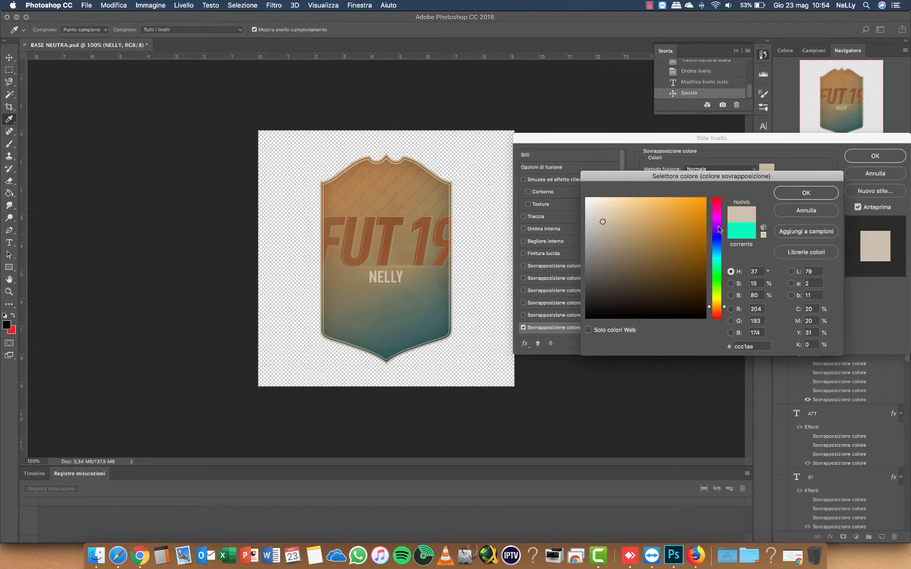
{"action": "key", "text": "Return"}
{"action": "key", "text": "Return"}
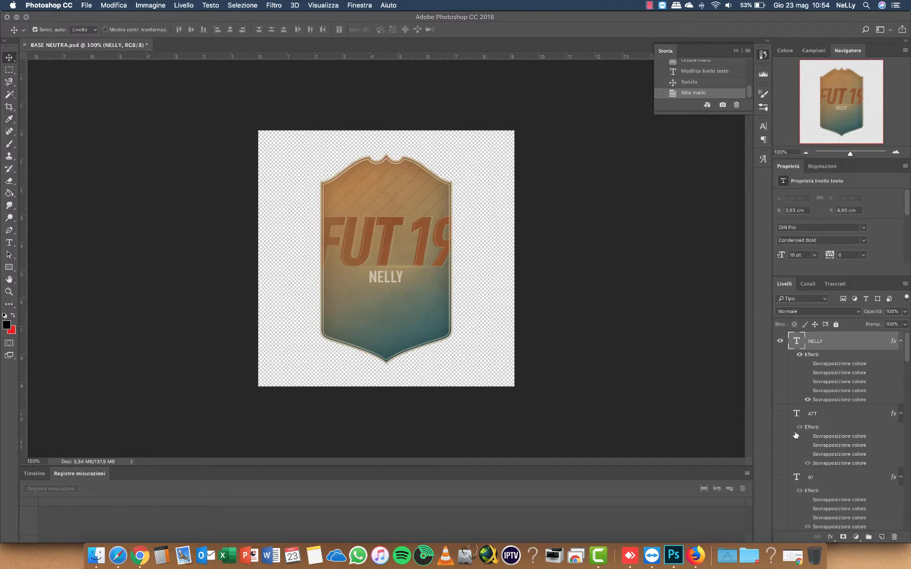
Step: Show the ATT position text layer and change its text to CDC
{"action": "left_click", "coordinate": [780, 413]}
{"action": "left_click", "coordinate": [791, 409]}
{"action": "left_click", "coordinate": [9, 243]}
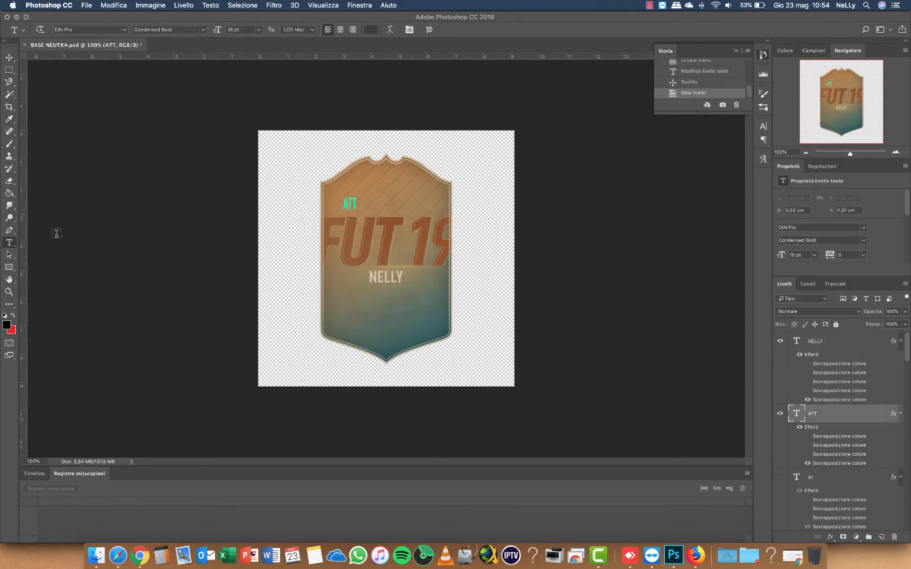
{"action": "left_click", "coordinate": [356, 202]}
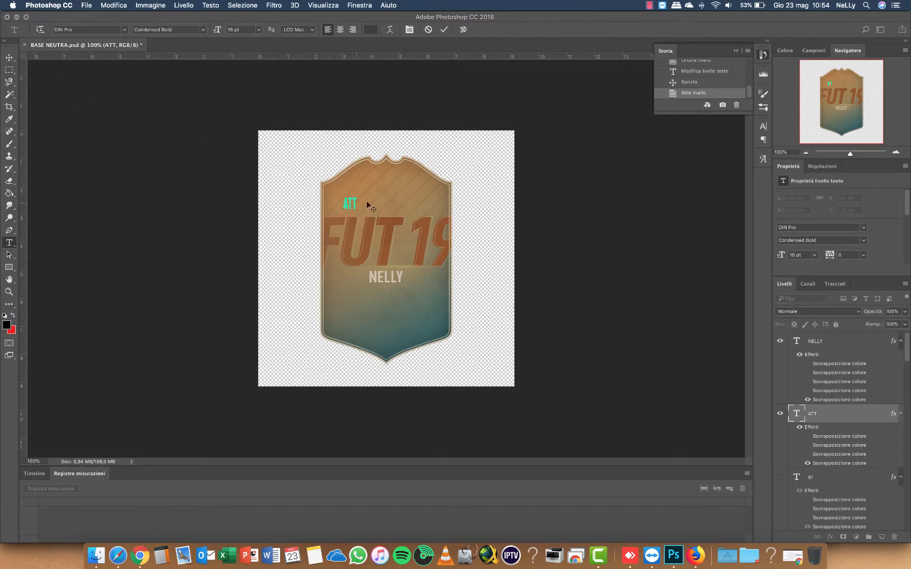
{"action": "key", "text": "BackSpace"}
{"action": "key", "text": "BackSpace"}
{"action": "key", "text": "BackSpace"}
{"action": "type", "text": "CDC"}
{"action": "key", "text": "super+Return"}
{"action": "key", "text": "m"}
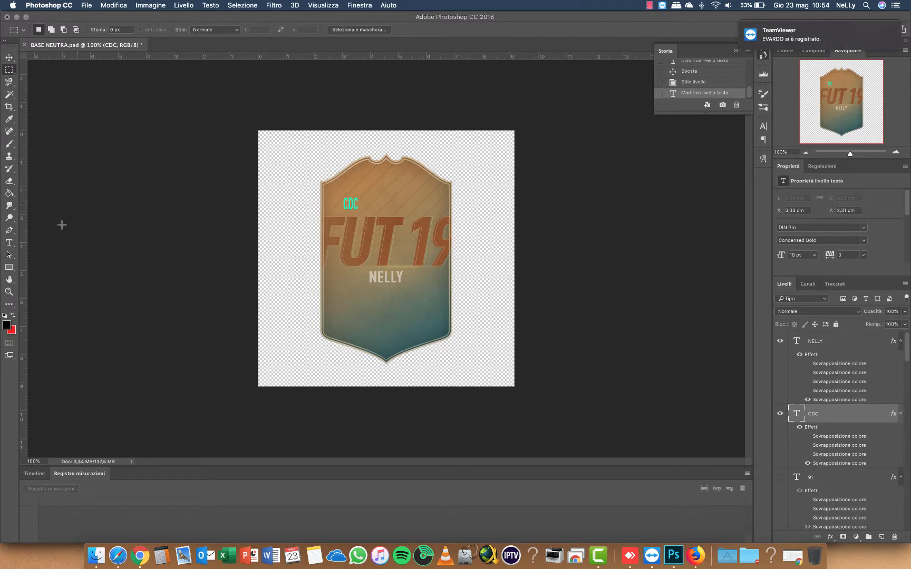
Step: Show the rating text layer and change its number to 95
{"action": "left_click", "coordinate": [780, 477]}
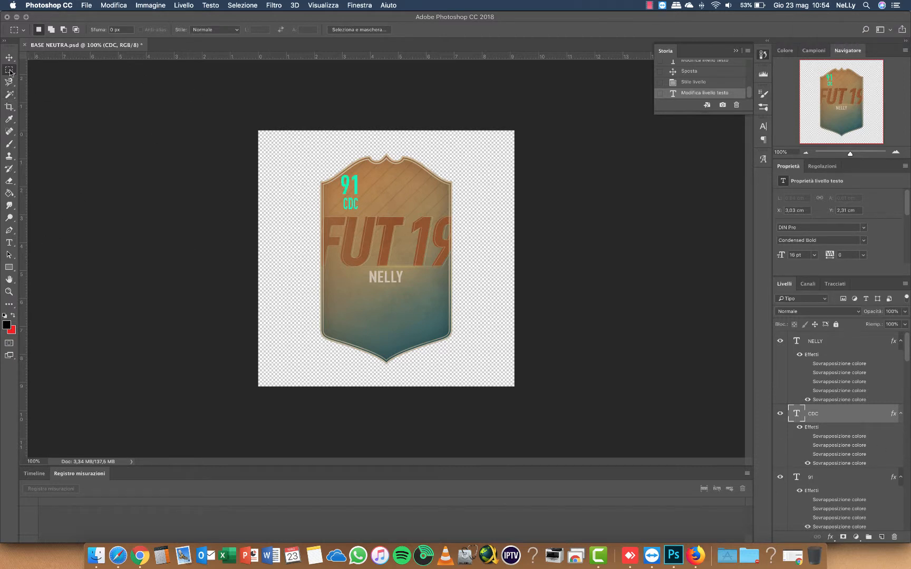
{"action": "left_click", "coordinate": [9, 243]}
{"action": "double_click", "coordinate": [349, 186]}
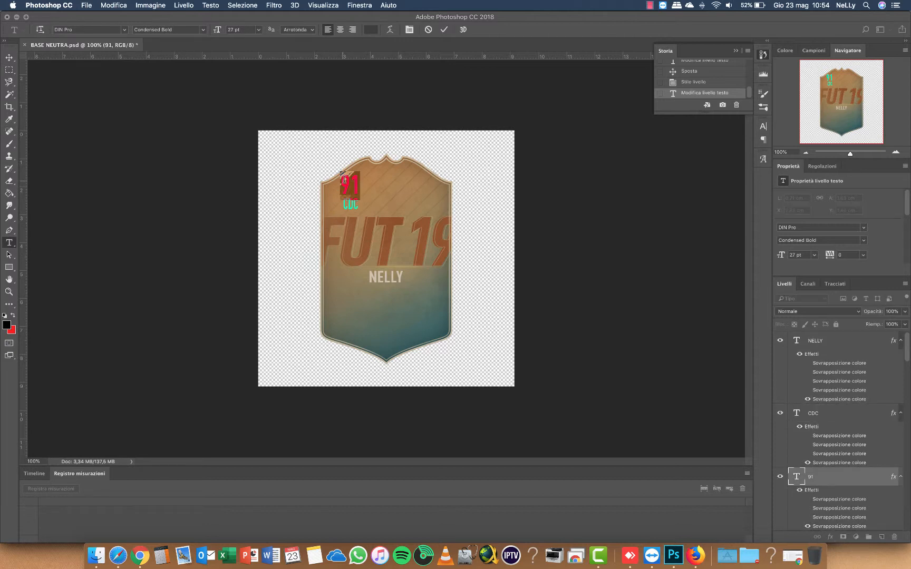
{"action": "type", "text": "95"}
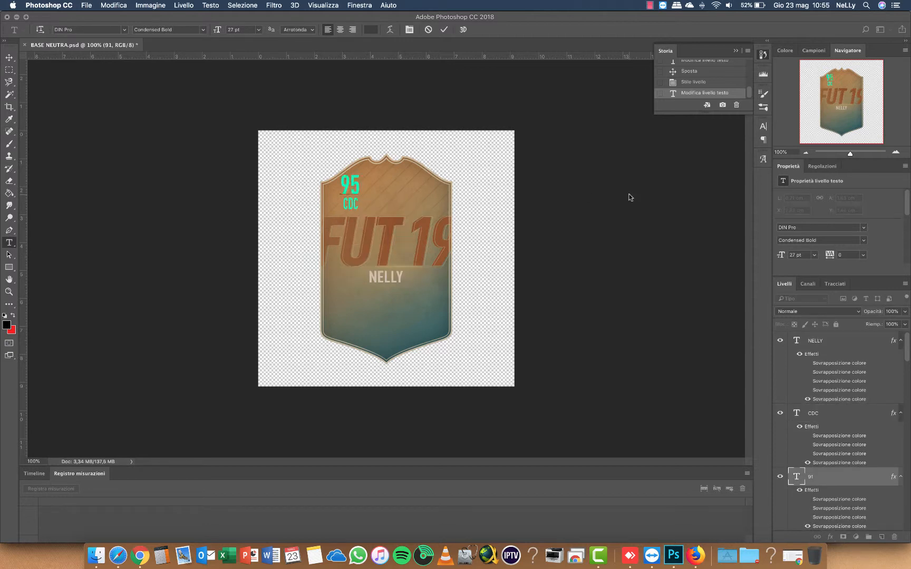
{"action": "left_click", "coordinate": [8, 69]}
{"action": "left_click", "coordinate": [9, 243]}
Step: Show the two text layers holding the stat labels and the stat values
{"action": "scroll", "coordinate": [854, 417], "scroll_direction": "down", "scroll_amount": 4}
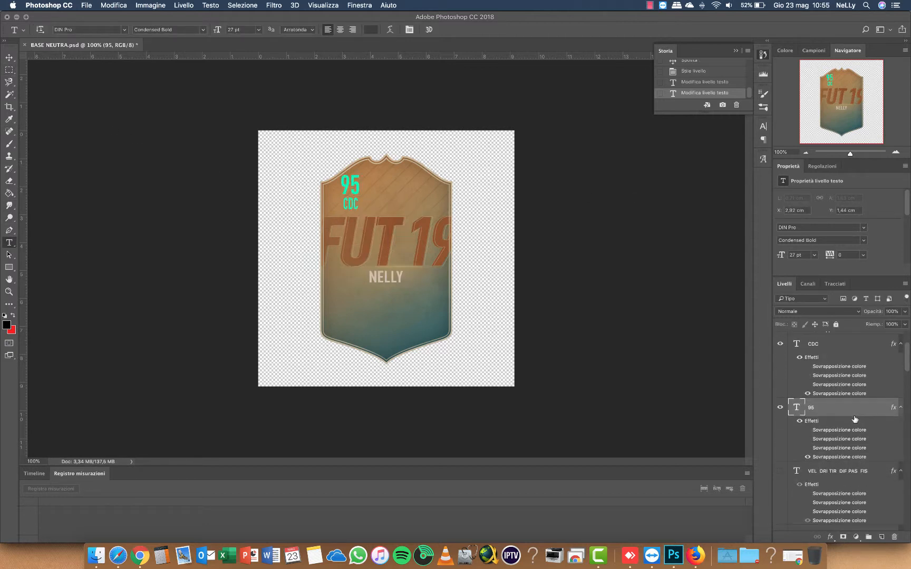
{"action": "left_click", "coordinate": [822, 471]}
{"action": "left_click", "coordinate": [780, 471]}
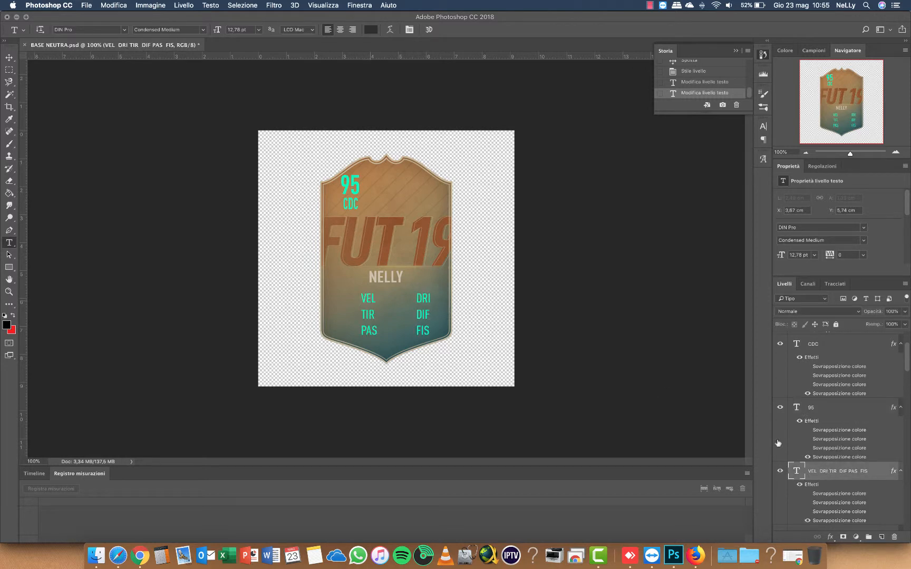
{"action": "scroll", "coordinate": [778, 446], "scroll_direction": "down", "scroll_amount": 3}
{"action": "left_click", "coordinate": [780, 461]}
{"action": "left_click", "coordinate": [825, 461]}
Step: Set the card's stats to 88 VEL, 90 TIR, 89 PAS, 87 DRI, 95 DIF and 91 FIS
{"action": "left_click", "coordinate": [408, 298]}
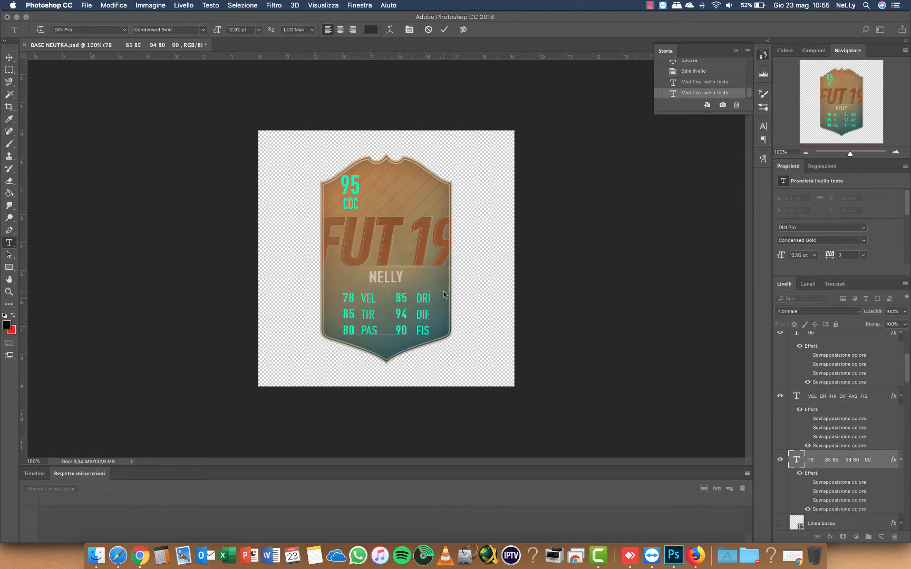
{"action": "key", "text": "BackSpace"}
{"action": "key", "text": "BackSpace"}
{"action": "type", "text": "88"}
{"action": "double_click", "coordinate": [348, 314]}
{"action": "type", "text": "9"}
{"action": "double_click", "coordinate": [349, 331]}
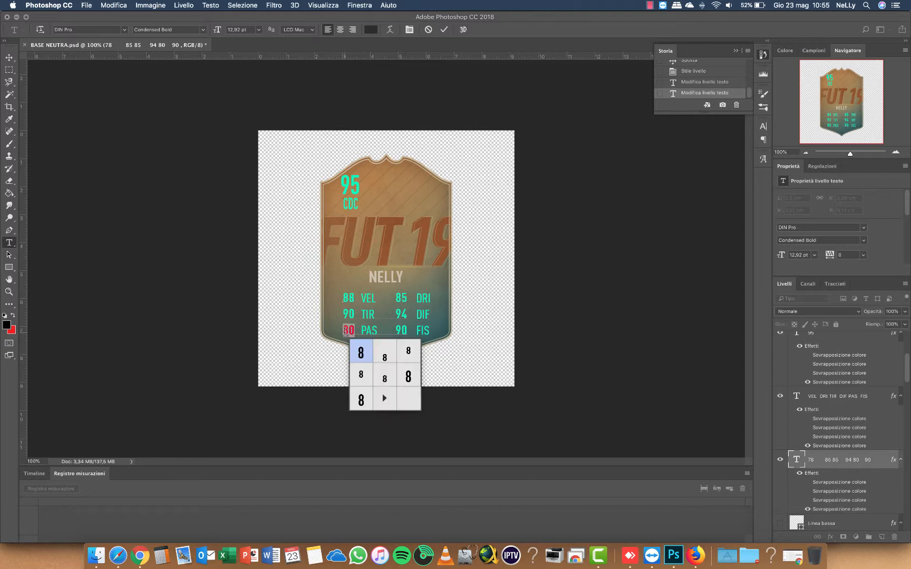
{"action": "type", "text": "9"}
{"action": "key", "text": "BackSpace"}
{"action": "type", "text": "89"}
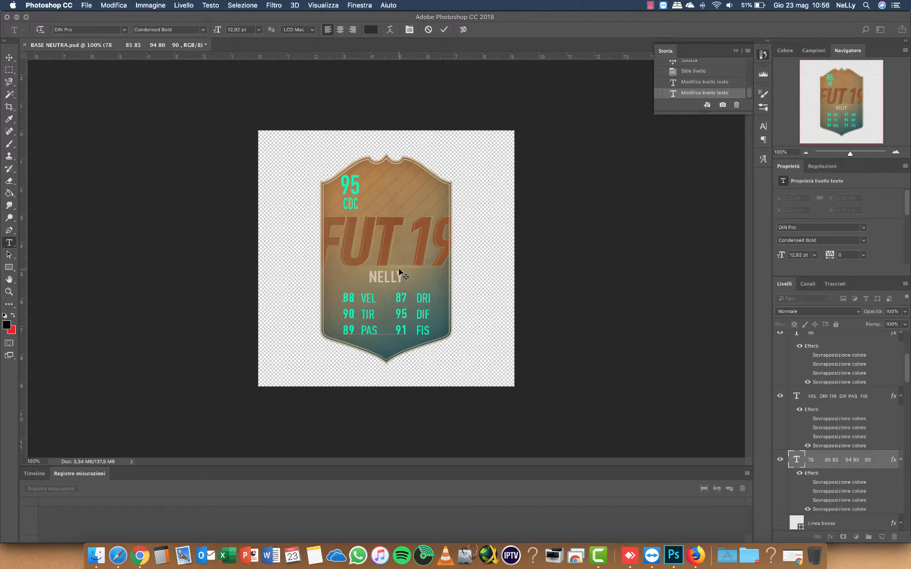
{"action": "left_click", "coordinate": [9, 69]}
Step: Copy the player-name layer's style and paste it onto the position, rating, stat-label and stat-value text layers
{"action": "scroll", "coordinate": [864, 419], "scroll_direction": "up", "scroll_amount": 5}
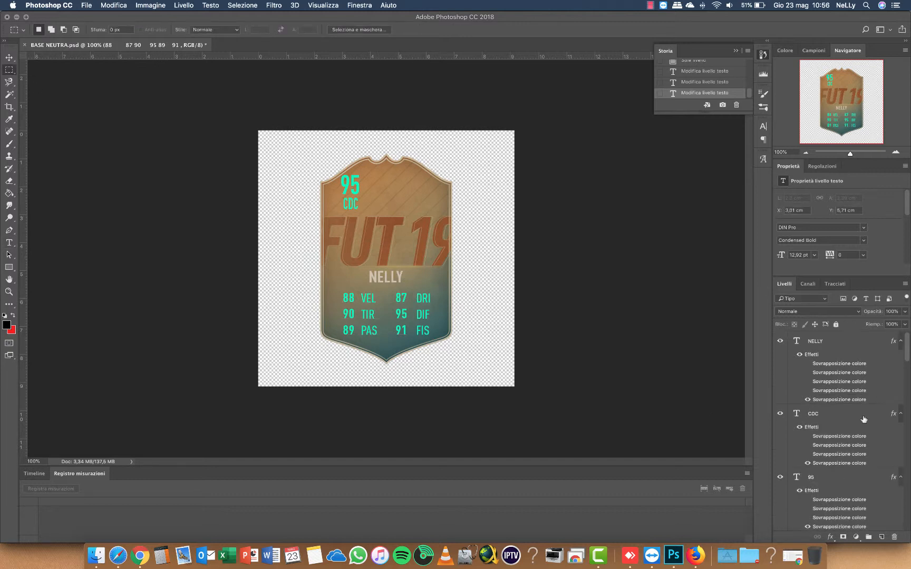
{"action": "right_click", "coordinate": [833, 342]}
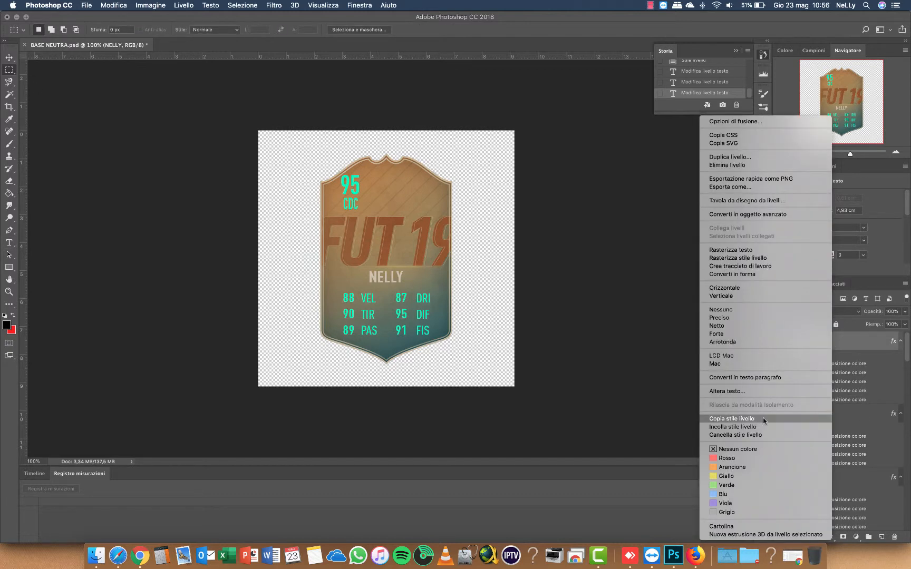
{"action": "left_click", "coordinate": [764, 420]}
{"action": "left_click", "coordinate": [852, 416]}
{"action": "scroll", "coordinate": [843, 451], "scroll_direction": "down", "scroll_amount": 1}
{"action": "left_click", "coordinate": [847, 465], "text": "shift"}
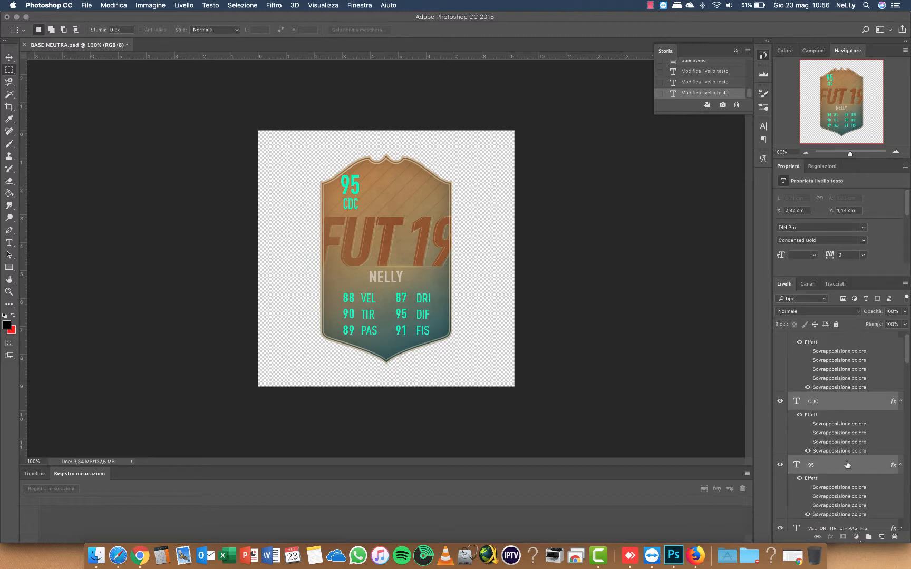
{"action": "scroll", "coordinate": [858, 457], "scroll_direction": "down", "scroll_amount": 2}
{"action": "right_click", "coordinate": [840, 378]}
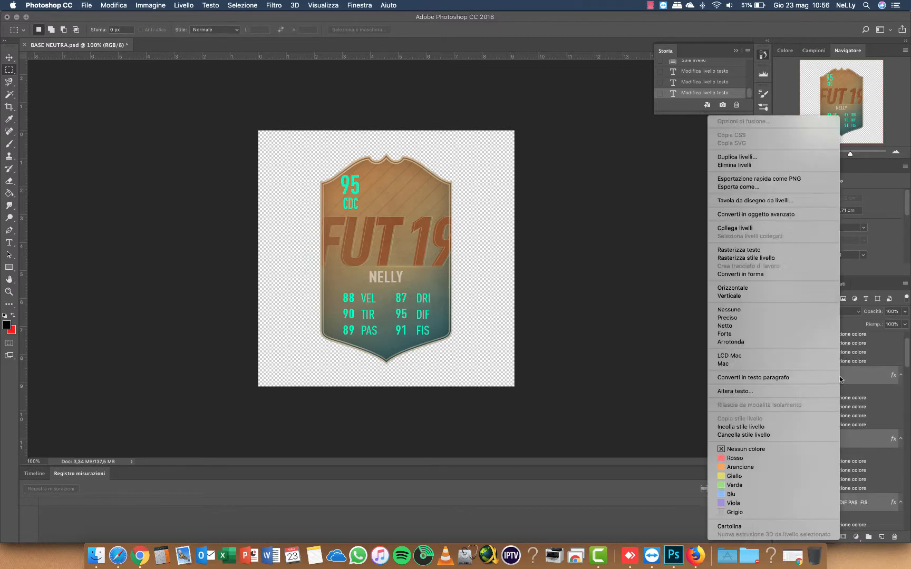
{"action": "left_click", "coordinate": [767, 427]}
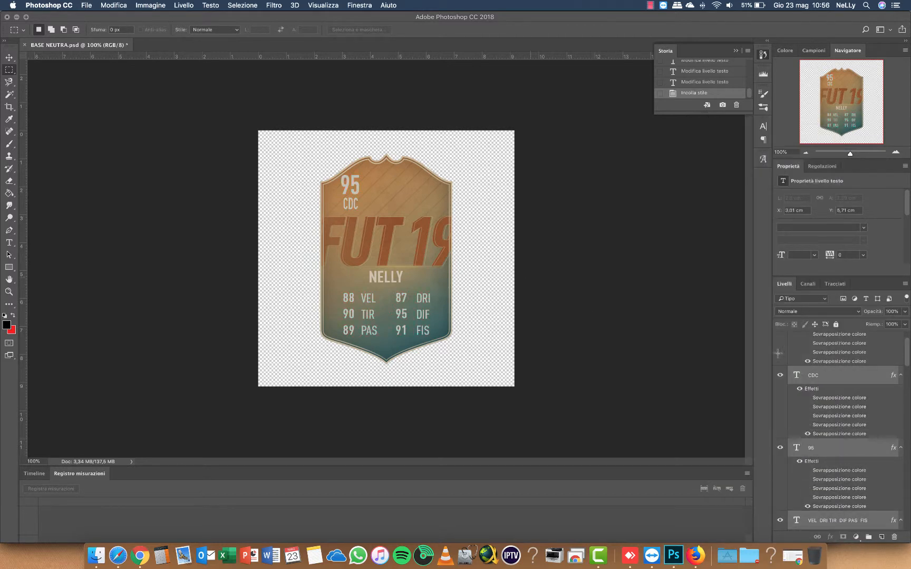
Step: Show the divider layers Linea bassa, Linea verticale and Linea alta around the stats
{"action": "scroll", "coordinate": [778, 353], "scroll_direction": "down", "scroll_amount": 4}
{"action": "left_click", "coordinate": [773, 426]}
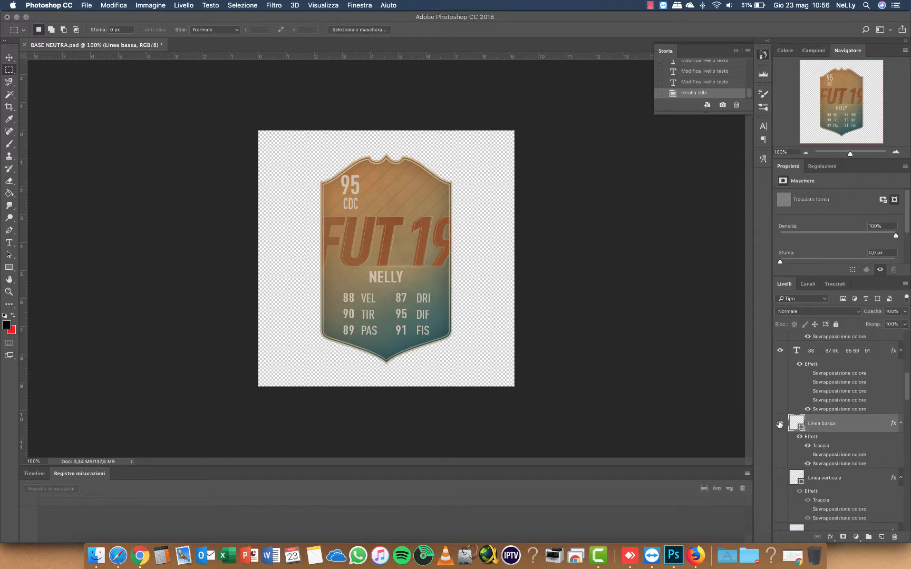
{"action": "left_click", "coordinate": [140, 555]}
{"action": "scroll", "coordinate": [408, 367], "scroll_direction": "up", "scroll_amount": 1}
{"action": "left_click", "coordinate": [18, 21]}
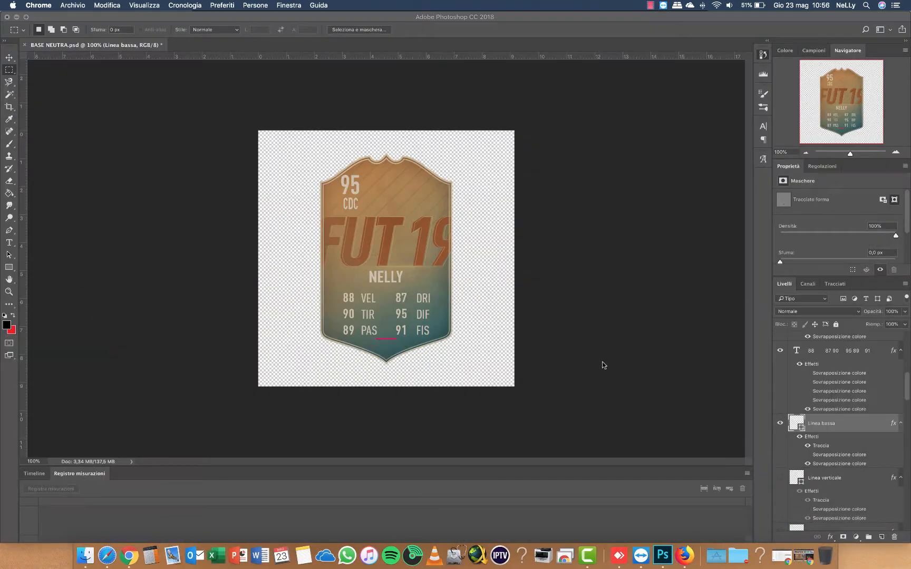
{"action": "left_click", "coordinate": [781, 481]}
{"action": "scroll", "coordinate": [782, 477], "scroll_direction": "down", "scroll_amount": 3}
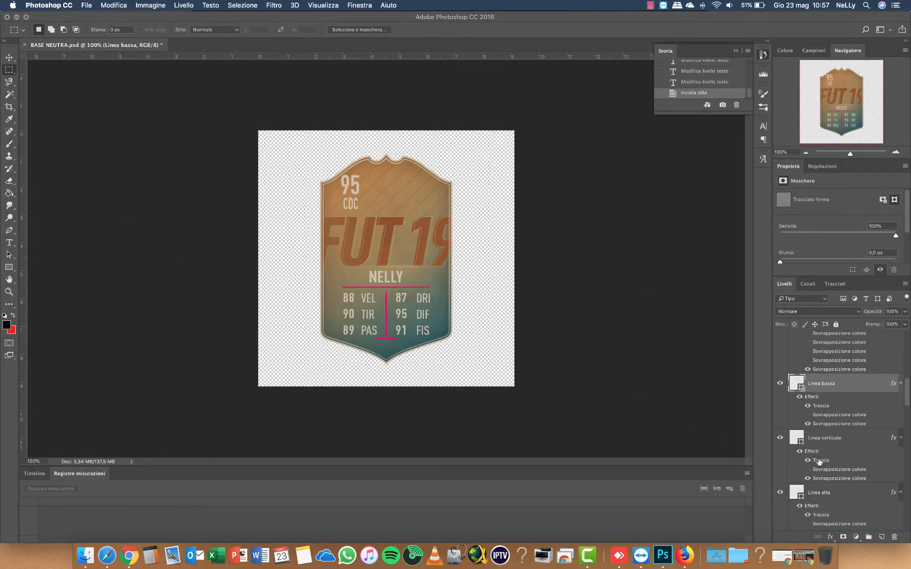
Step: On Linea bassa, replace the pink colour overlay with the other overlay in beige ccc1ae, sampled from the player name
{"action": "double_click", "coordinate": [853, 388]}
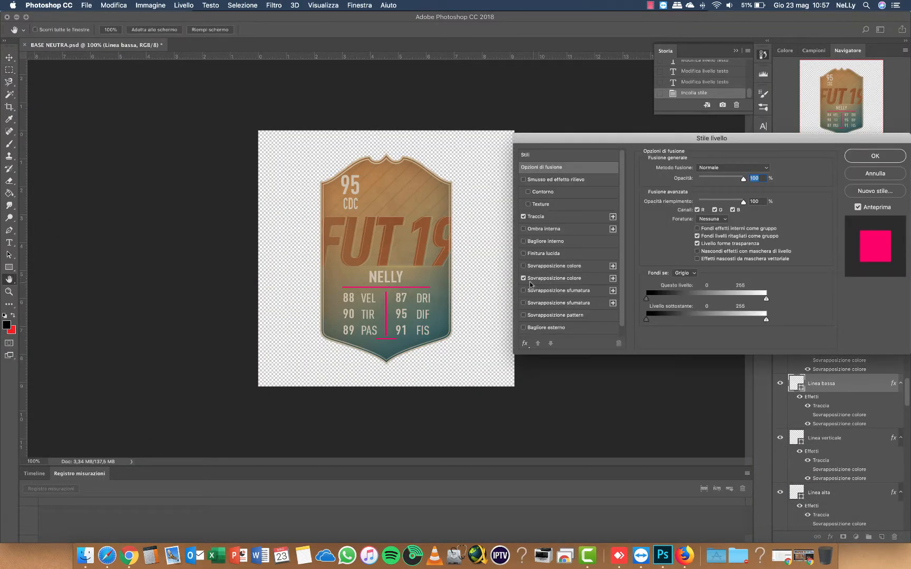
{"action": "left_click", "coordinate": [523, 279]}
{"action": "left_click", "coordinate": [577, 280]}
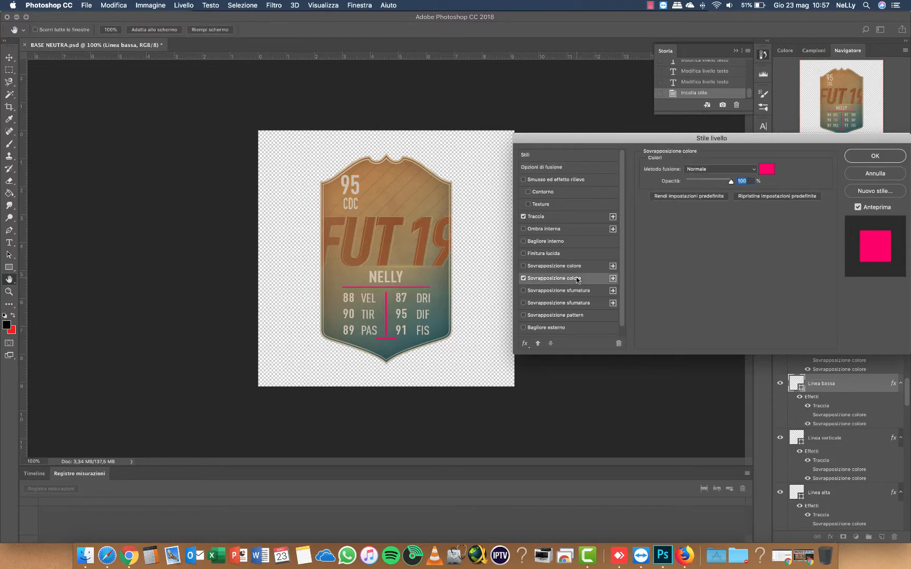
{"action": "left_click", "coordinate": [523, 280]}
{"action": "left_click", "coordinate": [523, 267]}
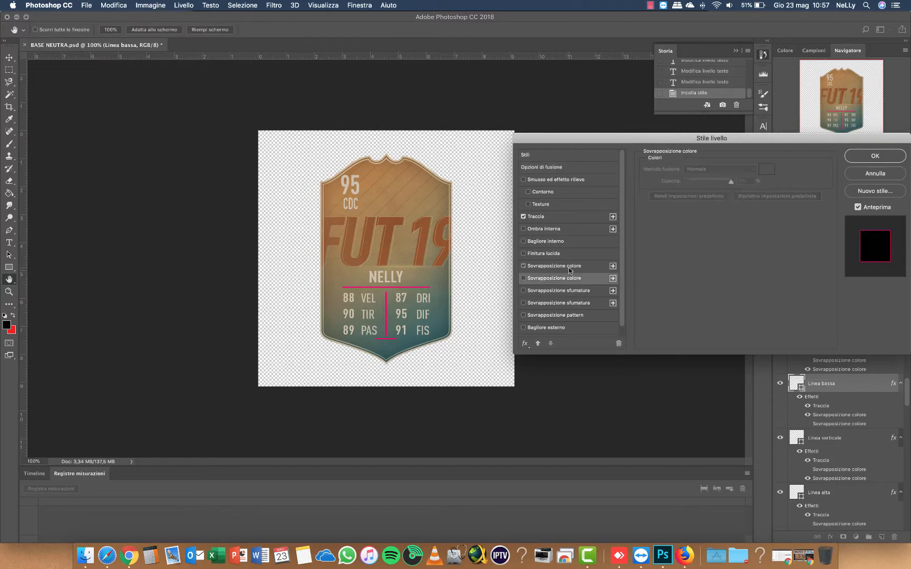
{"action": "left_click", "coordinate": [569, 269]}
{"action": "left_click", "coordinate": [766, 169]}
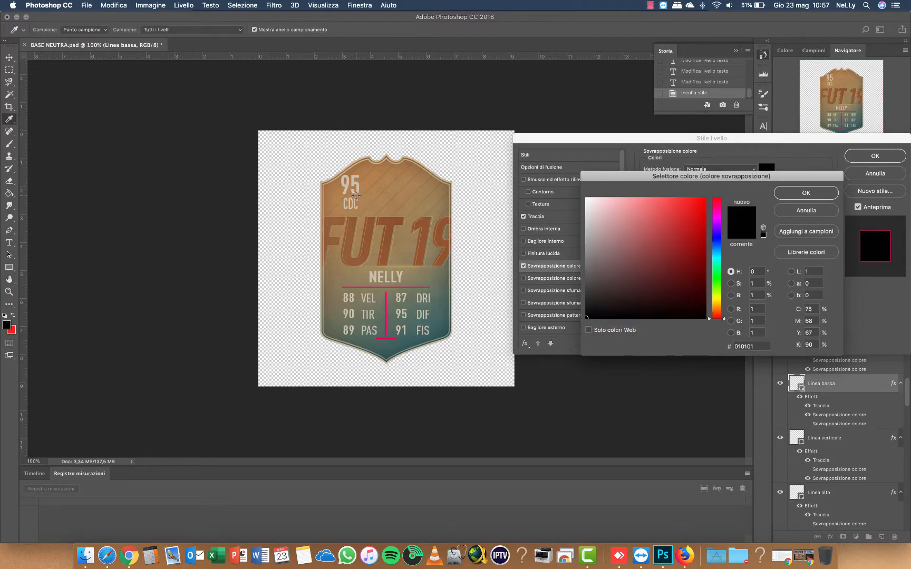
{"action": "left_click", "coordinate": [379, 275]}
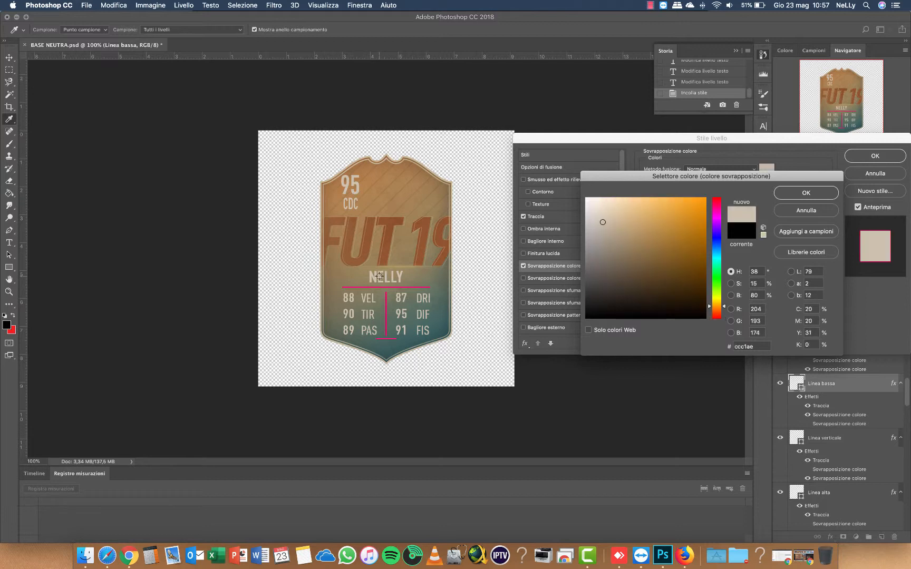
{"action": "left_click", "coordinate": [806, 193]}
Step: Recolour Linea bassa's stroke with beige sampled from the player name, switch the stroke off and apply the layer style
{"action": "left_click", "coordinate": [580, 217]}
{"action": "left_click", "coordinate": [613, 217]}
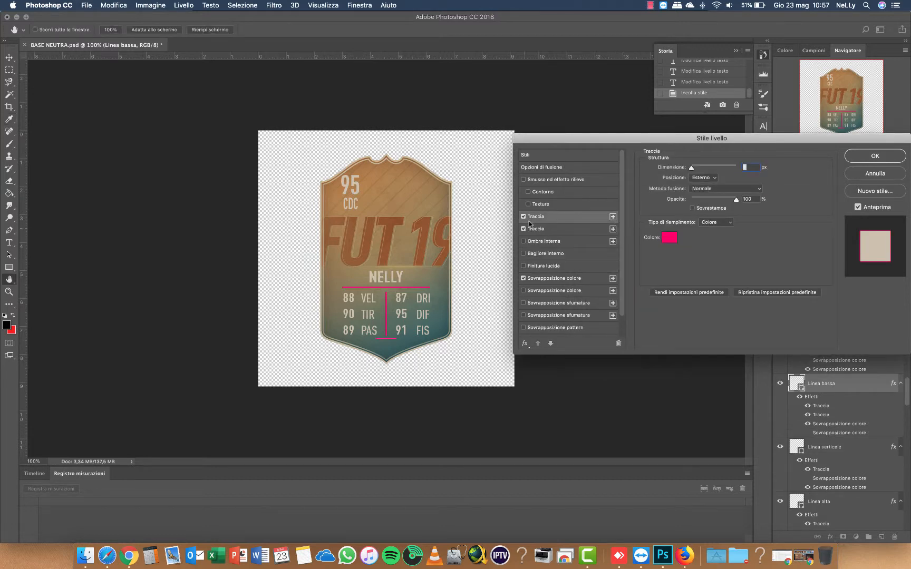
{"action": "left_click", "coordinate": [669, 238]}
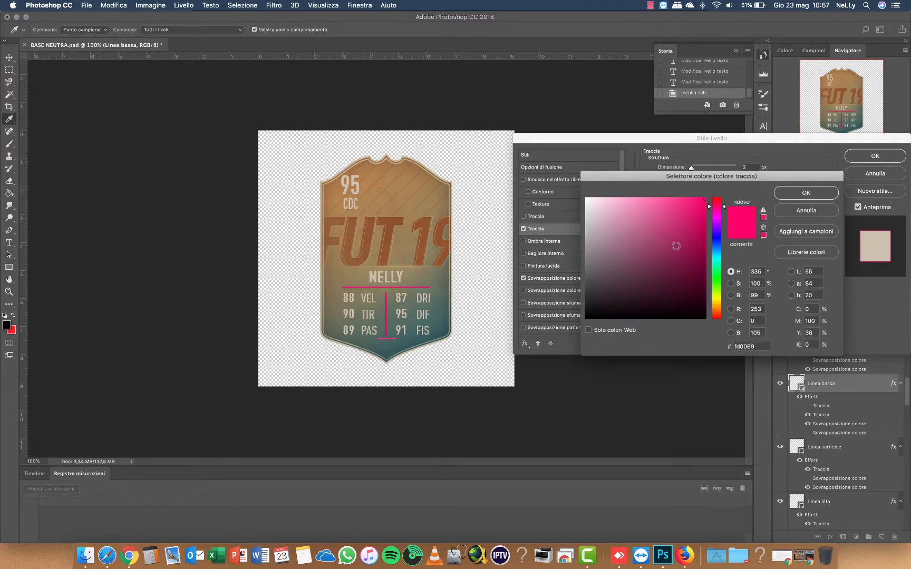
{"action": "left_click", "coordinate": [379, 280]}
{"action": "left_click", "coordinate": [806, 193]}
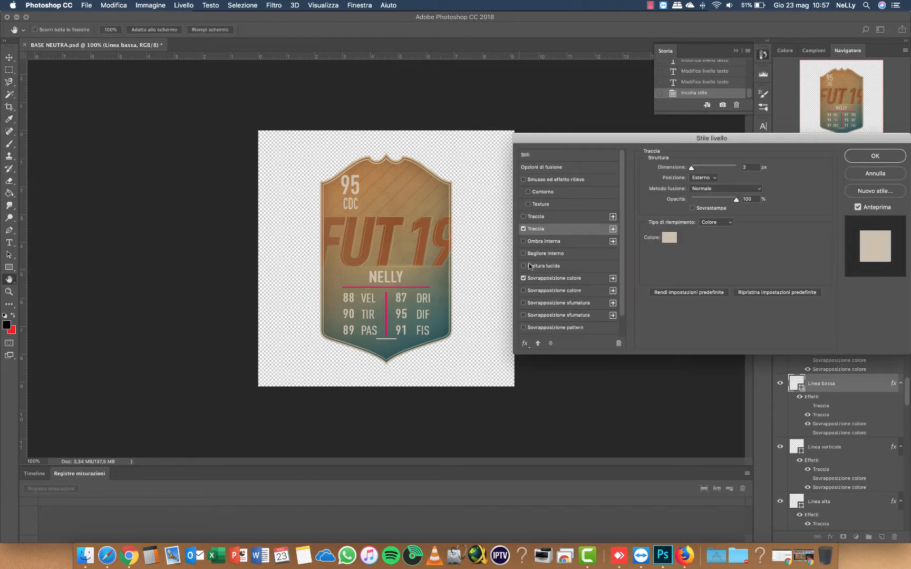
{"action": "left_click", "coordinate": [871, 158]}
Step: Copy the layer style of Linea bassa and paste it onto Linea verticale and Linea alta
{"action": "right_click", "coordinate": [847, 386]}
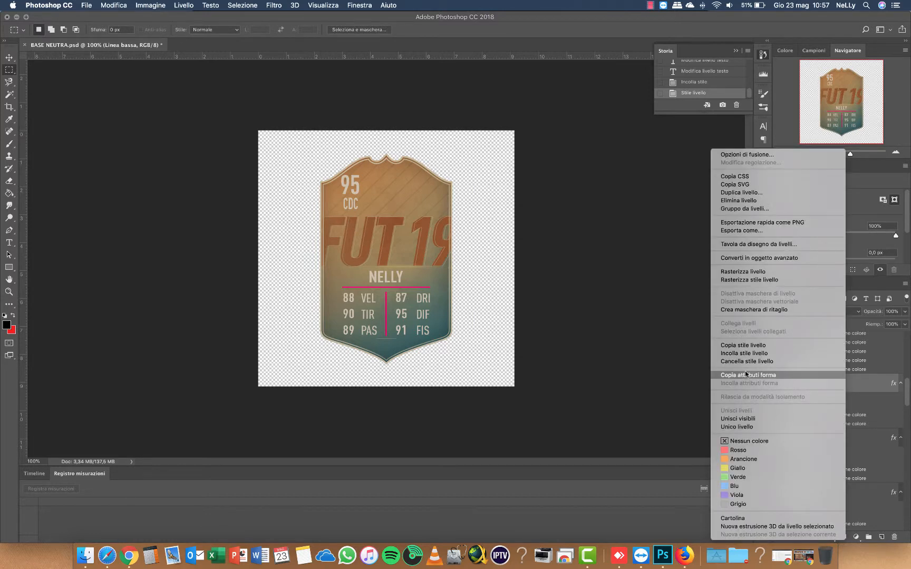
{"action": "left_click", "coordinate": [744, 346]}
{"action": "left_click", "coordinate": [866, 451]}
{"action": "left_click", "coordinate": [856, 490], "text": "shift"}
{"action": "right_click", "coordinate": [843, 442]}
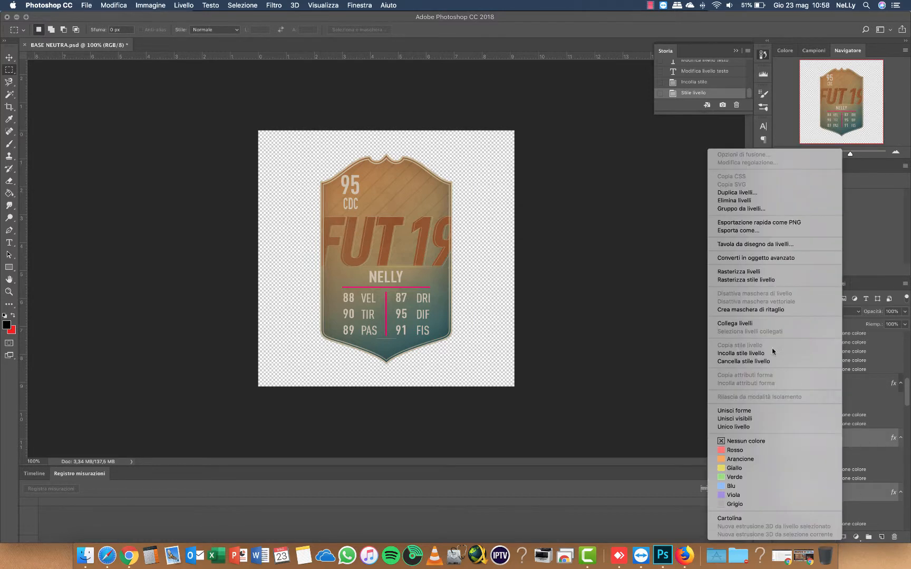
{"action": "left_click", "coordinate": [740, 353]}
Step: Show Linea bandiera and Linea bandiera 2 and paste the copied beige line style onto both
{"action": "scroll", "coordinate": [854, 413], "scroll_direction": "down", "scroll_amount": 5}
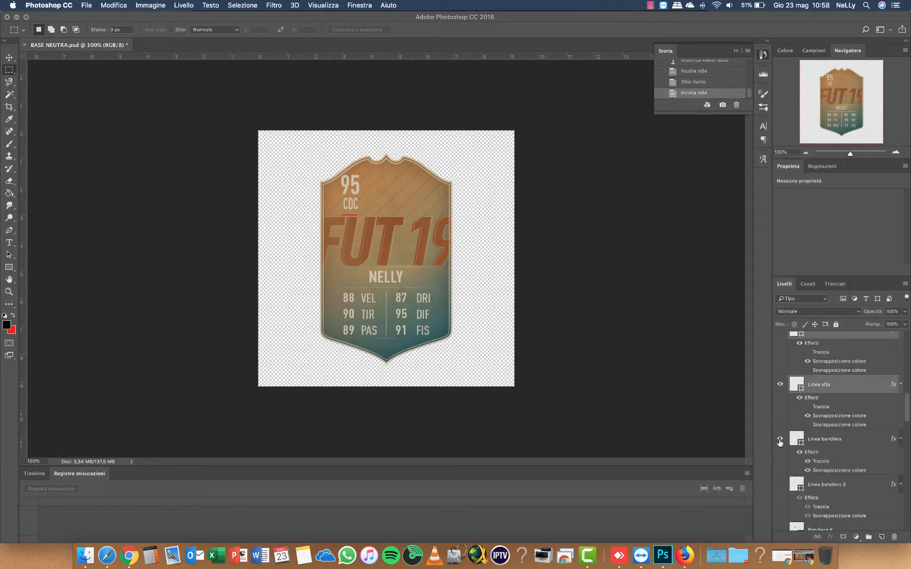
{"action": "left_click", "coordinate": [855, 448]}
{"action": "left_click", "coordinate": [781, 439]}
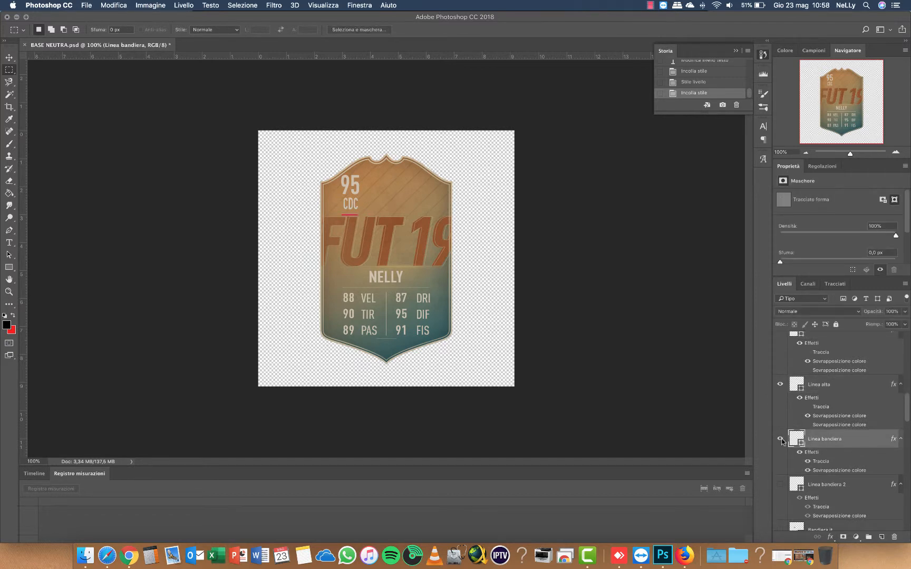
{"action": "scroll", "coordinate": [852, 443], "scroll_direction": "down", "scroll_amount": 2}
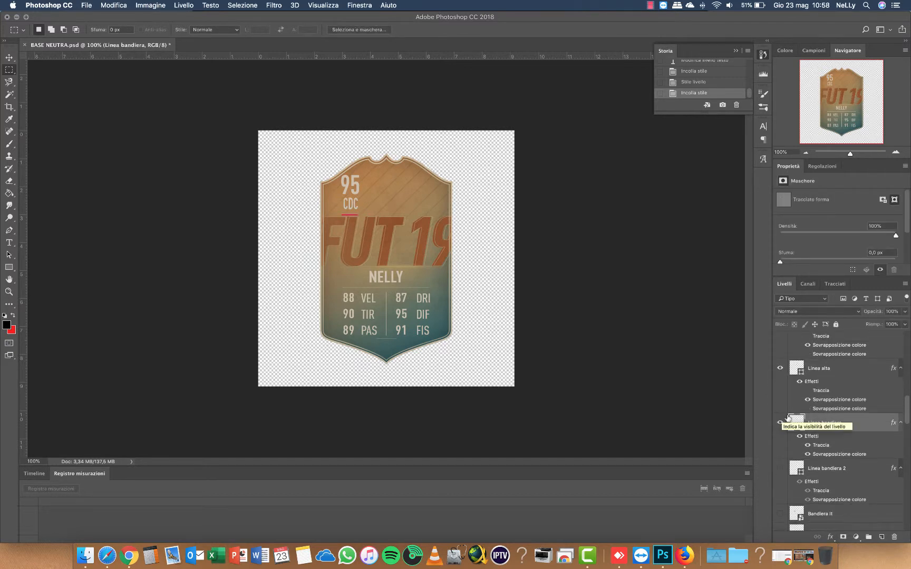
{"action": "left_click", "coordinate": [781, 468]}
{"action": "left_click", "coordinate": [864, 470], "text": "shift"}
{"action": "right_click", "coordinate": [865, 471]}
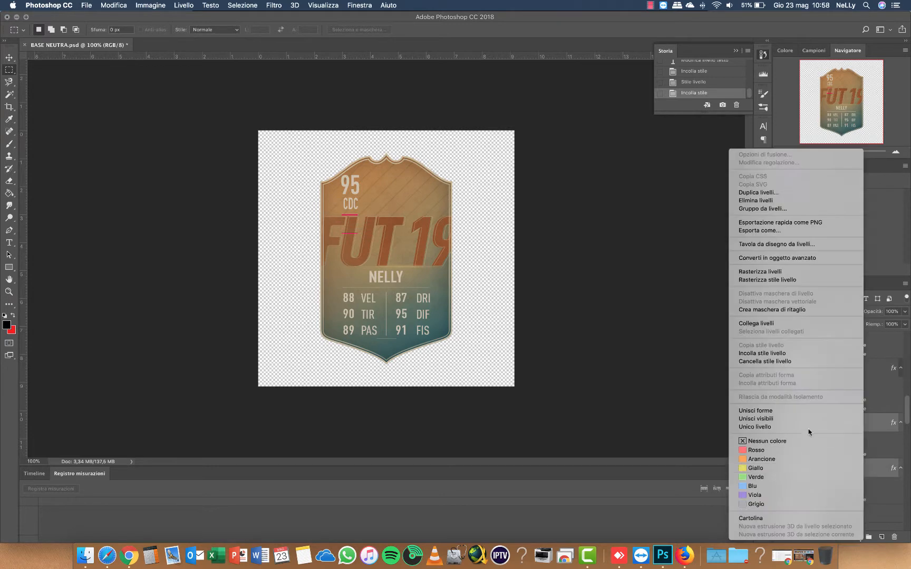
{"action": "left_click", "coordinate": [766, 354]}
Step: Show the Bandiera it flag layer and compare the card with the Flashback reference image in Chrome
{"action": "scroll", "coordinate": [844, 448], "scroll_direction": "down", "scroll_amount": 4}
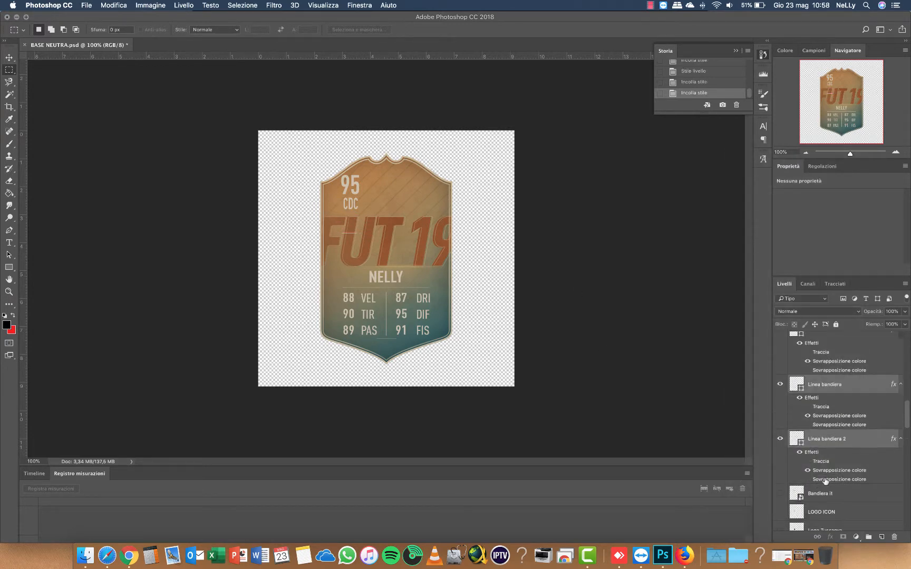
{"action": "left_click", "coordinate": [780, 494]}
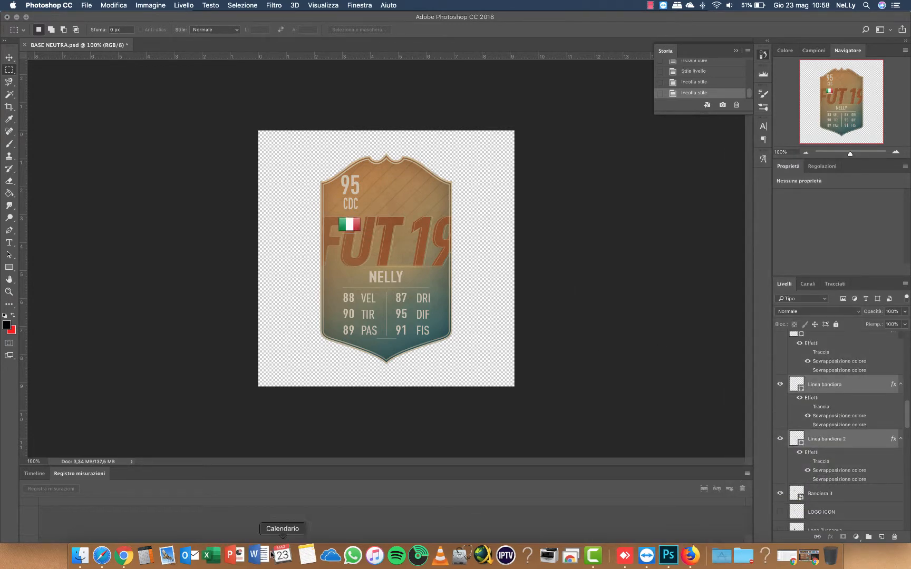
{"action": "left_click", "coordinate": [802, 556]}
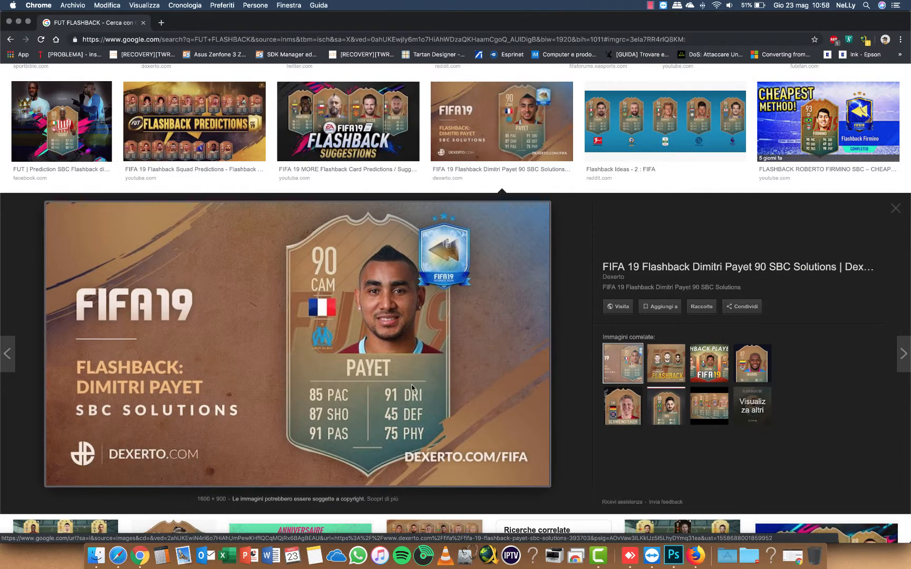
{"action": "left_click", "coordinate": [18, 21]}
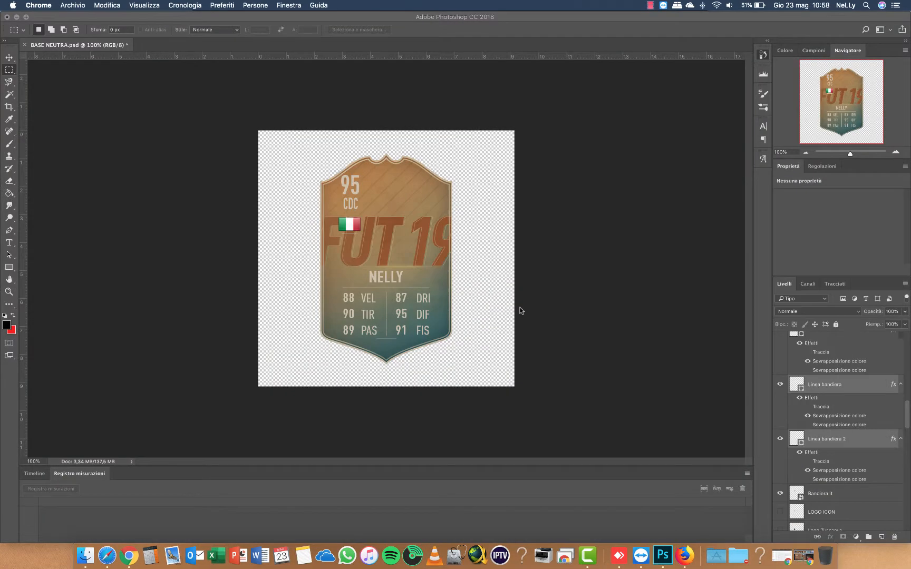
Step: Enable the beige outside stroke on the Linea bandiera layer
{"action": "left_click", "coordinate": [859, 389]}
{"action": "double_click", "coordinate": [843, 388]}
{"action": "left_click", "coordinate": [523, 229]}
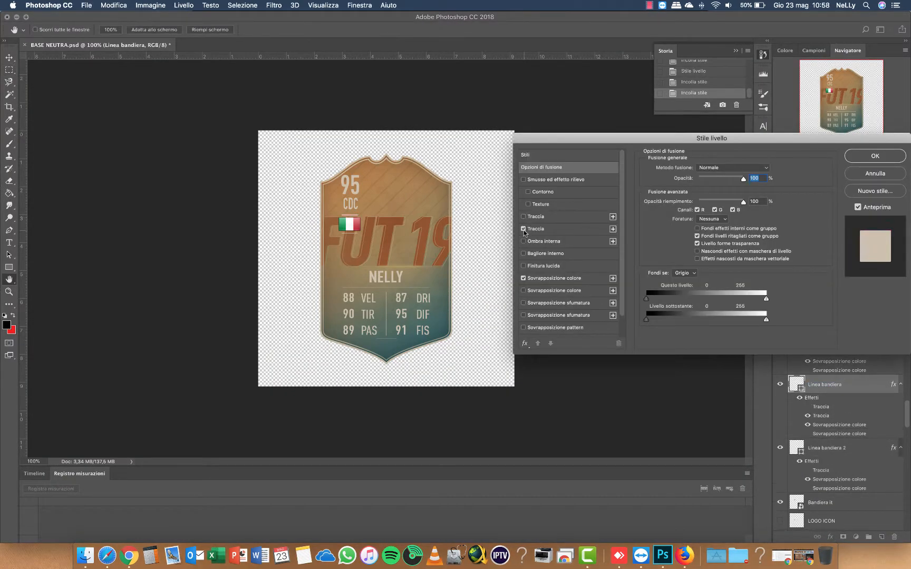
{"action": "left_click", "coordinate": [567, 230]}
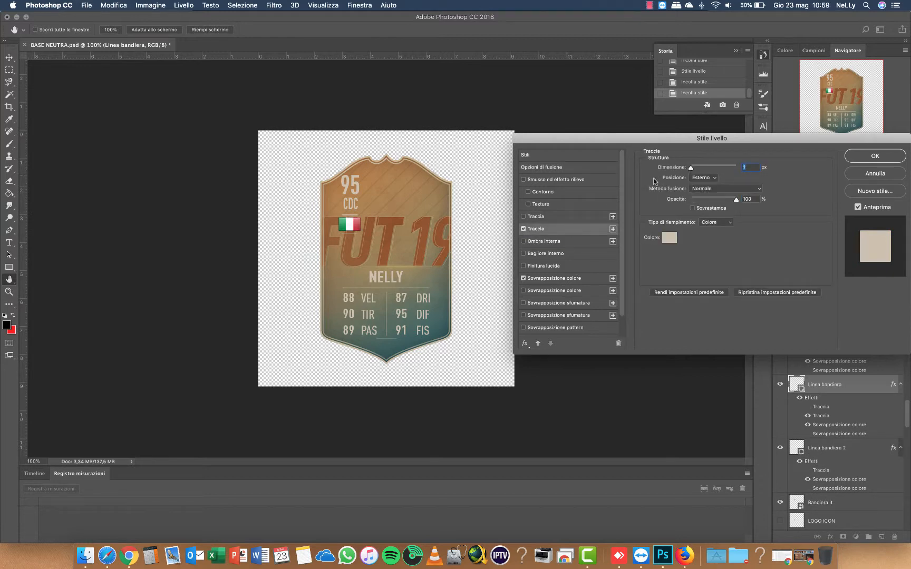
{"action": "left_click", "coordinate": [873, 157]}
Step: Copy Linea bandiera's layer style and paste it onto Linea bandiera 2, Linea alta, Linea verticale and Linea bassa
{"action": "right_click", "coordinate": [858, 385]}
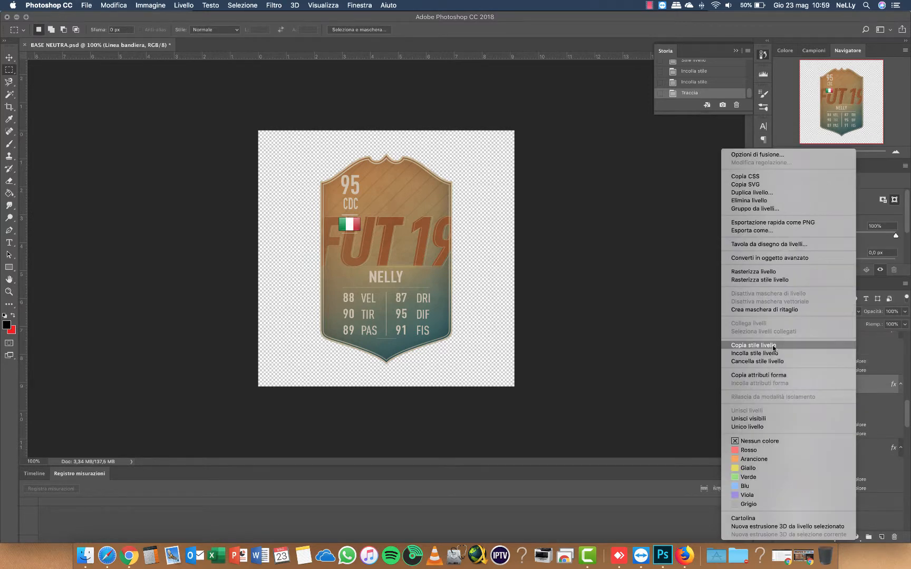
{"action": "left_click", "coordinate": [807, 343]}
{"action": "left_click", "coordinate": [853, 452]}
{"action": "scroll", "coordinate": [854, 453], "scroll_direction": "up", "scroll_amount": 4}
{"action": "left_click", "coordinate": [849, 412], "text": "super"}
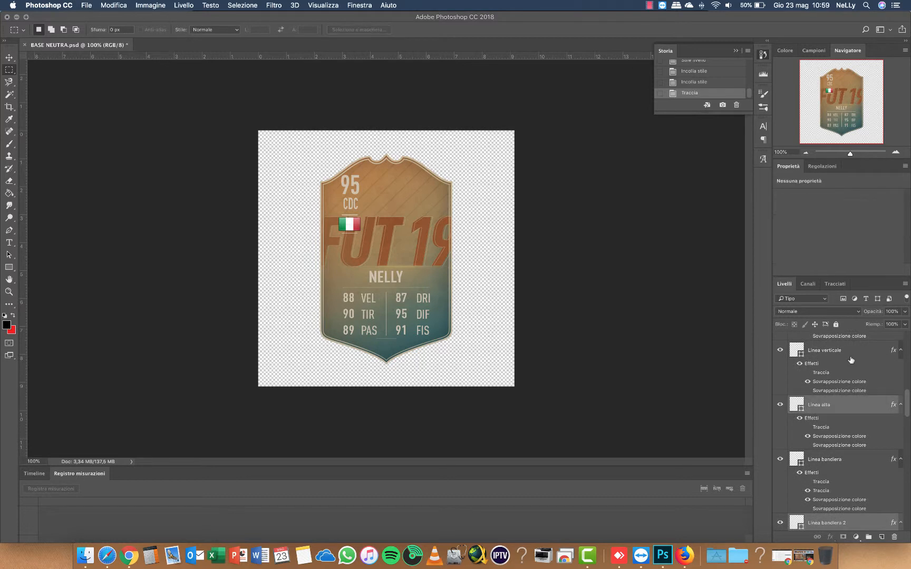
{"action": "left_click", "coordinate": [852, 358], "text": "super"}
{"action": "scroll", "coordinate": [859, 367], "scroll_direction": "up", "scroll_amount": 3}
{"action": "left_click", "coordinate": [858, 366], "text": "super"}
{"action": "right_click", "coordinate": [850, 357]}
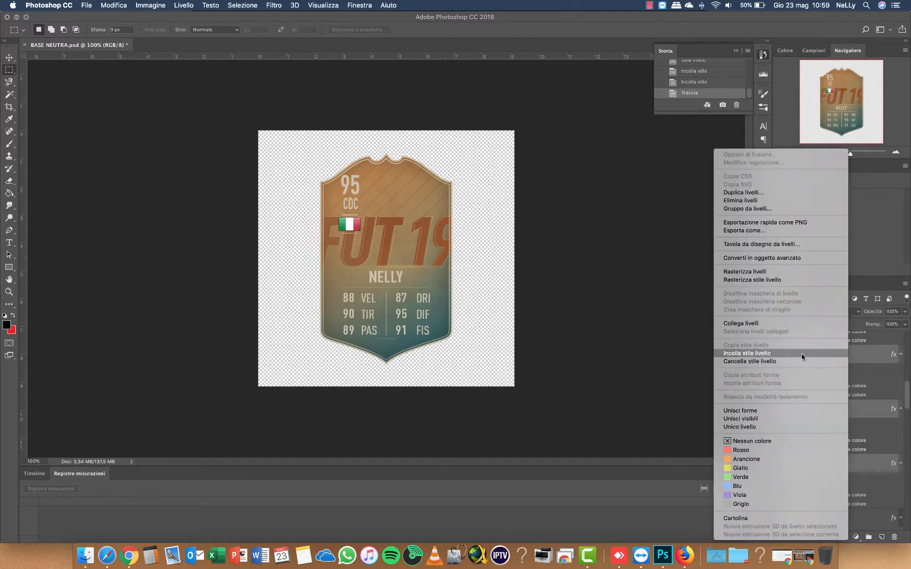
{"action": "left_click", "coordinate": [802, 353]}
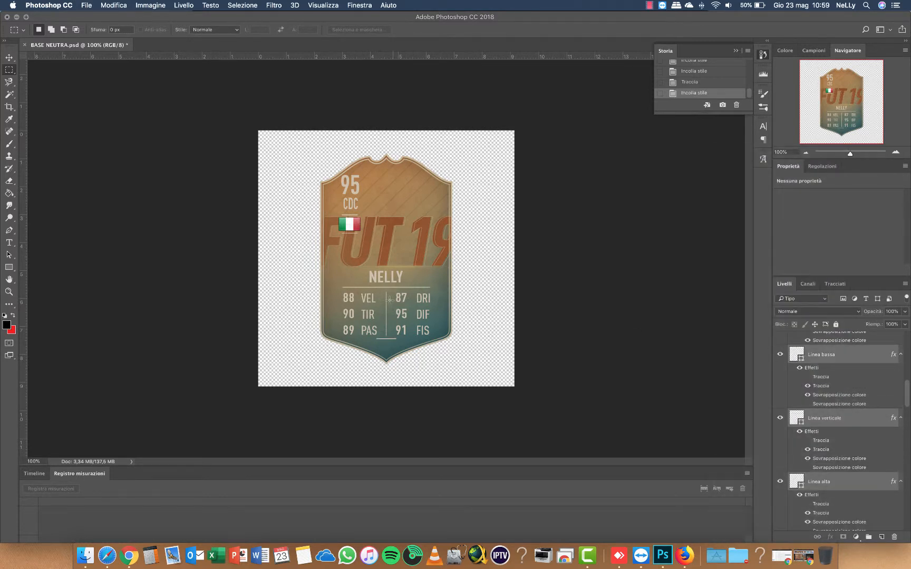
Step: Hide the active stroke effect on Linea bassa, Linea verticale and Linea alta
{"action": "left_click", "coordinate": [851, 356]}
{"action": "left_click", "coordinate": [808, 387]}
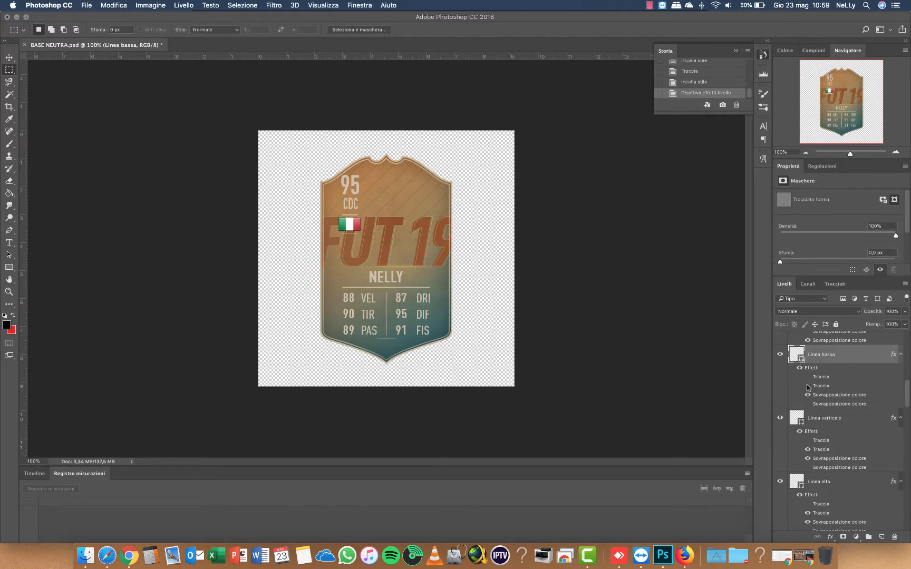
{"action": "left_click", "coordinate": [807, 449]}
{"action": "scroll", "coordinate": [811, 451], "scroll_direction": "down", "scroll_amount": 3}
{"action": "left_click", "coordinate": [807, 468]}
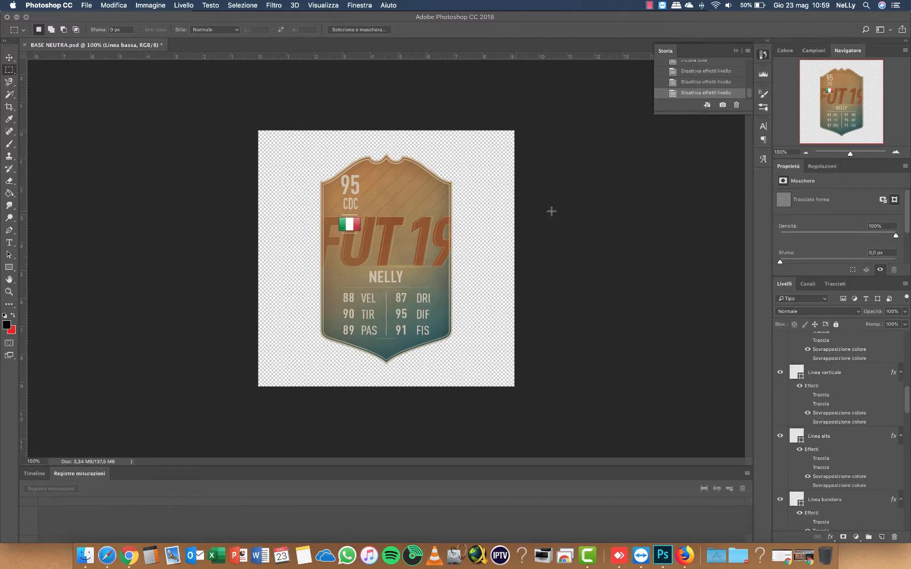
Step: Toggle the visibility of the Logo Tuscanya layer to try the club logo on the card
{"action": "scroll", "coordinate": [774, 391], "scroll_direction": "down", "scroll_amount": 5}
{"action": "left_click", "coordinate": [781, 407]}
{"action": "left_click", "coordinate": [780, 407]}
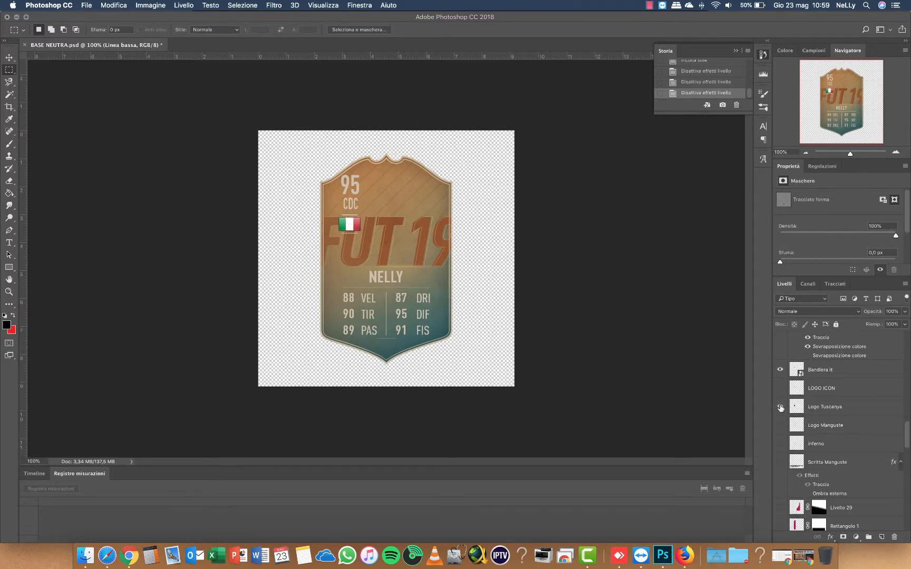
Step: Show the Logo Tuscanya layer on the card
{"action": "left_click", "coordinate": [781, 407]}
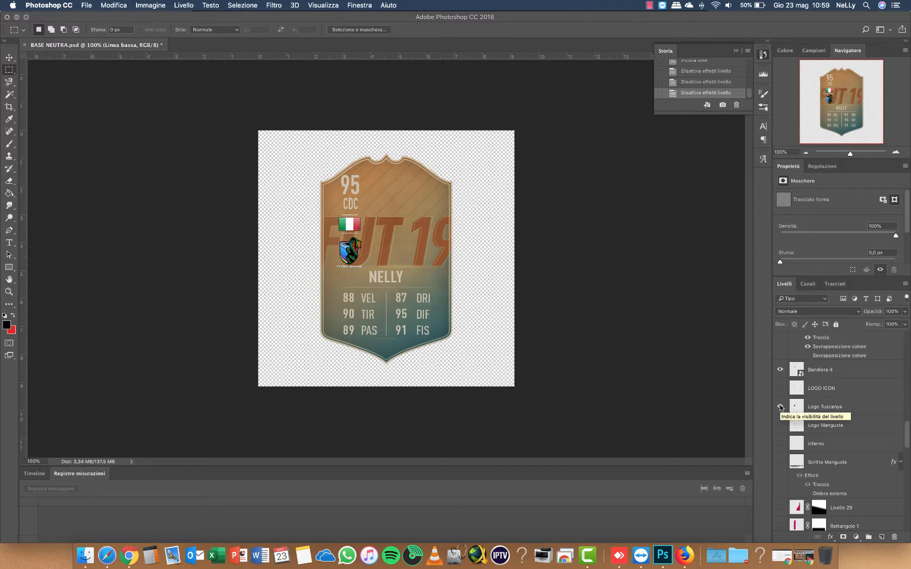
Step: Switch to Chrome, open the "ALL FLASHBACK PLAYERS" image in its own tab and examine the reference cards at full size
{"action": "left_click", "coordinate": [781, 556]}
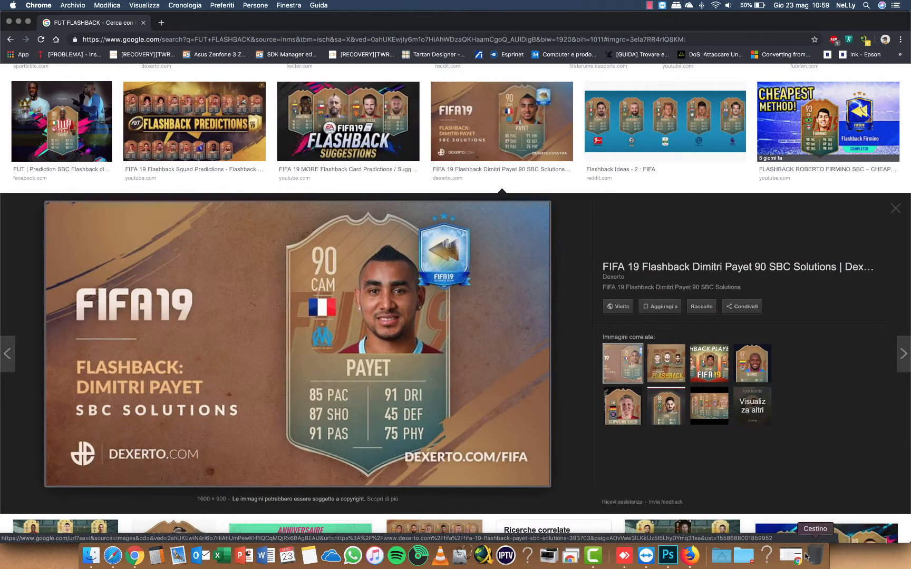
{"action": "scroll", "coordinate": [350, 246], "scroll_direction": "up", "scroll_amount": 6}
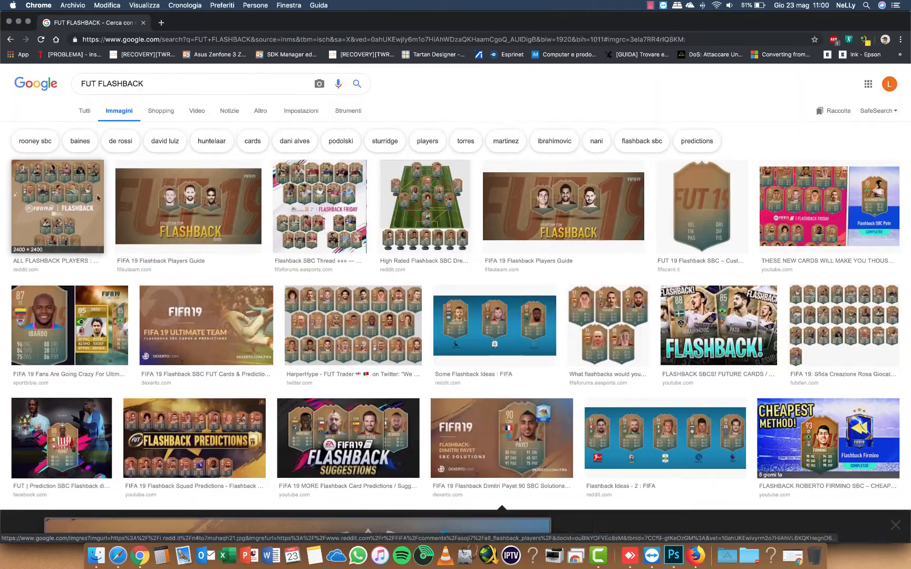
{"action": "left_click", "coordinate": [69, 211]}
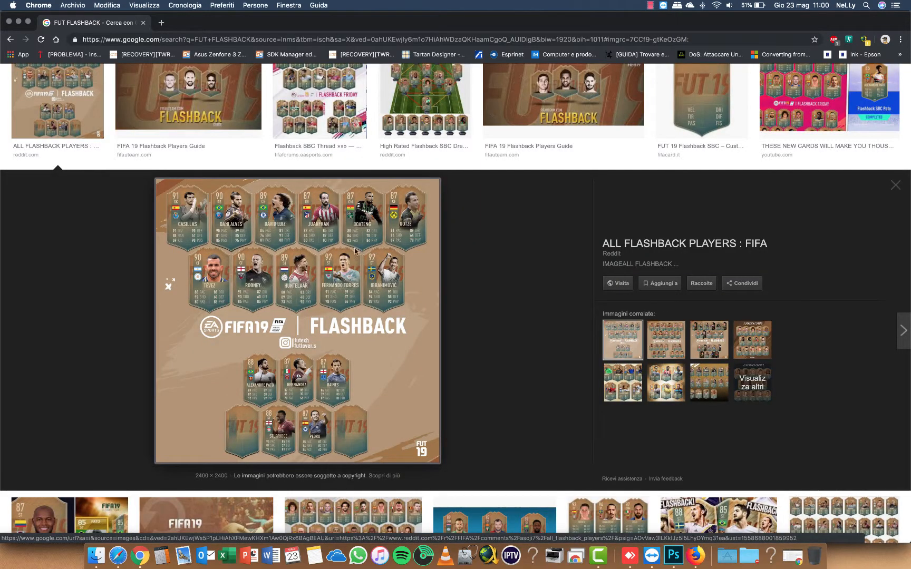
{"action": "right_click", "coordinate": [327, 280]}
{"action": "left_click", "coordinate": [369, 346]}
{"action": "key", "text": "ctrl+Tab"}
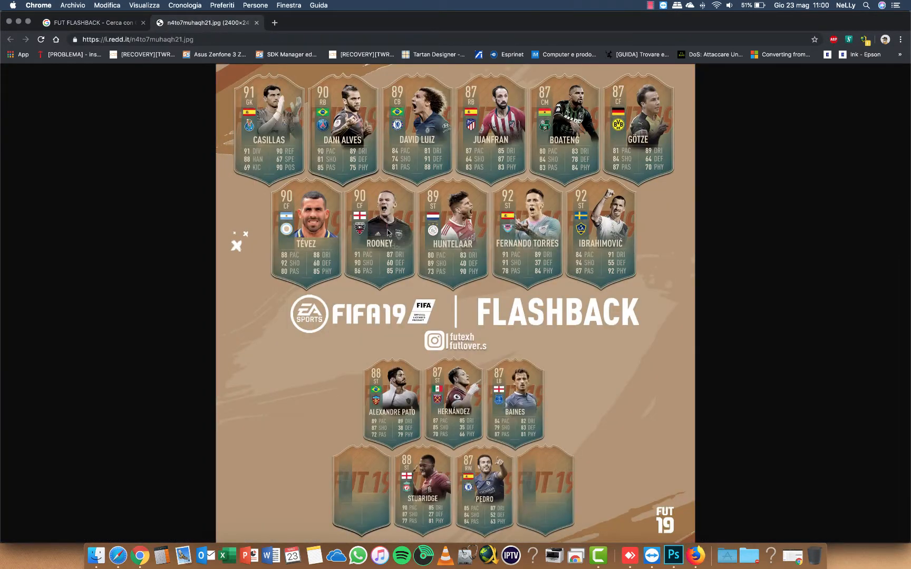
{"action": "left_click", "coordinate": [389, 233]}
{"action": "scroll", "coordinate": [509, 154], "scroll_direction": "up", "scroll_amount": 5}
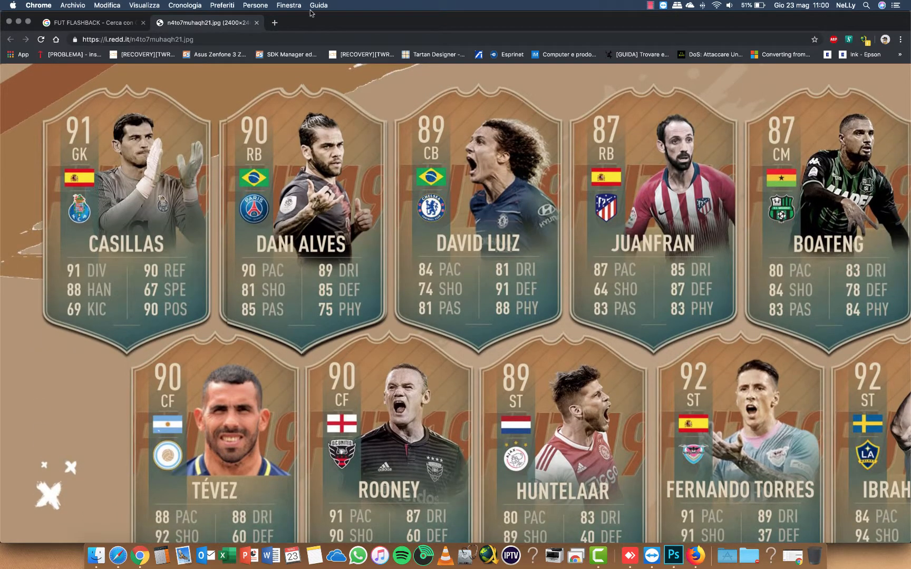
{"action": "left_click", "coordinate": [19, 21]}
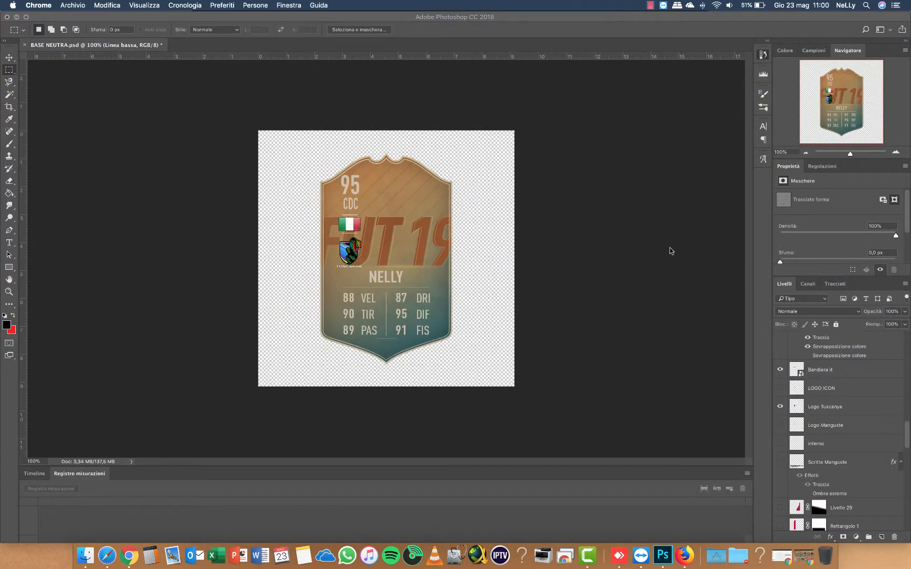
Step: Find the Livello 25 player cutout among the layers and make it visible
{"action": "scroll", "coordinate": [826, 371], "scroll_direction": "down", "scroll_amount": 6}
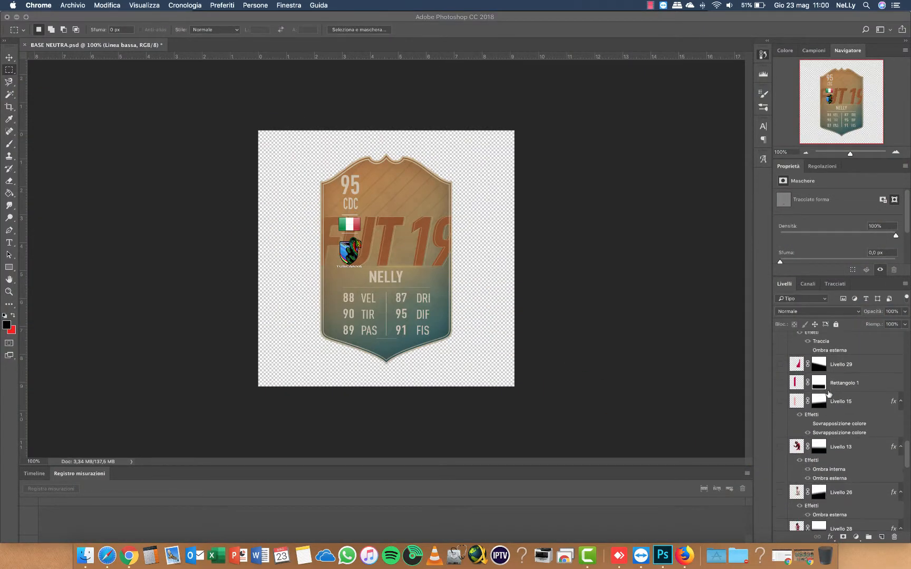
{"action": "scroll", "coordinate": [829, 394], "scroll_direction": "up", "scroll_amount": 1}
{"action": "scroll", "coordinate": [833, 394], "scroll_direction": "down", "scroll_amount": 5}
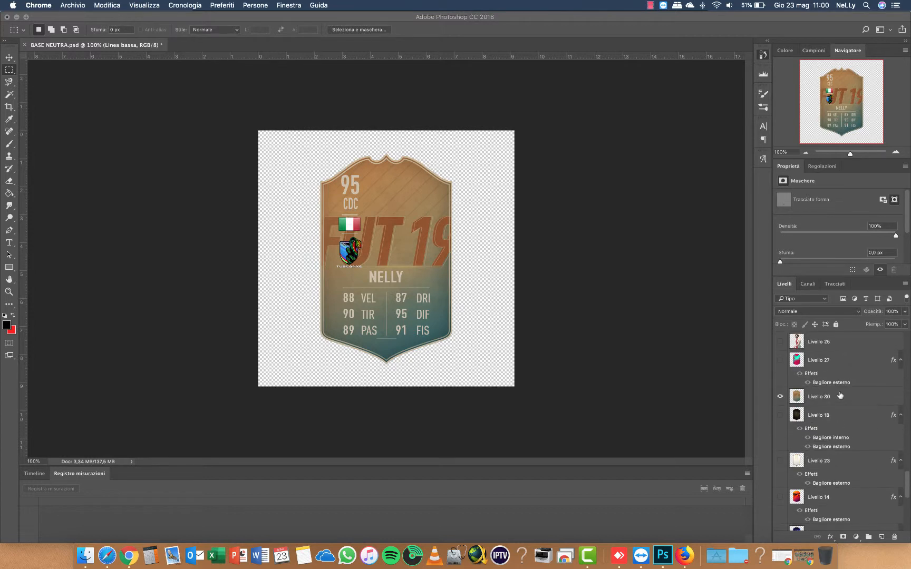
{"action": "scroll", "coordinate": [842, 404], "scroll_direction": "down", "scroll_amount": 2}
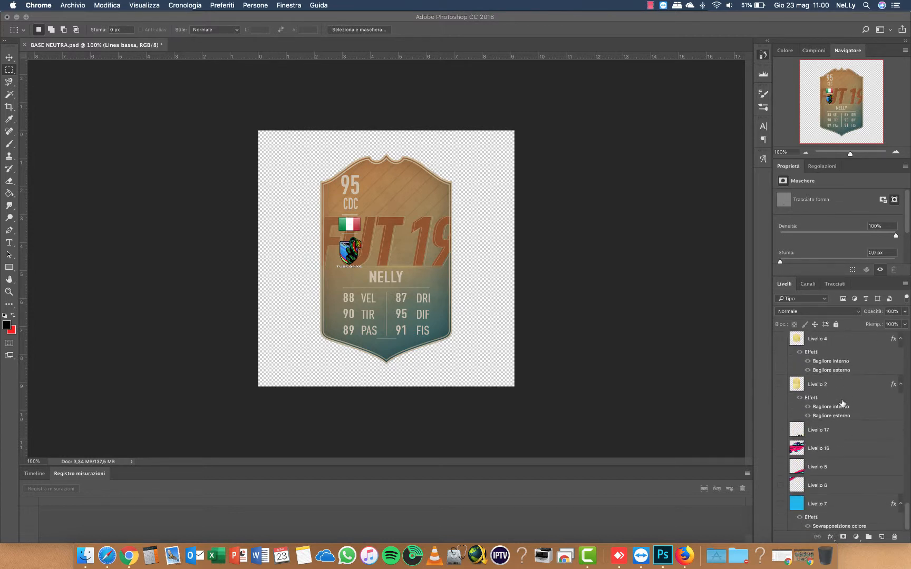
{"action": "scroll", "coordinate": [820, 476], "scroll_direction": "down", "scroll_amount": 1}
{"action": "scroll", "coordinate": [820, 476], "scroll_direction": "up", "scroll_amount": 3}
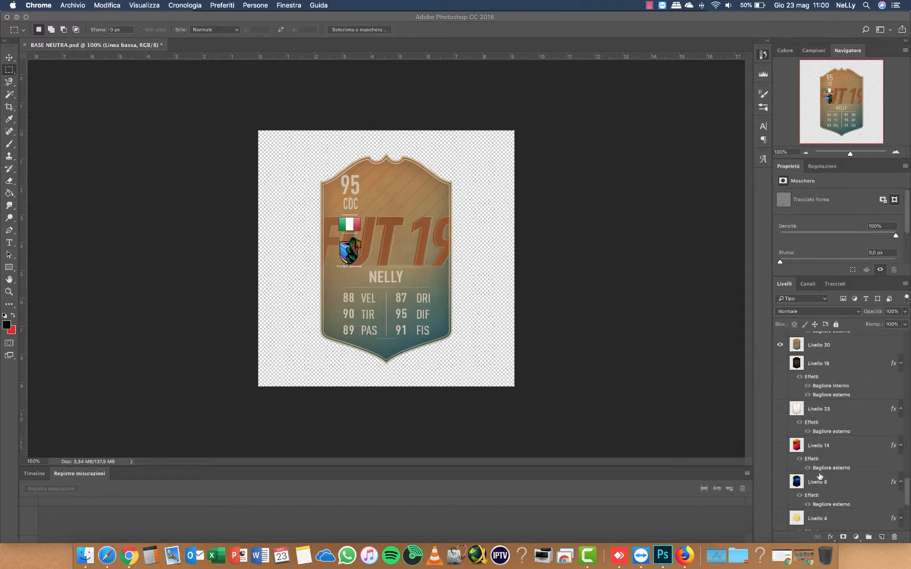
{"action": "left_click", "coordinate": [781, 435]}
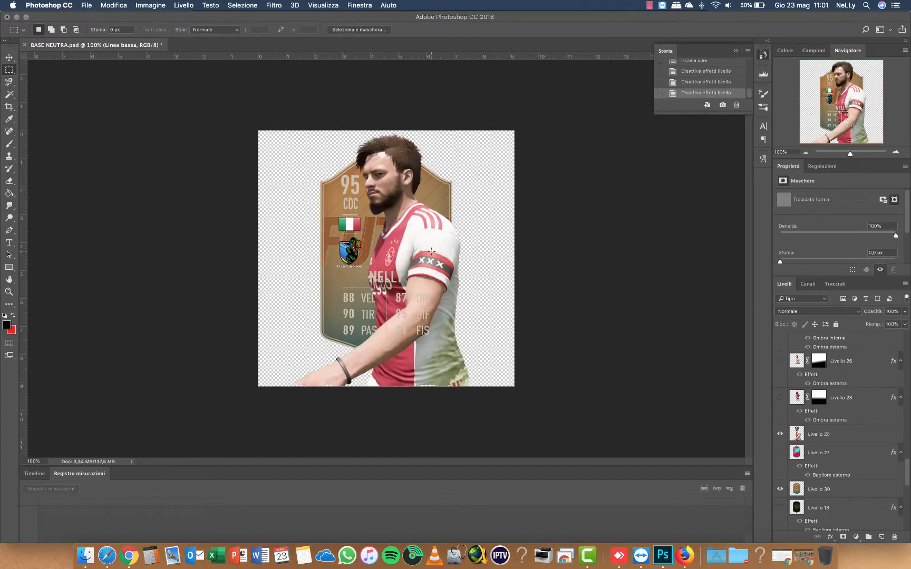
Step: Compare the player placement with the Flashback cards in Chrome, and select the Livello 25 player layer in Photoshop
{"action": "left_click", "coordinate": [9, 58]}
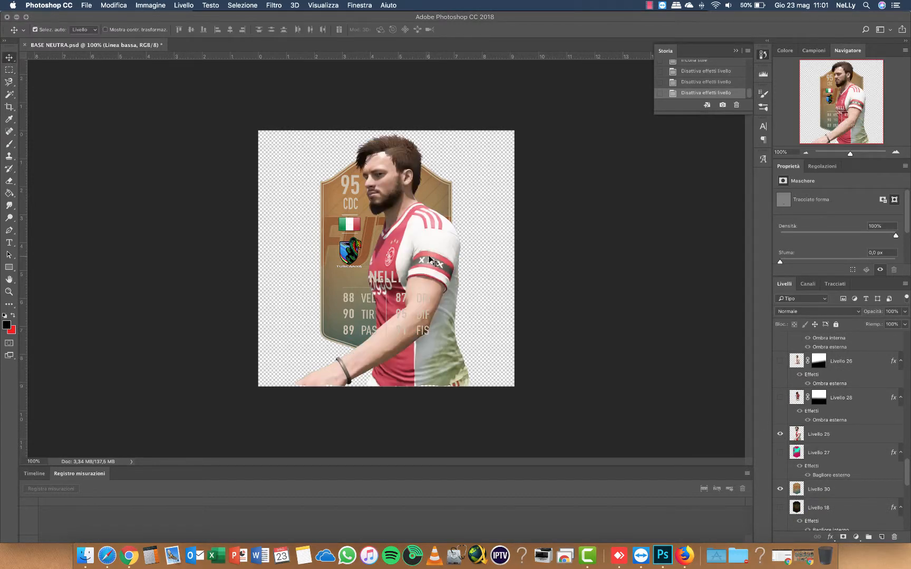
{"action": "left_click", "coordinate": [804, 556]}
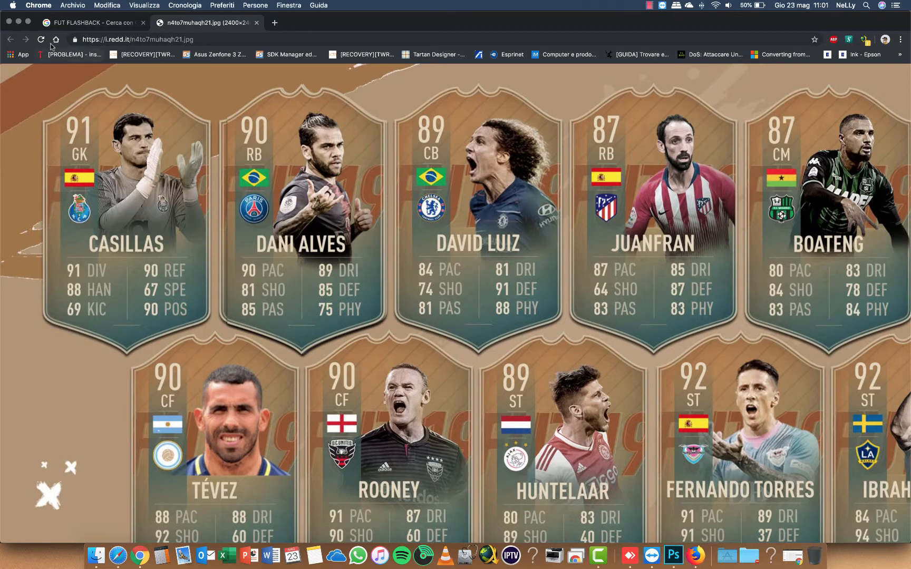
{"action": "left_click", "coordinate": [18, 22]}
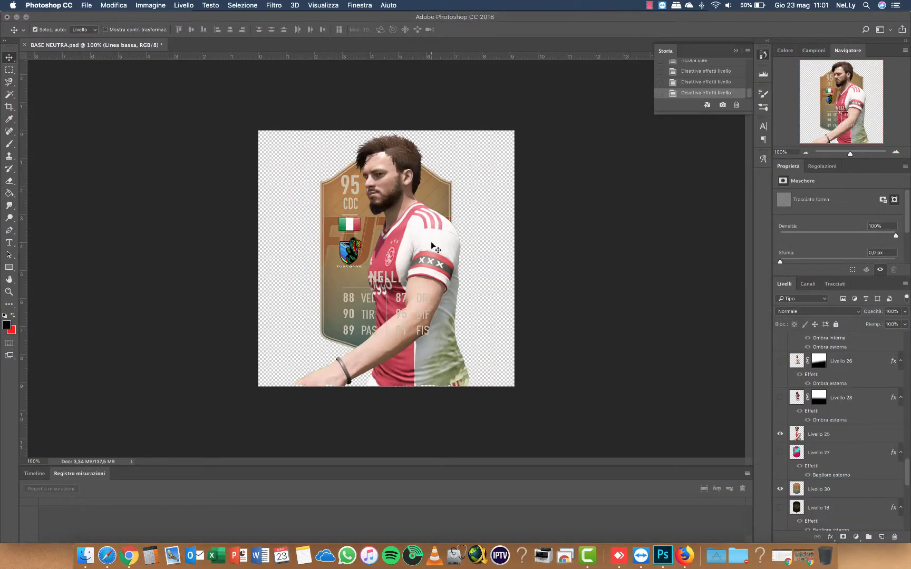
{"action": "key", "text": "super+t"}
{"action": "key", "text": "Escape"}
{"action": "left_click", "coordinate": [397, 232], "text": "super"}
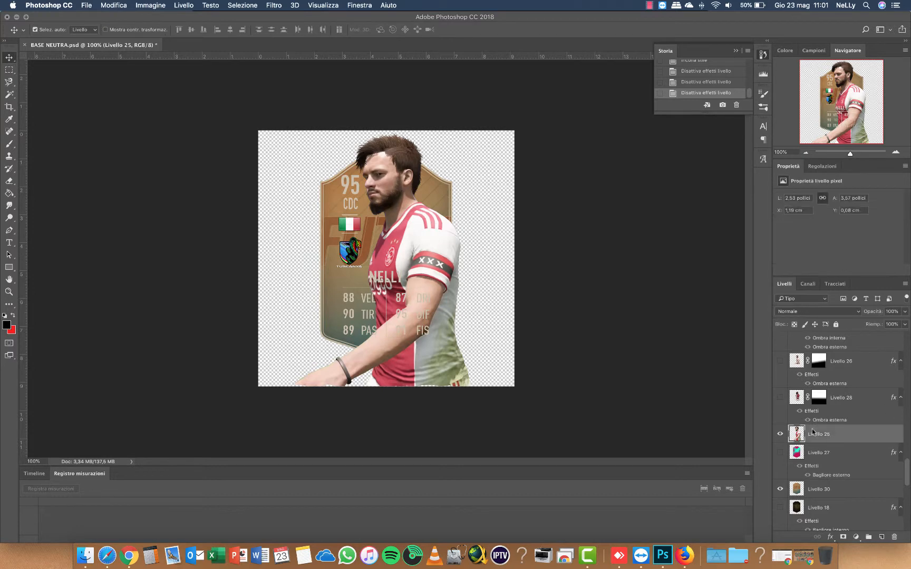
Step: Scale the Livello 25 player proportionally to about 68% and place it beside the rating, flag and club logo
{"action": "key", "text": "super+t"}
{"action": "left_click_drag", "start_coordinate": [292, 133], "coordinate": [344, 207]}
{"action": "left_click_drag", "start_coordinate": [458, 297], "coordinate": [424, 248]}
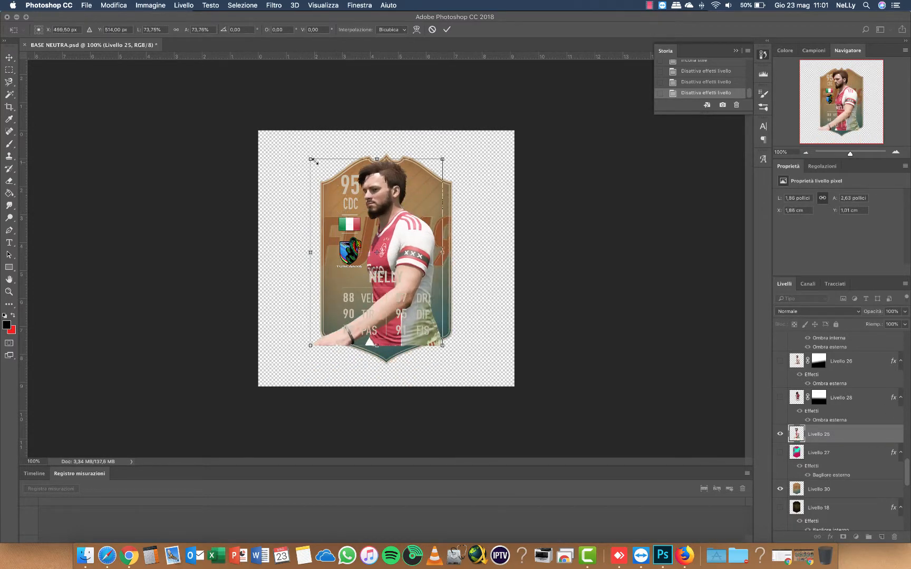
{"action": "left_click_drag", "start_coordinate": [310, 158], "coordinate": [324, 183]}
{"action": "mouse_move", "coordinate": [422, 263]}
{"action": "left_mouse_down"}
{"action": "mouse_move", "coordinate": [422, 246]}
{"action": "mouse_move", "coordinate": [432, 253]}
{"action": "mouse_move", "coordinate": [435, 244]}
{"action": "mouse_move", "coordinate": [429, 249]}
{"action": "left_mouse_up"}
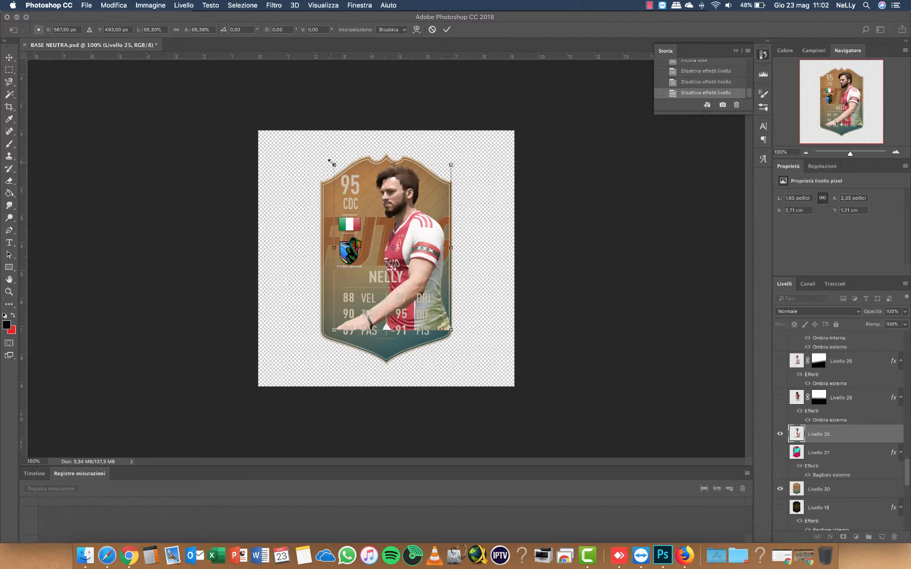
{"action": "left_click_drag", "start_coordinate": [330, 161], "coordinate": [328, 155]}
{"action": "left_click_drag", "start_coordinate": [424, 225], "coordinate": [427, 227]}
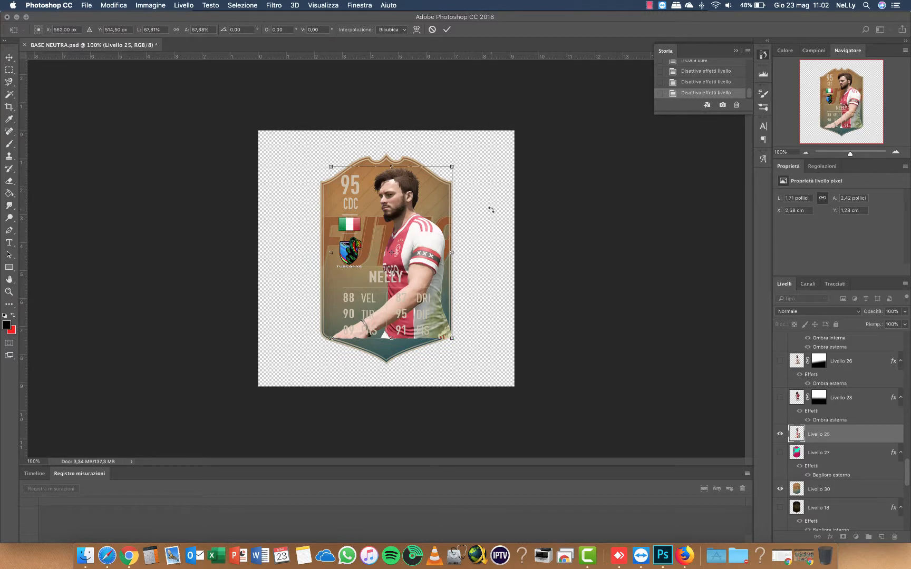
{"action": "key", "text": "Return"}
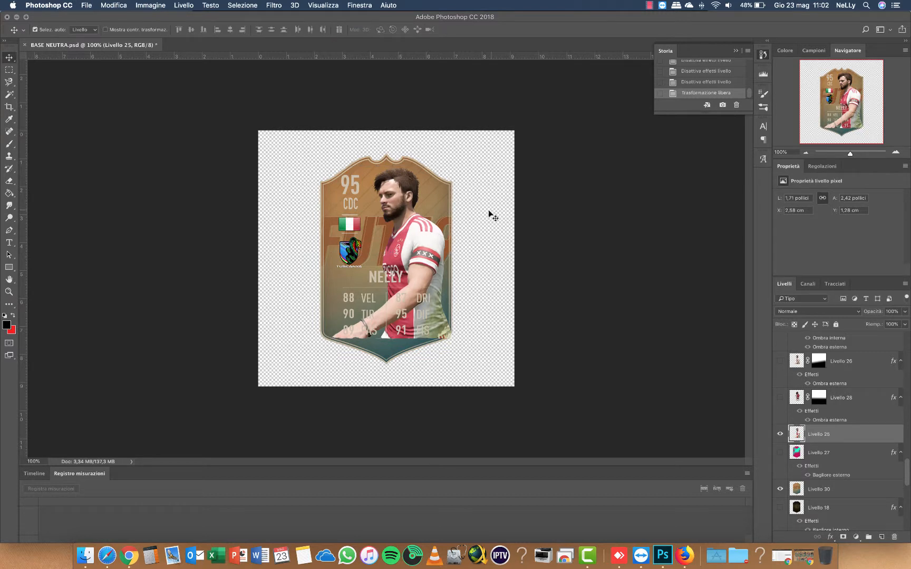
Step: Add a layer mask to Livello 25 and fade out the player's lower body with a black-to-white linear gradient
{"action": "left_click", "coordinate": [843, 537]}
{"action": "left_click", "coordinate": [9, 194]}
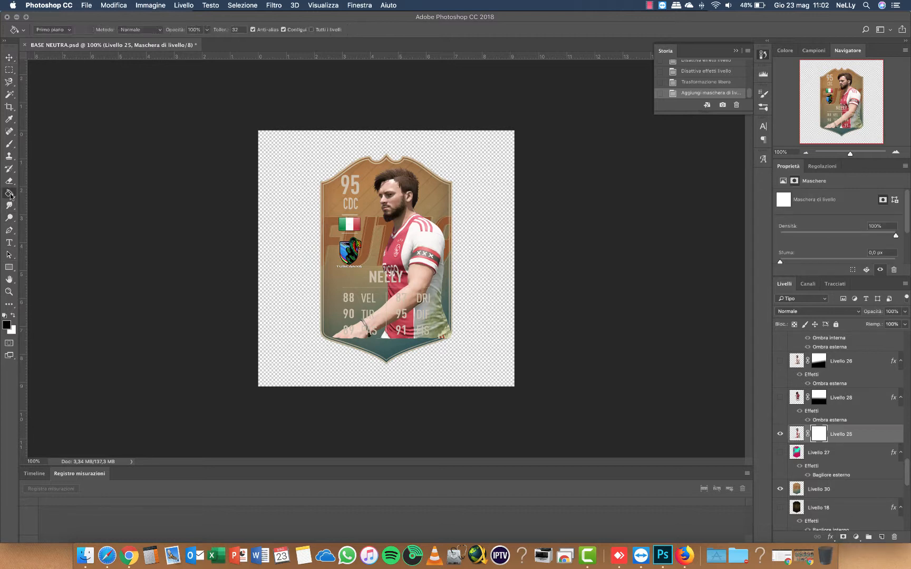
{"action": "left_click", "coordinate": [71, 194]}
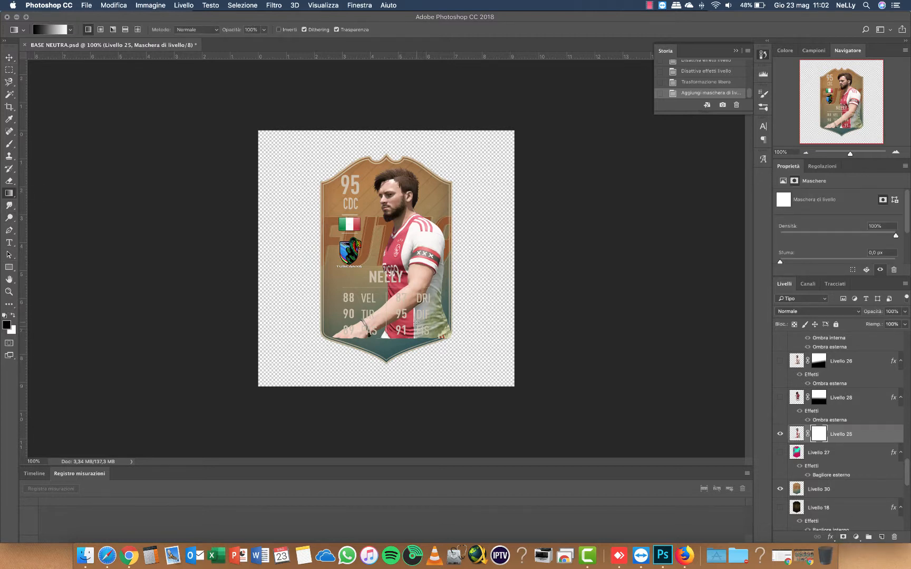
{"action": "mouse_move", "coordinate": [413, 274]}
{"action": "left_mouse_down"}
{"action": "mouse_move", "coordinate": [413, 251]}
{"action": "mouse_move", "coordinate": [409, 264]}
{"action": "left_mouse_up"}
{"action": "left_click_drag", "start_coordinate": [415, 288], "coordinate": [403, 257]}
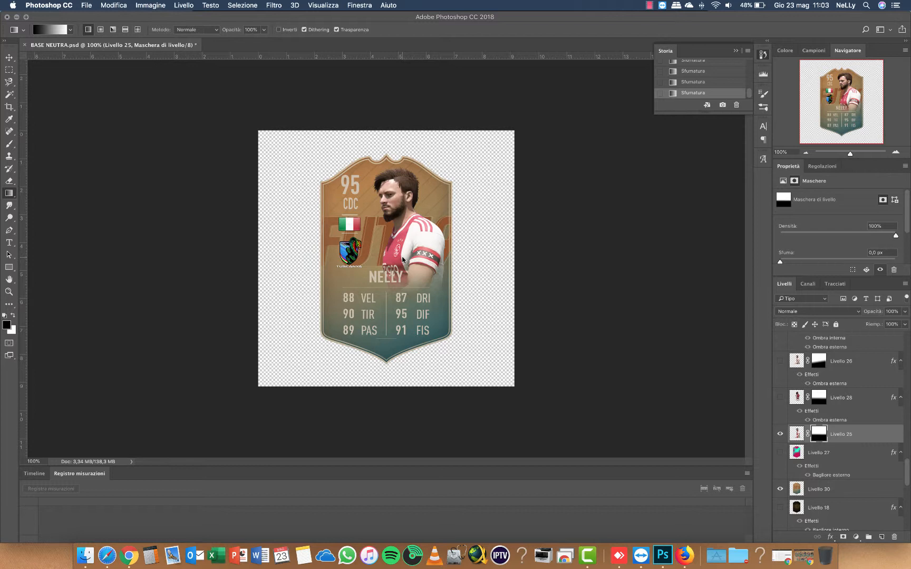
Step: Shrink the masked Livello 25 player slightly to about 1.63 by 2.3 inches and reposition it on the card
{"action": "key", "text": "super+2"}
{"action": "key", "text": "super+t"}
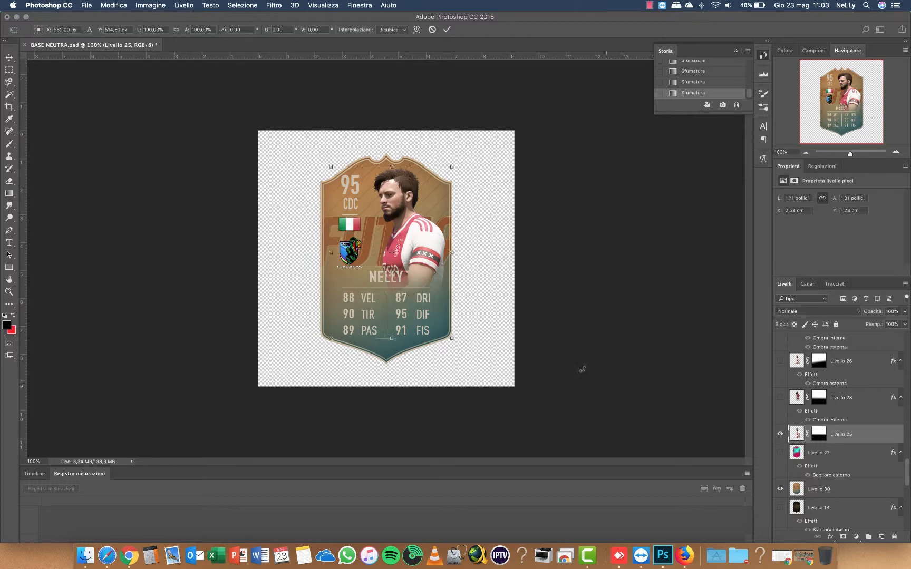
{"action": "left_click_drag", "start_coordinate": [331, 166], "coordinate": [336, 171]}
{"action": "left_click_drag", "start_coordinate": [422, 235], "coordinate": [424, 239]}
{"action": "key", "text": "Return"}
Step: Redraw the gradient on the Livello 25 mask so the player fades out around the NELLY name
{"action": "key", "text": "g"}
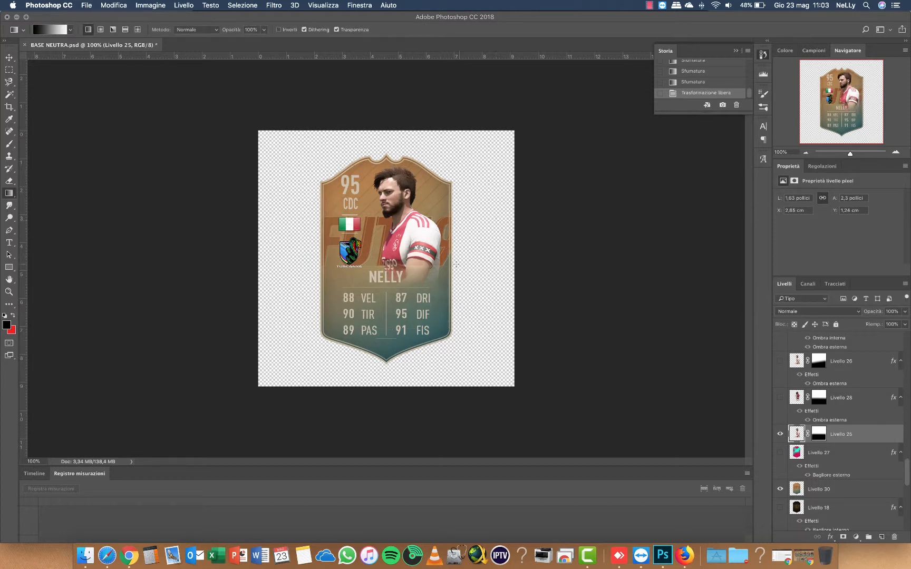
{"action": "left_click", "coordinate": [815, 442]}
{"action": "left_click_drag", "start_coordinate": [412, 281], "coordinate": [413, 265]}
{"action": "mouse_move", "coordinate": [412, 317]}
{"action": "left_mouse_down"}
{"action": "mouse_move", "coordinate": [409, 262]}
{"action": "mouse_move", "coordinate": [401, 263]}
{"action": "mouse_move", "coordinate": [409, 255]}
{"action": "mouse_move", "coordinate": [410, 264]}
{"action": "left_mouse_up"}
{"action": "left_click_drag", "start_coordinate": [409, 301], "coordinate": [406, 263]}
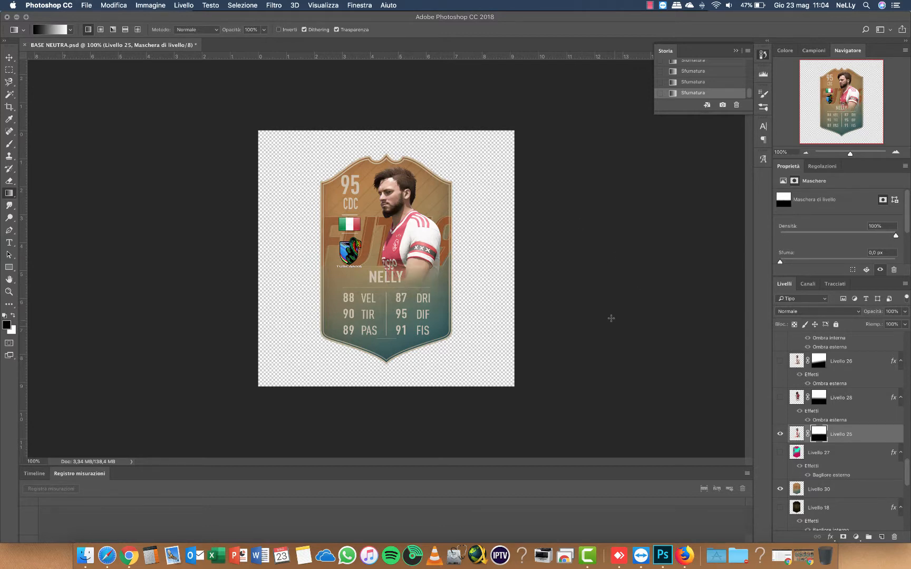
Step: Glance at the reference cards in Chrome, and give Livello 25 a drop shadow about 35 px in size with adjusted opacity
{"action": "left_click", "coordinate": [804, 556]}
{"action": "left_click", "coordinate": [18, 22]}
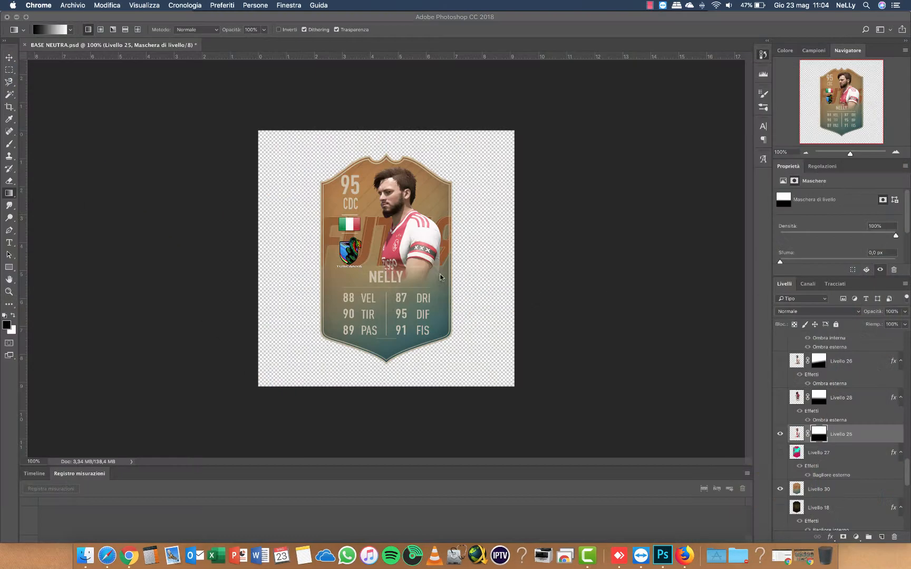
{"action": "double_click", "coordinate": [796, 437]}
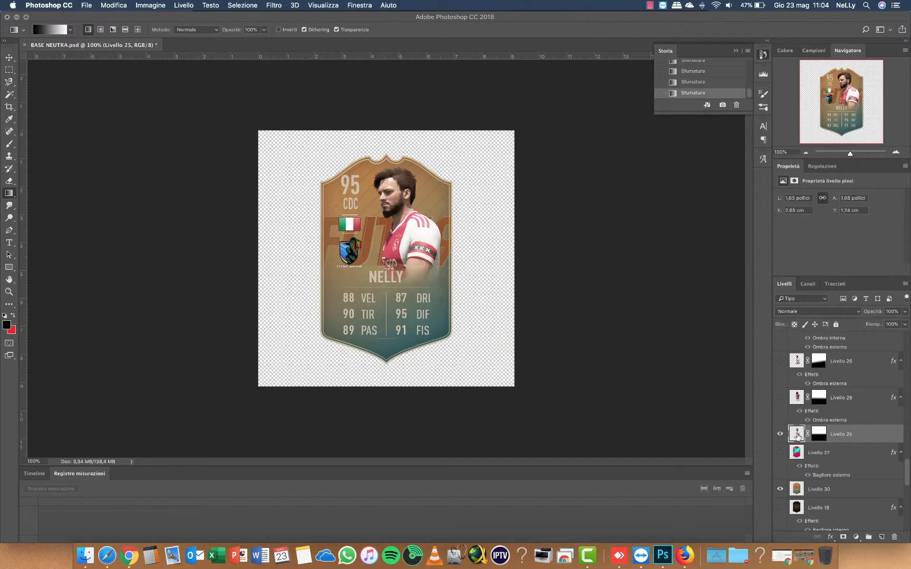
{"action": "scroll", "coordinate": [528, 181], "scroll_direction": "down", "scroll_amount": 3}
{"action": "left_click", "coordinate": [524, 330]}
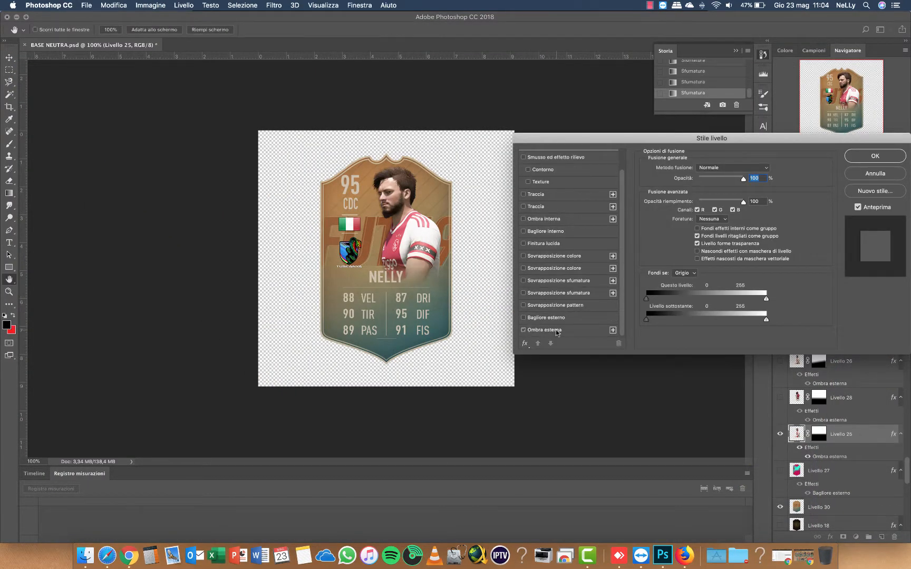
{"action": "left_click", "coordinate": [545, 330]}
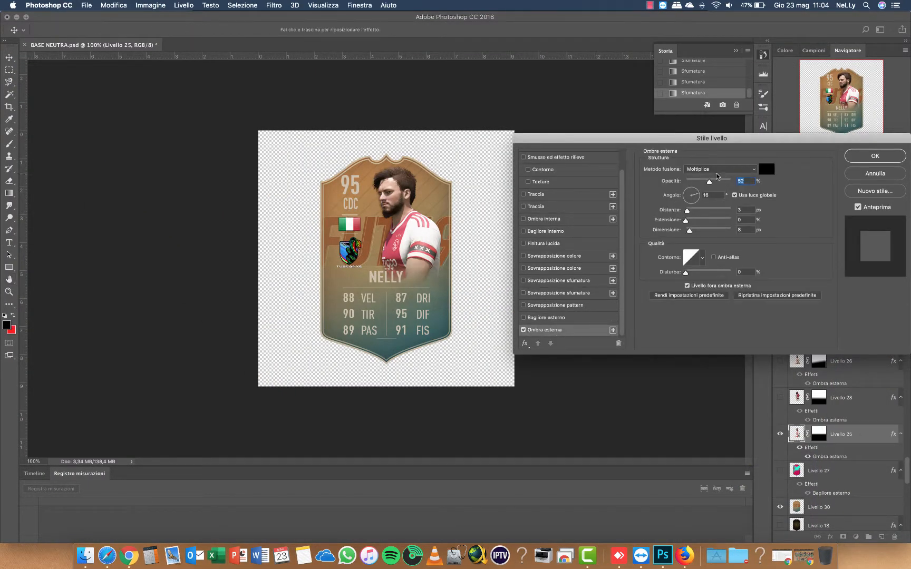
{"action": "left_click", "coordinate": [686, 221]}
{"action": "left_click", "coordinate": [696, 231]}
{"action": "left_click_drag", "start_coordinate": [695, 231], "coordinate": [694, 230]}
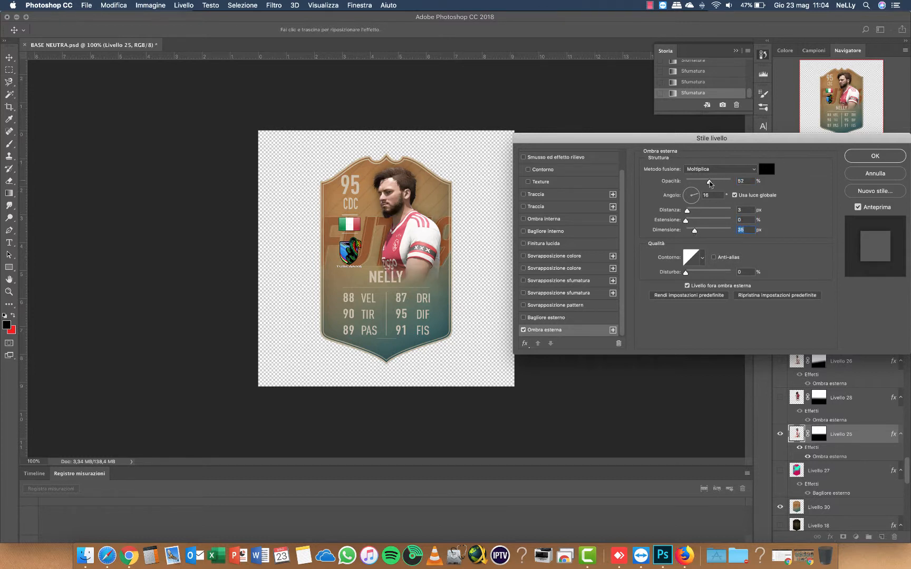
{"action": "left_click_drag", "start_coordinate": [710, 184], "coordinate": [708, 186]}
{"action": "key", "text": "Return"}
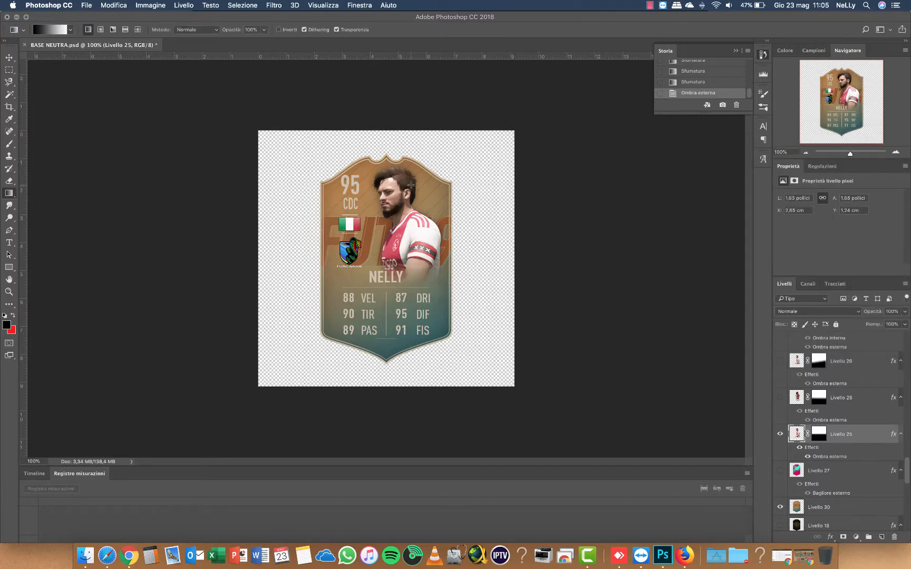
Step: Add a drop shadow to the Livello 30 card background with 99% opacity, 53° angle, 12 px distance and 13 px size
{"action": "scroll", "coordinate": [817, 456], "scroll_direction": "down", "scroll_amount": 6}
{"action": "double_click", "coordinate": [840, 359]}
{"action": "left_click", "coordinate": [523, 330]}
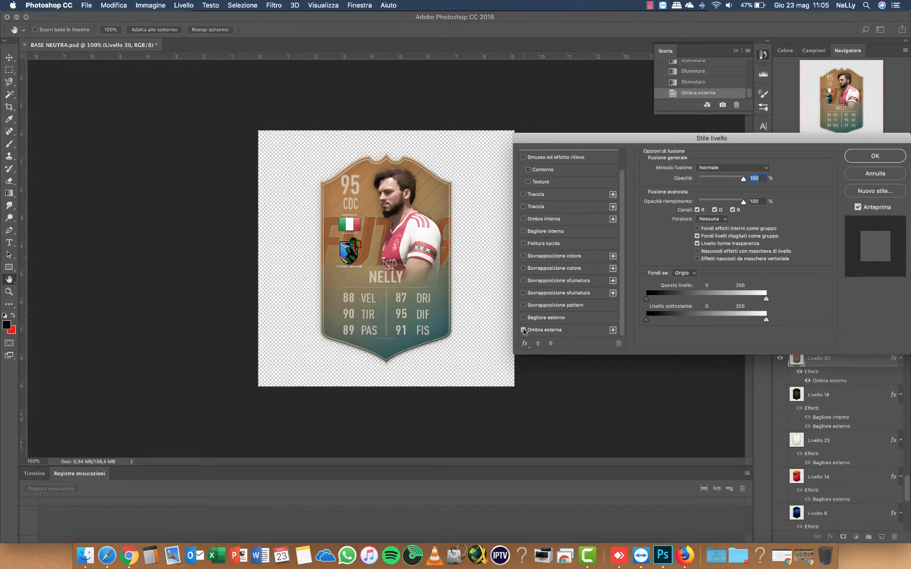
{"action": "left_click", "coordinate": [537, 330]}
{"action": "left_click_drag", "start_coordinate": [707, 184], "coordinate": [733, 185]}
{"action": "left_click_drag", "start_coordinate": [686, 218], "coordinate": [694, 191]}
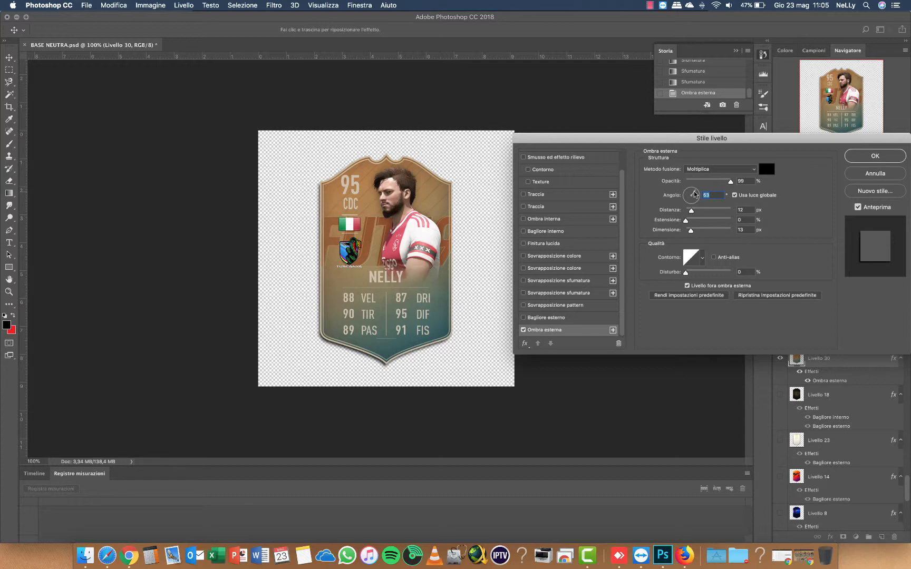
{"action": "left_click", "coordinate": [867, 155]}
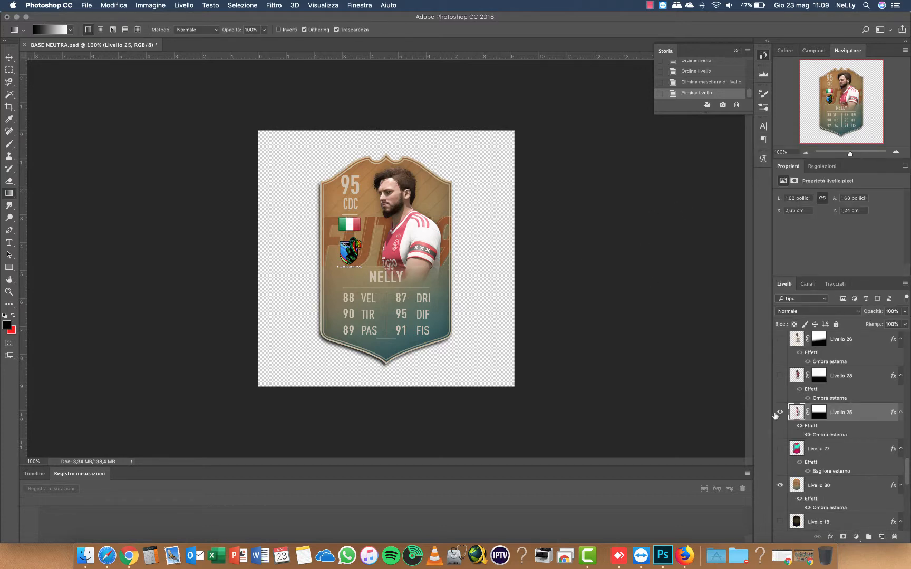
Step: Hide every layer except the Livello 25 player cutout
{"action": "left_click", "coordinate": [781, 414]}
{"action": "left_click", "coordinate": [781, 414]}
{"action": "right_click", "coordinate": [781, 414]}
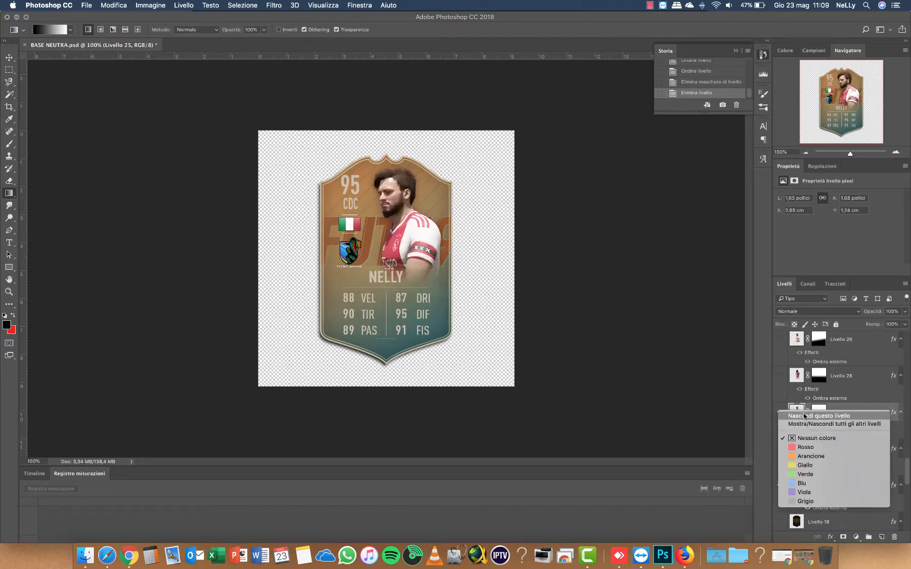
{"action": "left_click", "coordinate": [806, 425]}
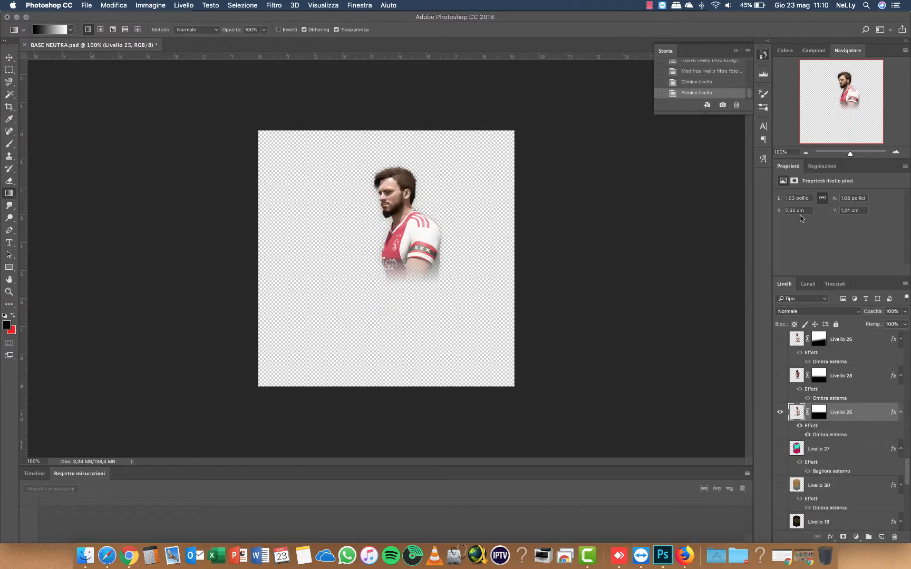
{"action": "left_click", "coordinate": [253, 6]}
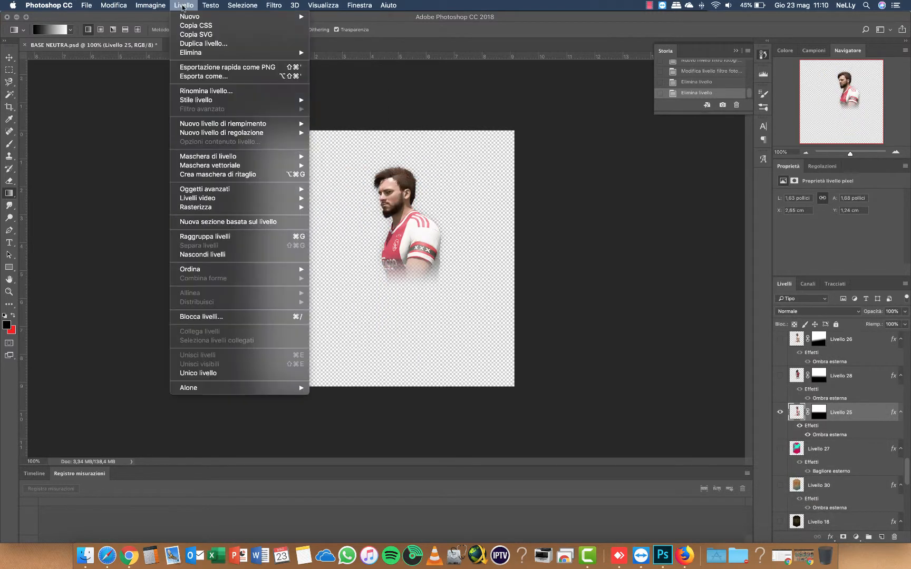
{"action": "mouse_move", "coordinate": [165, 22]}
{"action": "mouse_move", "coordinate": [211, 32]}
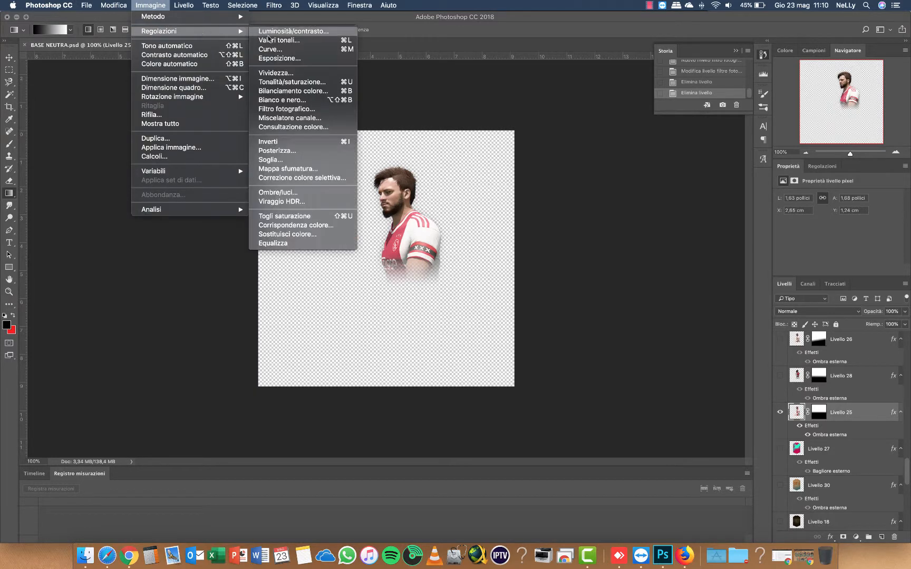
{"action": "left_click", "coordinate": [296, 32]}
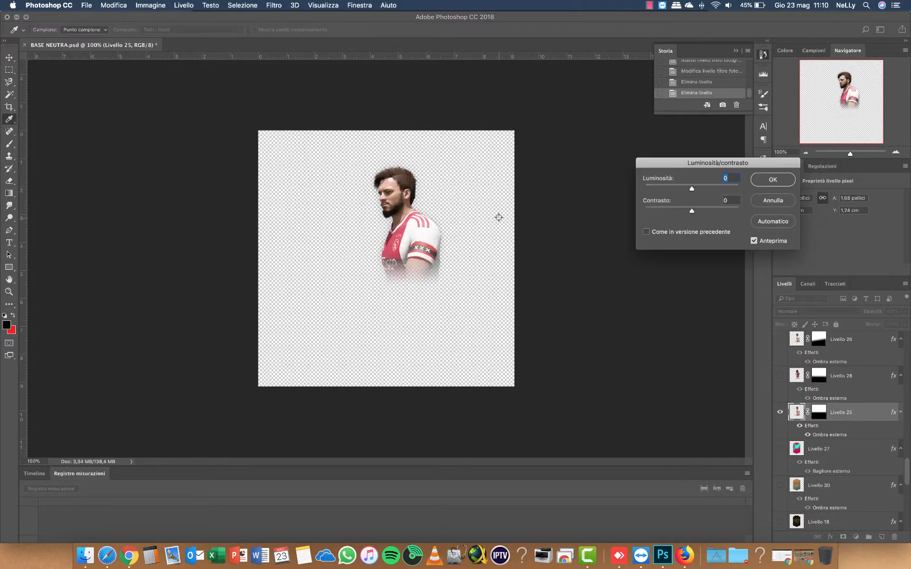
{"action": "left_click_drag", "start_coordinate": [692, 188], "coordinate": [692, 214]}
{"action": "left_click", "coordinate": [770, 201]}
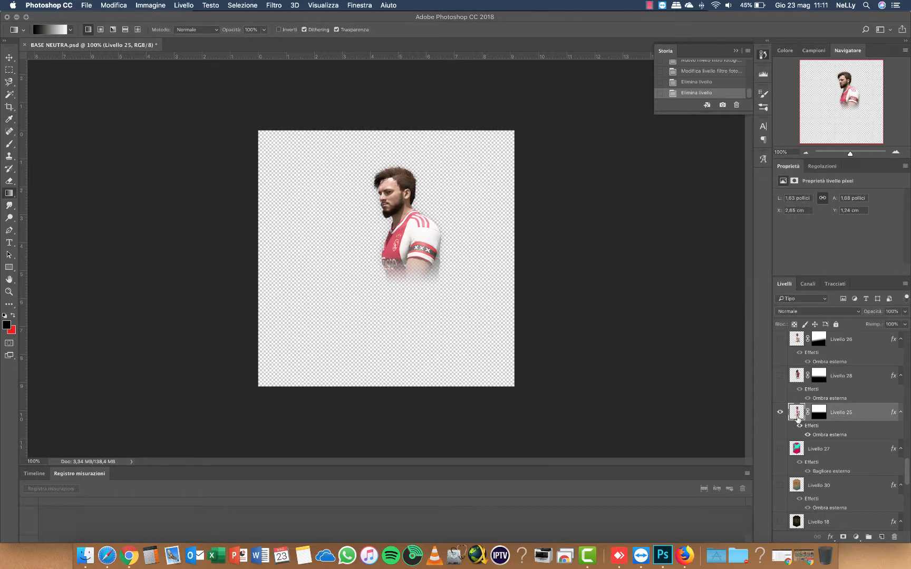
Step: Add a Hue/Saturation adjustment layer above Livello 25 with Colorize off and saturation at -57
{"action": "right_click", "coordinate": [798, 419]}
{"action": "left_click", "coordinate": [854, 537]}
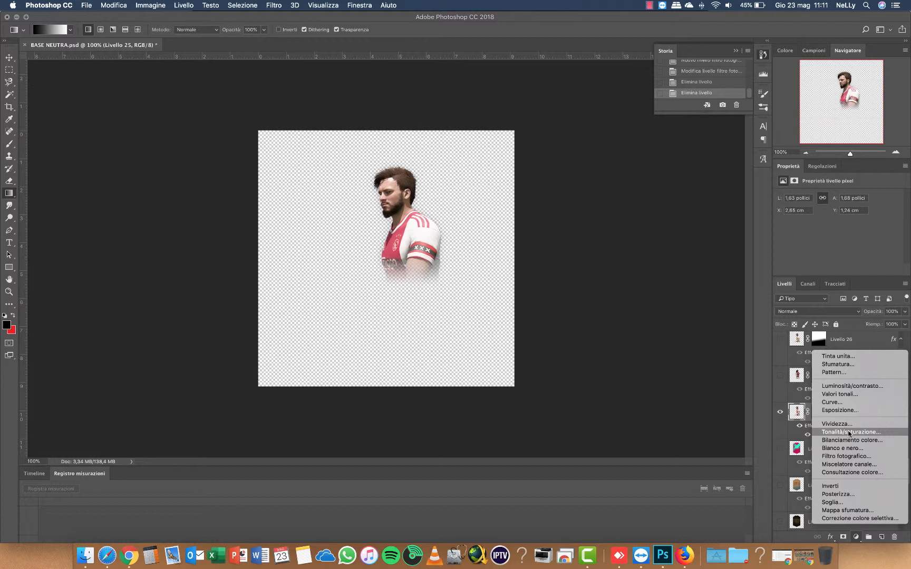
{"action": "left_click", "coordinate": [849, 433]}
{"action": "mouse_move", "coordinate": [838, 232]}
{"action": "left_mouse_down"}
{"action": "mouse_move", "coordinate": [783, 234]}
{"action": "mouse_move", "coordinate": [838, 232]}
{"action": "mouse_move", "coordinate": [825, 251]}
{"action": "mouse_move", "coordinate": [788, 252]}
{"action": "mouse_move", "coordinate": [838, 251]}
{"action": "mouse_move", "coordinate": [863, 227]}
{"action": "mouse_move", "coordinate": [838, 228]}
{"action": "left_mouse_up"}
{"action": "scroll", "coordinate": [844, 261], "scroll_direction": "down", "scroll_amount": 3}
{"action": "left_click", "coordinate": [833, 235]}
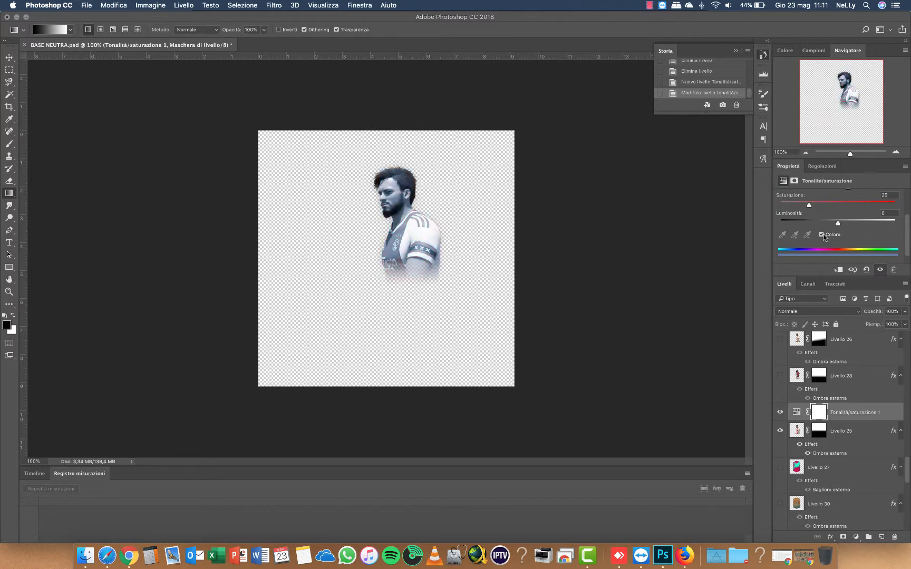
{"action": "left_click", "coordinate": [822, 235]}
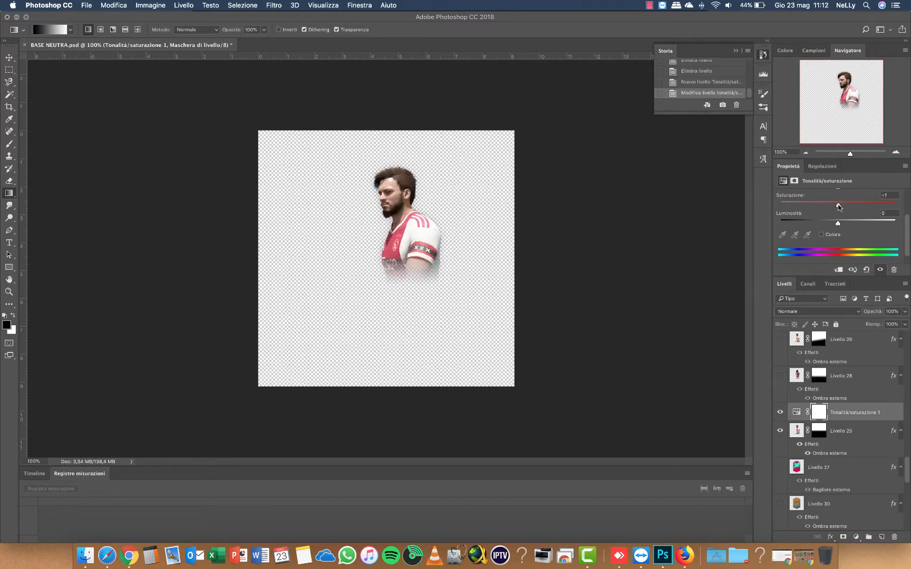
{"action": "left_click_drag", "start_coordinate": [838, 206], "coordinate": [797, 206]}
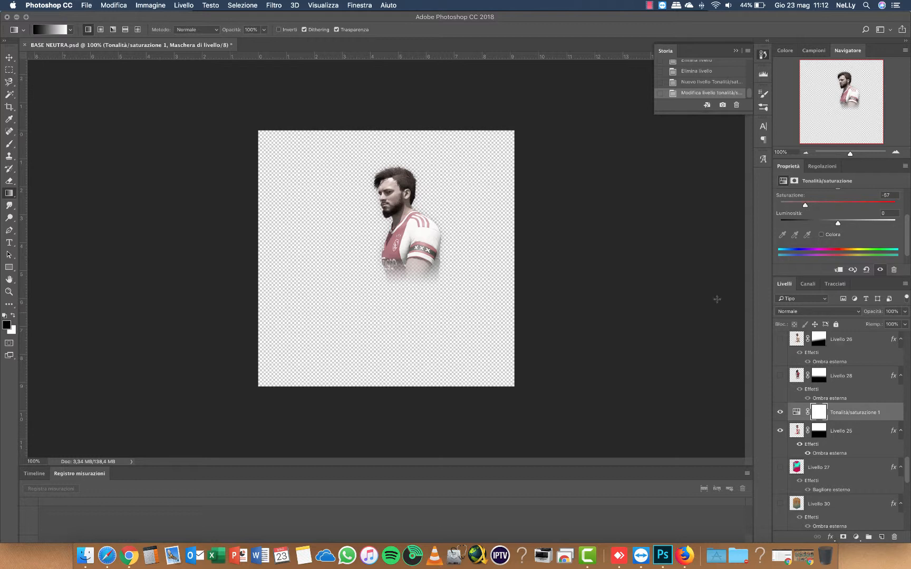
{"action": "scroll", "coordinate": [778, 411], "scroll_direction": "up", "scroll_amount": 10}
{"action": "left_click", "coordinate": [780, 341]}
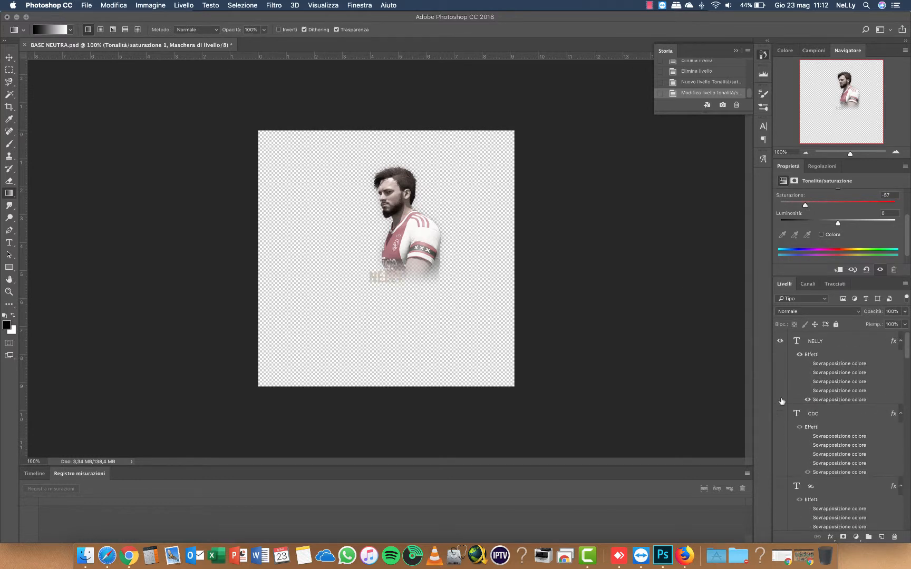
{"action": "left_click", "coordinate": [780, 414]}
{"action": "left_click", "coordinate": [781, 487]}
{"action": "scroll", "coordinate": [784, 479], "scroll_direction": "down", "scroll_amount": 6}
{"action": "left_click", "coordinate": [780, 394]}
{"action": "left_click", "coordinate": [780, 466]}
{"action": "scroll", "coordinate": [781, 466], "scroll_direction": "down", "scroll_amount": 3}
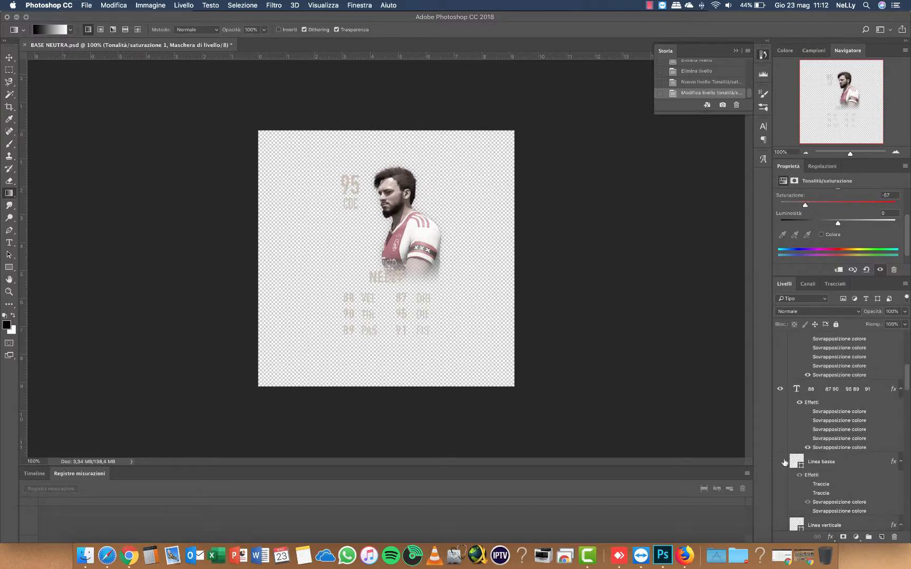
{"action": "left_click", "coordinate": [781, 462]}
{"action": "scroll", "coordinate": [781, 460], "scroll_direction": "down", "scroll_amount": 3}
{"action": "left_click", "coordinate": [780, 455]}
{"action": "scroll", "coordinate": [780, 445], "scroll_direction": "up", "scroll_amount": 2}
{"action": "scroll", "coordinate": [779, 424], "scroll_direction": "down", "scroll_amount": 5}
{"action": "left_click", "coordinate": [779, 410]}
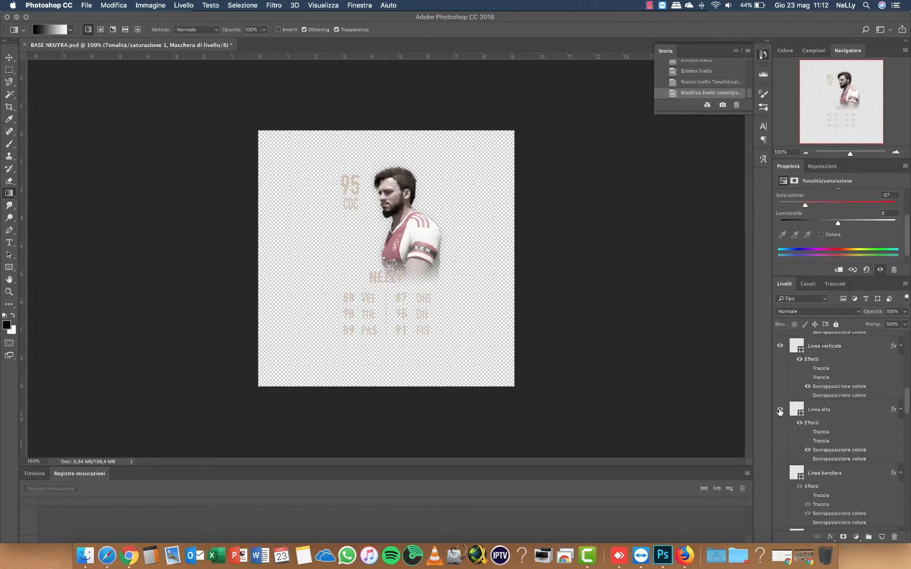
{"action": "scroll", "coordinate": [779, 409], "scroll_direction": "down", "scroll_amount": 3}
{"action": "left_click", "coordinate": [778, 404]}
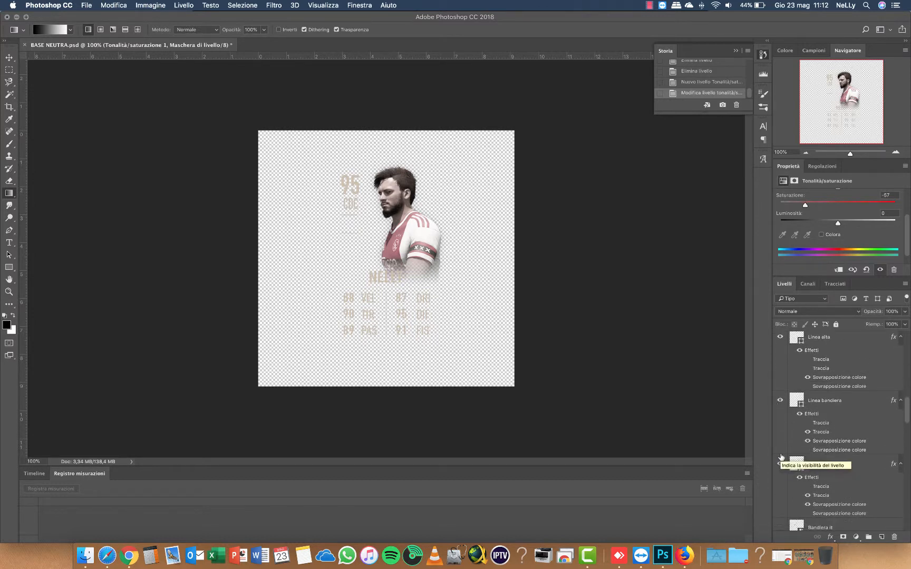
{"action": "right_click", "coordinate": [779, 470]}
{"action": "left_click", "coordinate": [777, 469]}
{"action": "scroll", "coordinate": [778, 468], "scroll_direction": "down", "scroll_amount": 10}
{"action": "right_click", "coordinate": [780, 450]}
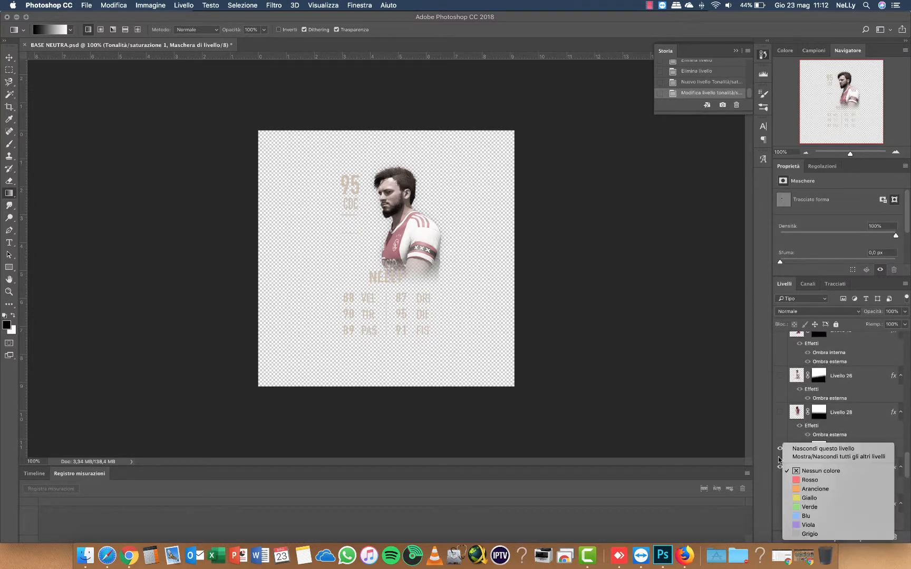
{"action": "left_click", "coordinate": [780, 454]}
{"action": "right_click", "coordinate": [779, 466]}
{"action": "left_click", "coordinate": [796, 457]}
Step: Preview the Livello 30 card background with and without the Hue/Saturation adjustment
{"action": "scroll", "coordinate": [780, 432], "scroll_direction": "down", "scroll_amount": 4}
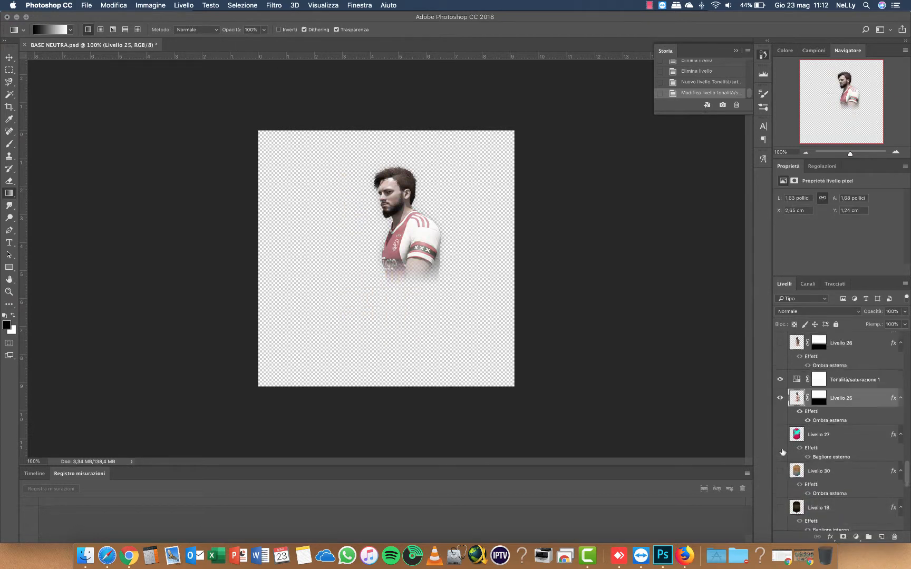
{"action": "left_click", "coordinate": [780, 415]}
{"action": "left_click", "coordinate": [780, 416]}
{"action": "left_click", "coordinate": [781, 451]}
{"action": "left_click", "coordinate": [781, 452]}
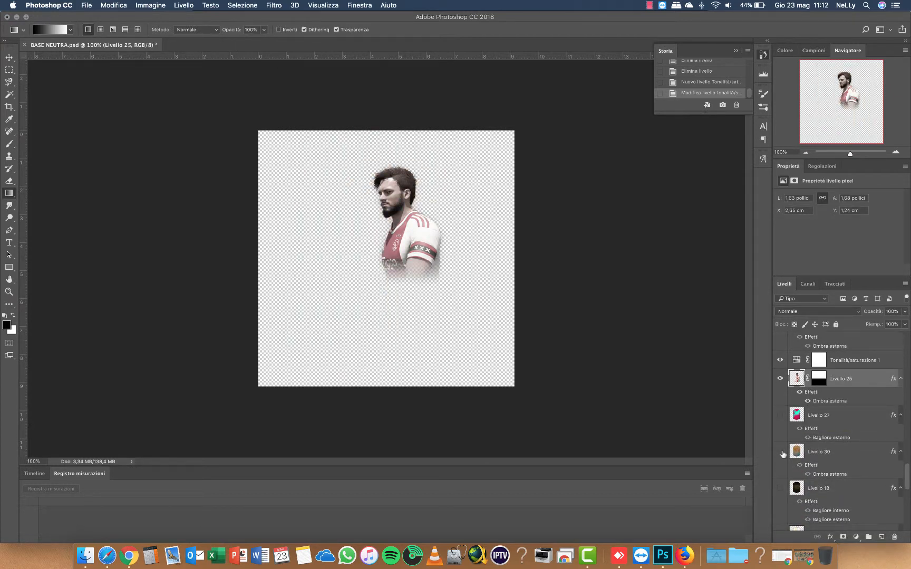
{"action": "left_click", "coordinate": [780, 452]}
{"action": "left_click", "coordinate": [780, 360]}
{"action": "left_click", "coordinate": [780, 361]}
{"action": "left_click", "coordinate": [781, 452]}
Step: Delete the layer mask of the Tonalità/saturazione 1 adjustment layer
{"action": "left_click", "coordinate": [883, 364]}
{"action": "left_click", "coordinate": [871, 380], "text": "shift"}
{"action": "left_click", "coordinate": [887, 365]}
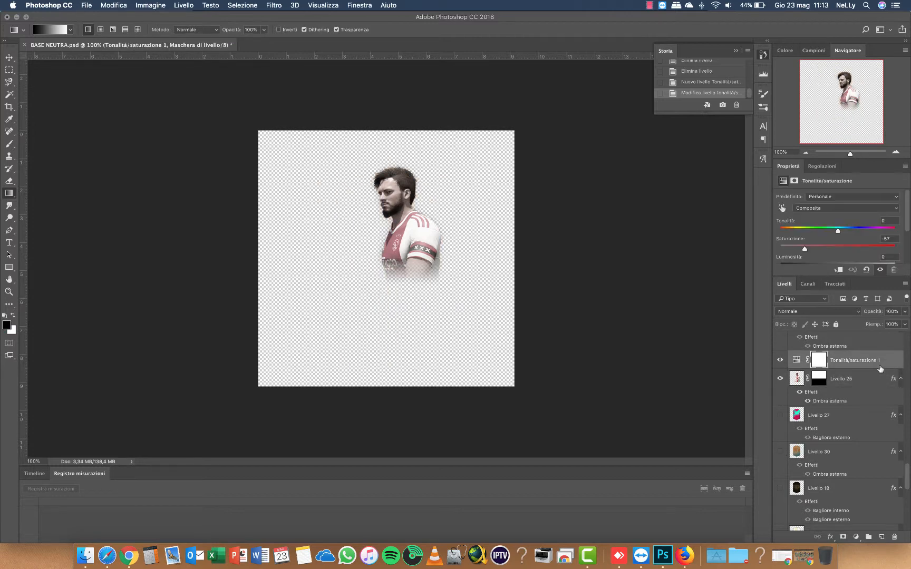
{"action": "left_click", "coordinate": [887, 376]}
{"action": "left_click", "coordinate": [889, 365]}
{"action": "left_click", "coordinate": [820, 364]}
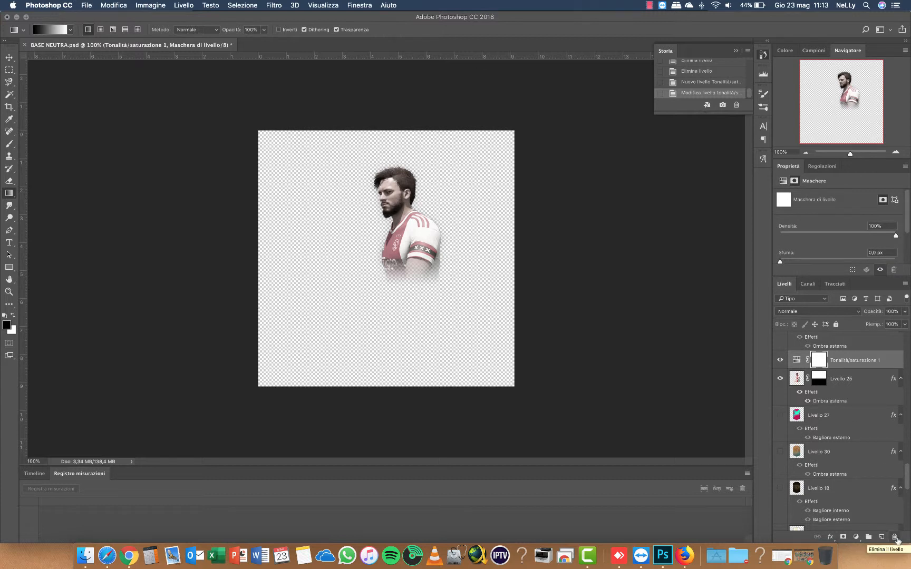
{"action": "left_click", "coordinate": [895, 537]}
{"action": "key", "text": "Return"}
Step: Compare the player and card background with the Hue/Saturation adjustment switched on and off
{"action": "left_click", "coordinate": [780, 452]}
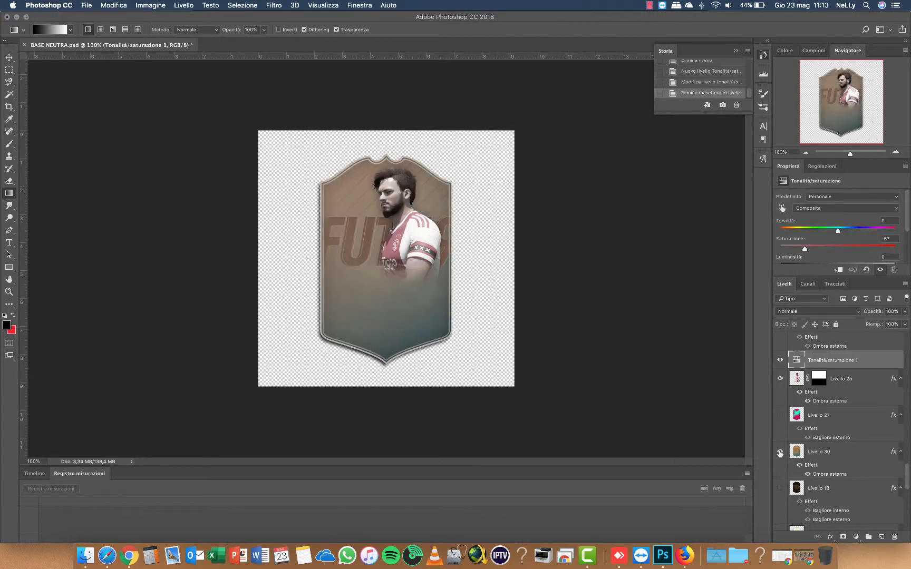
{"action": "left_click", "coordinate": [780, 360]}
{"action": "left_click", "coordinate": [780, 360]}
{"action": "scroll", "coordinate": [811, 405], "scroll_direction": "down", "scroll_amount": 1}
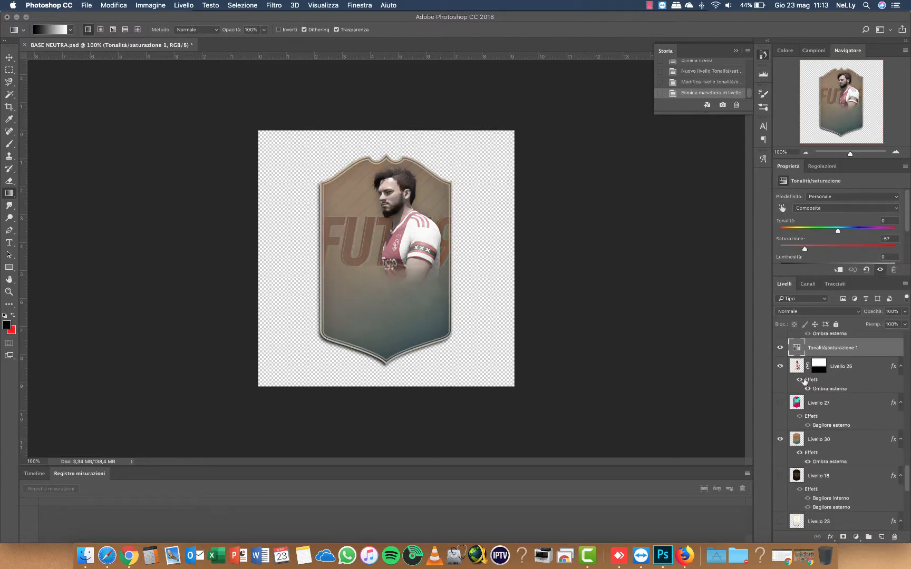
{"action": "left_click", "coordinate": [780, 441]}
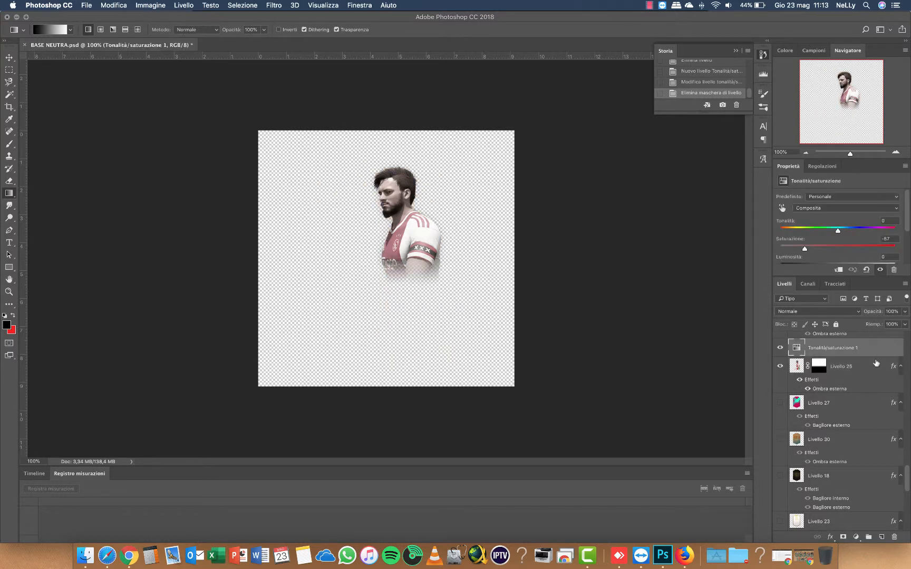
Step: Merge the Tonalità/saturazione 1 adjustment with the Livello 25 player and show the Livello 30 card background
{"action": "left_click", "coordinate": [870, 367], "text": "shift"}
{"action": "right_click", "coordinate": [870, 367]}
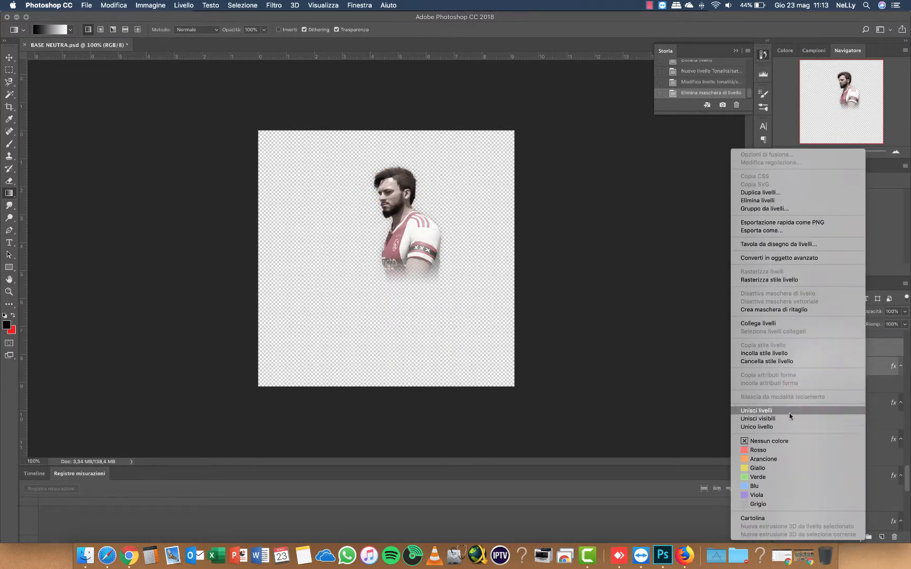
{"action": "left_click", "coordinate": [733, 415]}
{"action": "left_click", "coordinate": [781, 404]}
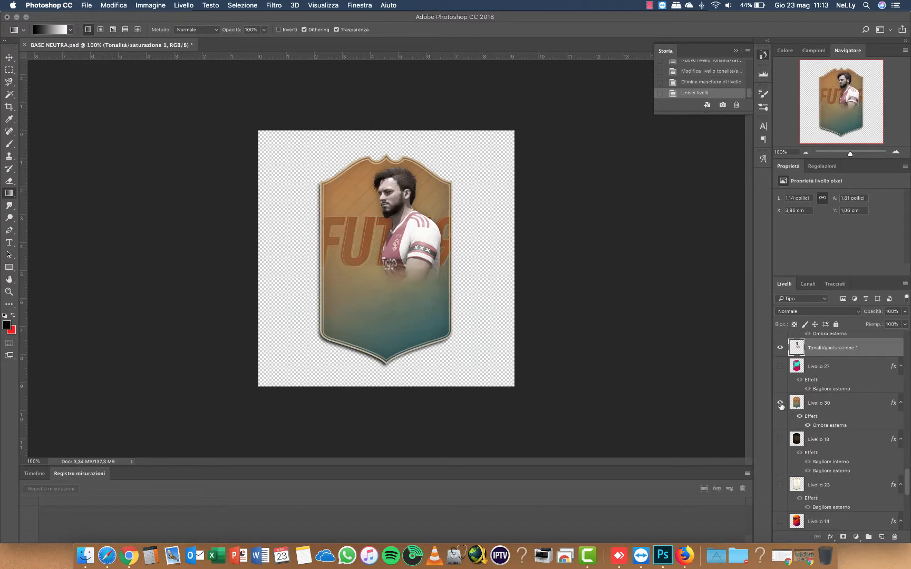
Step: Show the text layers for the NELLY name, the CDC position, the 95 rating and the stats
{"action": "scroll", "coordinate": [807, 417], "scroll_direction": "up", "scroll_amount": 1}
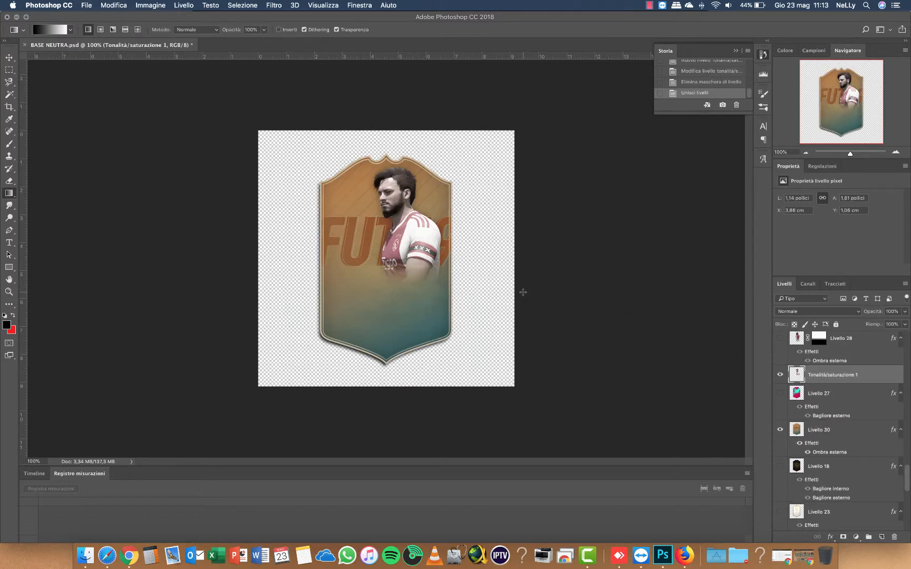
{"action": "scroll", "coordinate": [789, 393], "scroll_direction": "up", "scroll_amount": 15}
{"action": "left_click", "coordinate": [781, 342]}
{"action": "left_click", "coordinate": [780, 414]}
{"action": "left_click", "coordinate": [781, 487]}
{"action": "scroll", "coordinate": [782, 429], "scroll_direction": "down", "scroll_amount": 3}
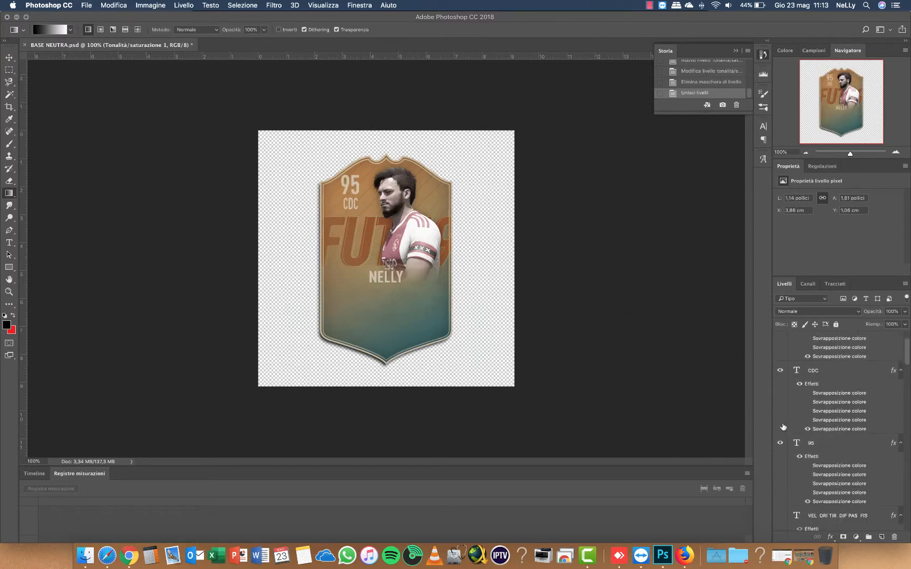
{"action": "left_click", "coordinate": [780, 473]}
Step: Show the divider lines around the flag, the Italian flag and the Logo Tuscanya club badge
{"action": "scroll", "coordinate": [780, 464], "scroll_direction": "down", "scroll_amount": 5}
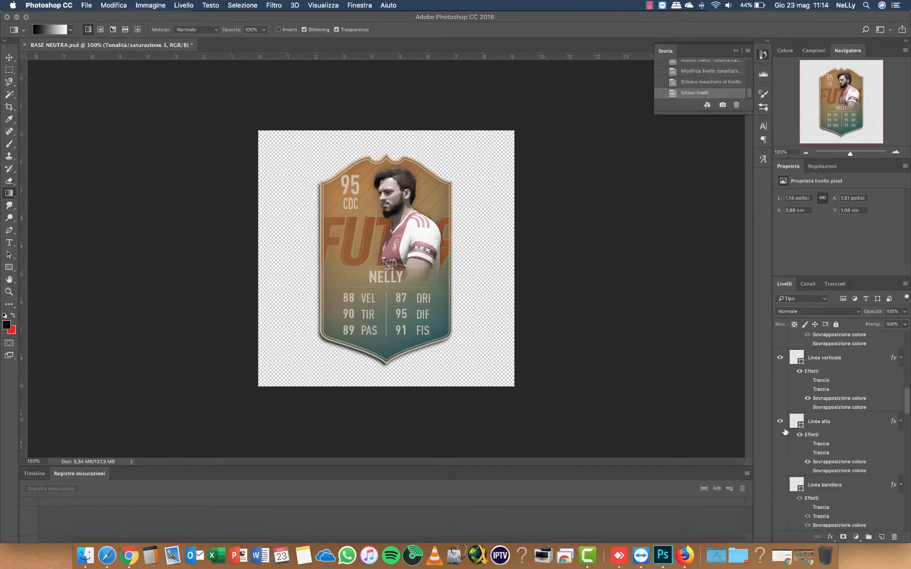
{"action": "left_click", "coordinate": [781, 409]}
{"action": "left_click", "coordinate": [781, 474]}
{"action": "scroll", "coordinate": [781, 473], "scroll_direction": "down", "scroll_amount": 3}
{"action": "left_click", "coordinate": [781, 412]}
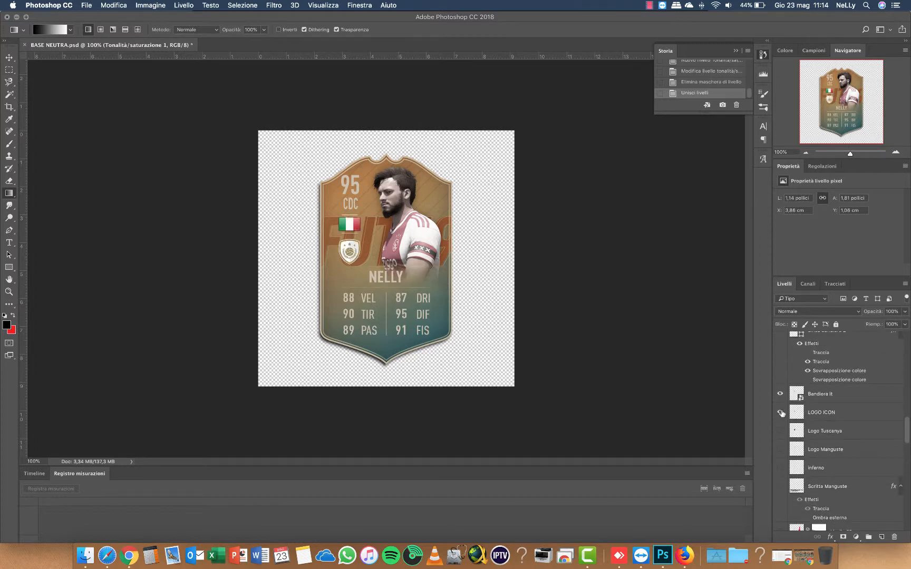
{"action": "left_click", "coordinate": [781, 431]}
Step: Check the Flashback reference cards in Chrome, and show the Linea bassa divider below the stats
{"action": "left_click", "coordinate": [804, 556]}
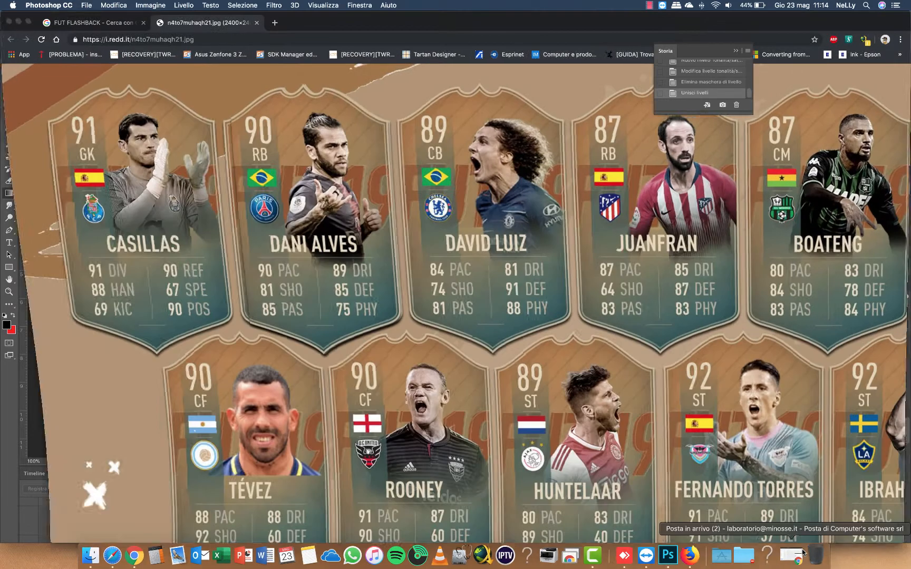
{"action": "left_click", "coordinate": [19, 22]}
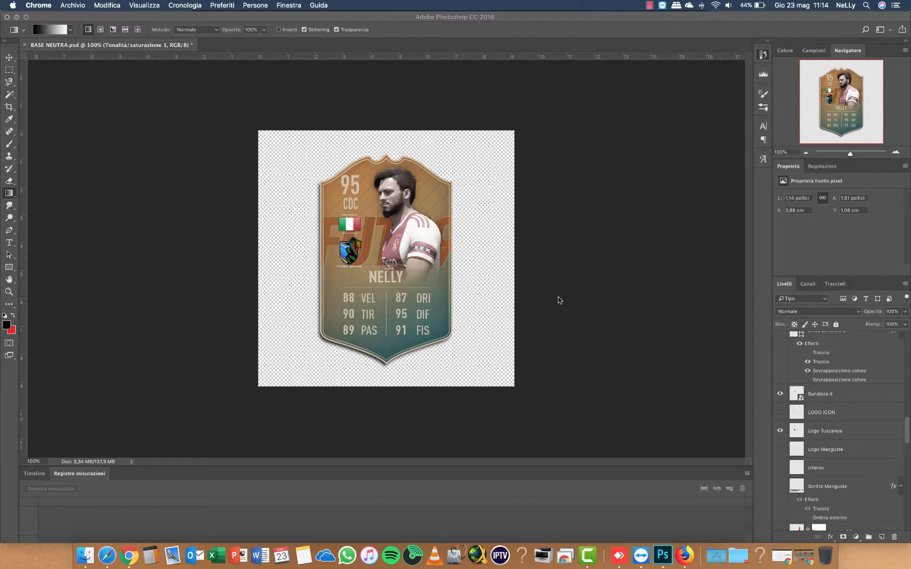
{"action": "scroll", "coordinate": [789, 398], "scroll_direction": "up", "scroll_amount": 10}
{"action": "left_click", "coordinate": [781, 373]}
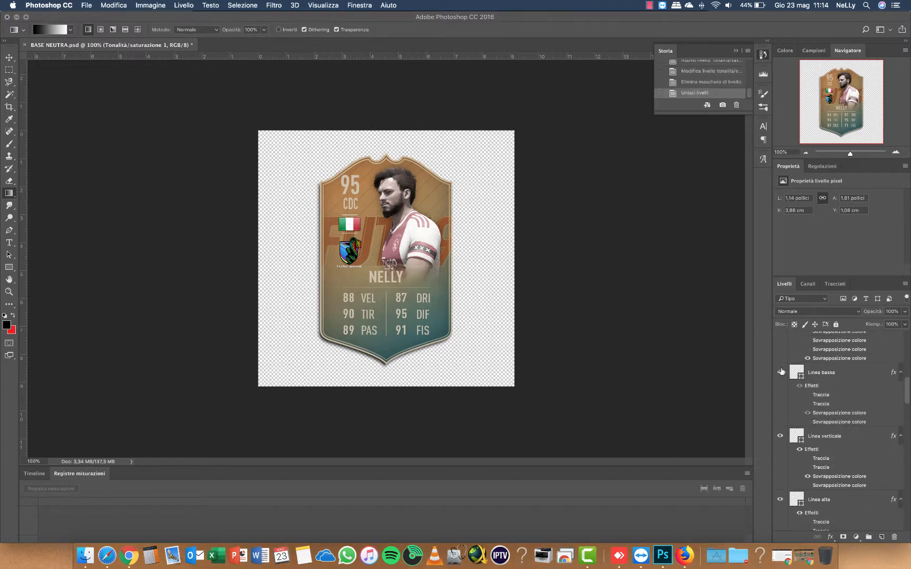
Step: Recheck the reference cards in Chrome, and show the Livello 15 vertical strip behind the rating, flag and badge
{"action": "scroll", "coordinate": [795, 397], "scroll_direction": "down", "scroll_amount": 4}
{"action": "scroll", "coordinate": [797, 395], "scroll_direction": "down", "scroll_amount": 5}
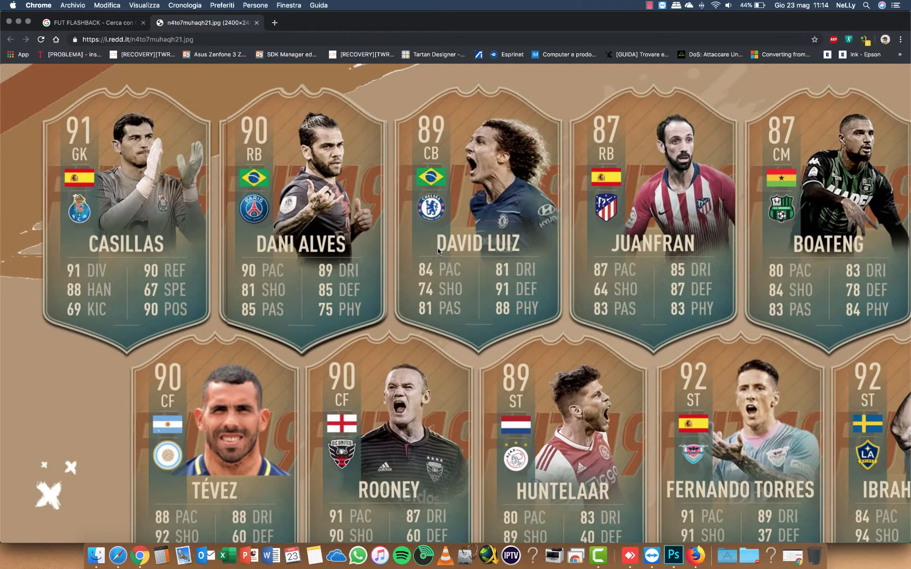
{"action": "left_click", "coordinate": [18, 22]}
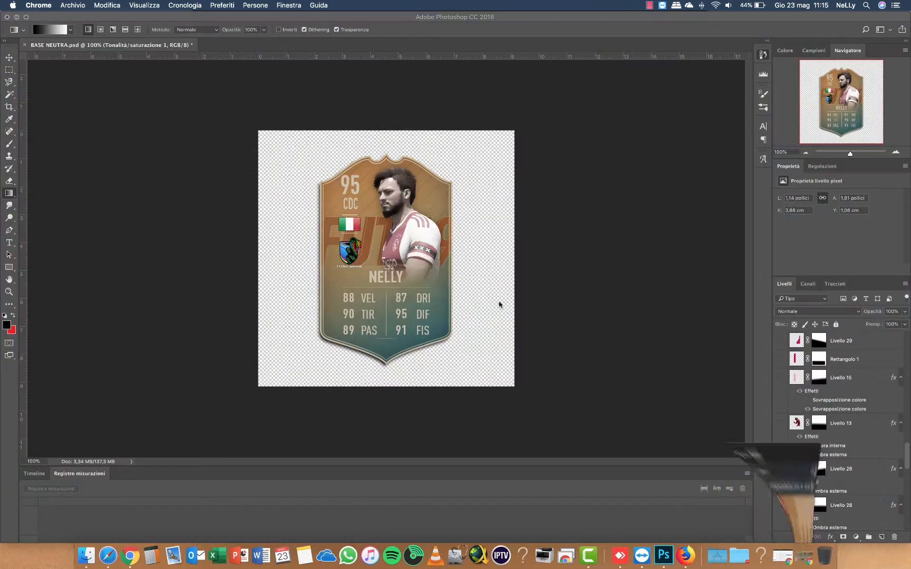
{"action": "scroll", "coordinate": [840, 418], "scroll_direction": "down", "scroll_amount": 3}
{"action": "scroll", "coordinate": [840, 417], "scroll_direction": "down", "scroll_amount": 10}
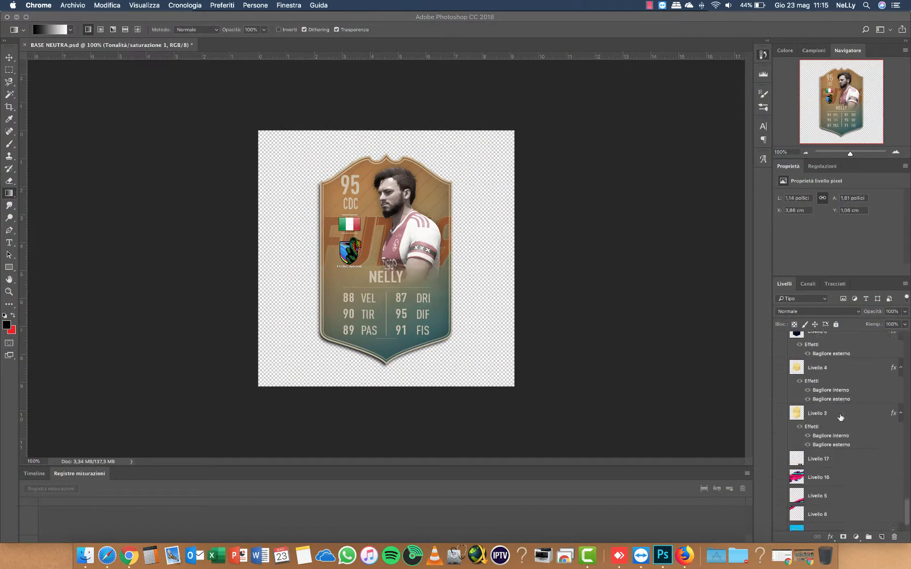
{"action": "left_click", "coordinate": [781, 402]}
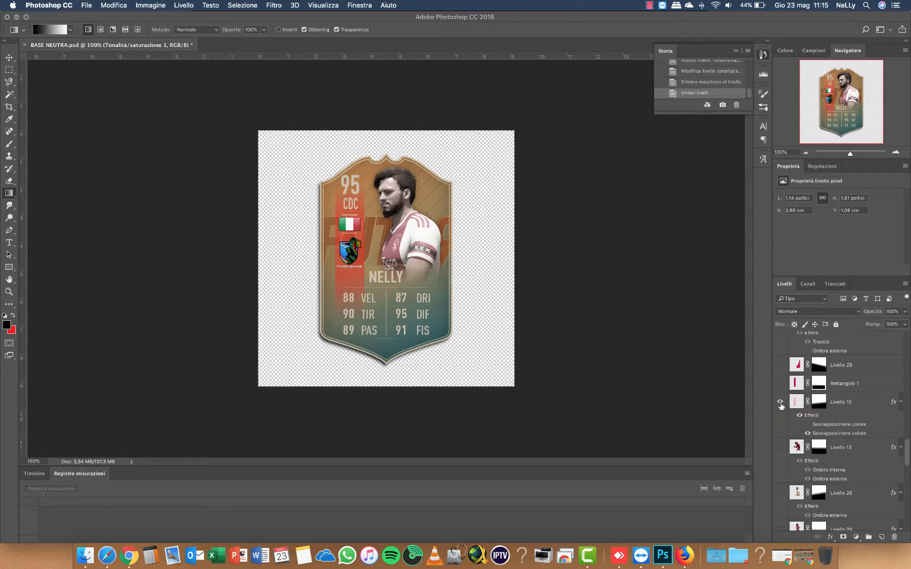
Step: Turn off the red colour overlay on the Livello 15 vertical strip
{"action": "left_click", "coordinate": [794, 404]}
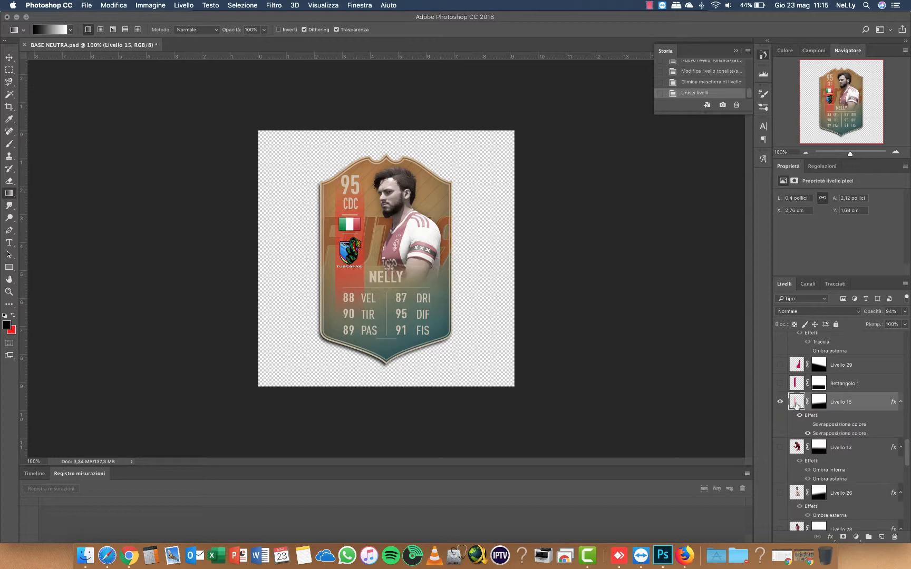
{"action": "left_click", "coordinate": [807, 424]}
{"action": "left_click", "coordinate": [807, 424]}
{"action": "left_click", "coordinate": [807, 433]}
{"action": "left_click", "coordinate": [807, 433]}
{"action": "left_click", "coordinate": [807, 433]}
Step: Add and enable another Color Overlay effect in the layer style of the Livello 15 strip
{"action": "double_click", "coordinate": [797, 403]}
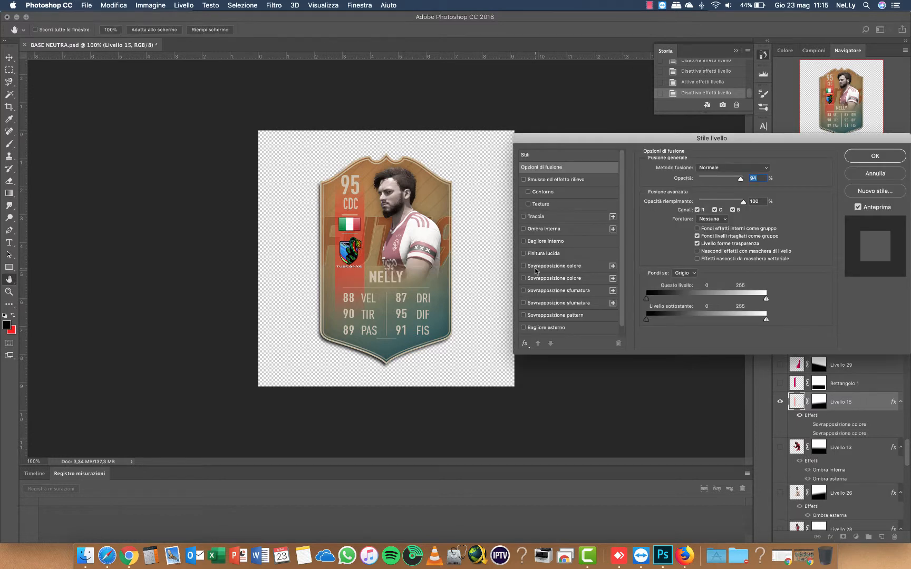
{"action": "left_click", "coordinate": [523, 267]}
{"action": "left_click", "coordinate": [523, 266]}
{"action": "left_click", "coordinate": [563, 279]}
{"action": "left_click", "coordinate": [523, 278]}
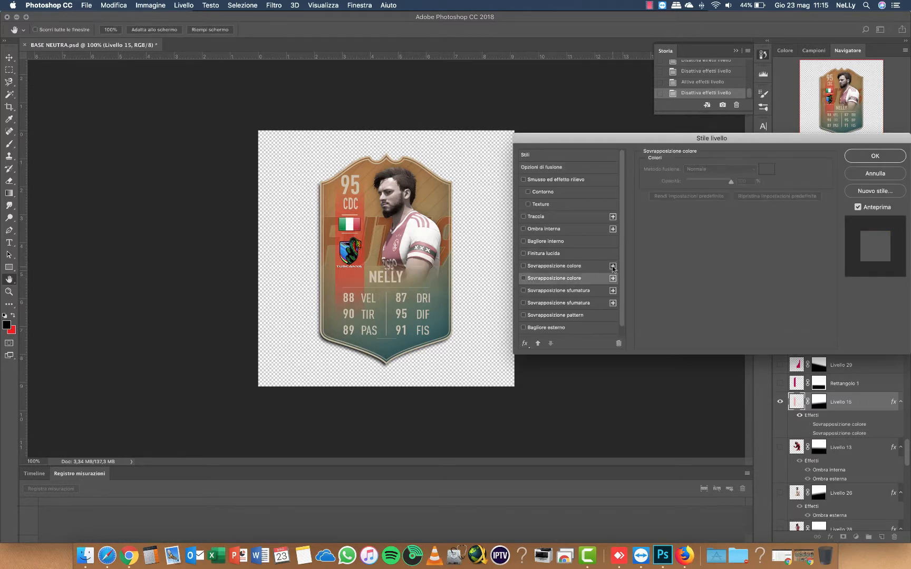
{"action": "left_click", "coordinate": [614, 267]}
{"action": "left_click", "coordinate": [524, 267]}
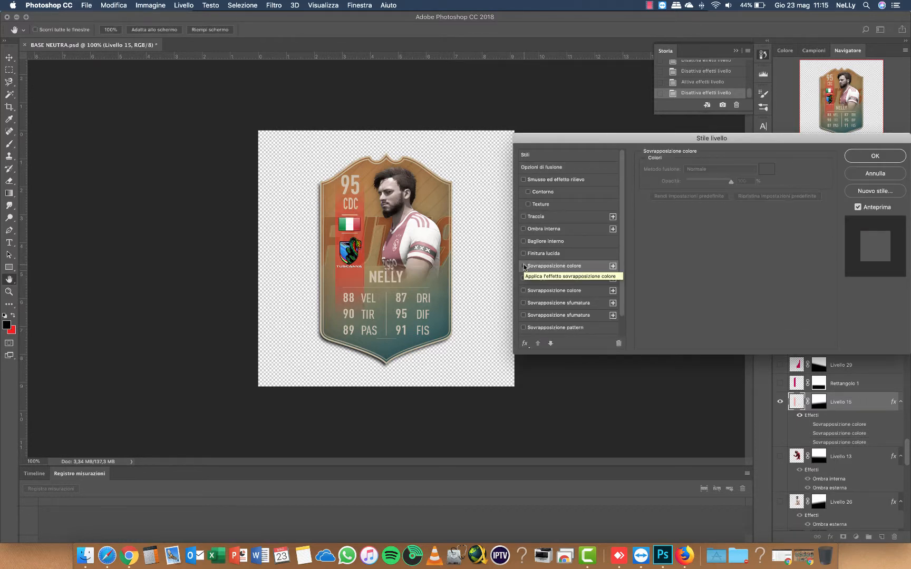
{"action": "left_click", "coordinate": [524, 266]}
Step: Set the strip's overlay colour to the dark teal sampled from the lower part of the card
{"action": "left_click", "coordinate": [767, 169]}
{"action": "left_click", "coordinate": [407, 345]}
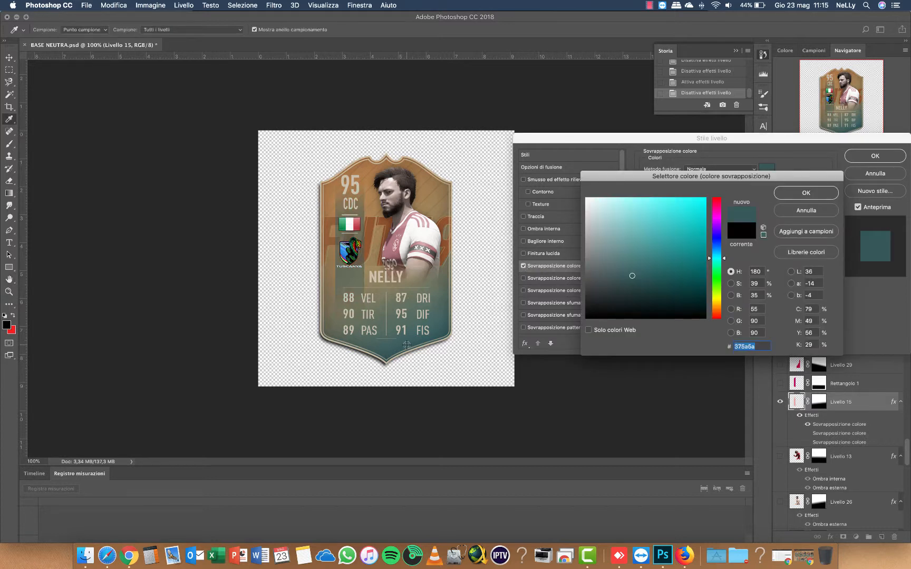
{"action": "left_click", "coordinate": [444, 334]}
{"action": "left_click", "coordinate": [398, 349]}
{"action": "left_click", "coordinate": [401, 345]}
{"action": "left_click", "coordinate": [805, 193]}
Step: Compare the strip with the Flashback reference cards in Chrome, and apply its new colour overlay in Photoshop
{"action": "left_click", "coordinate": [804, 556]}
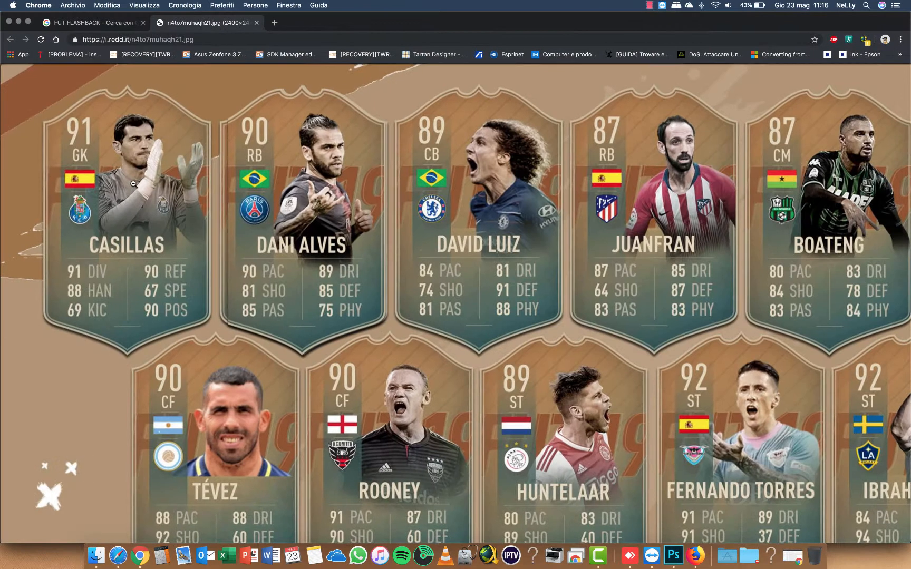
{"action": "left_click", "coordinate": [18, 22]}
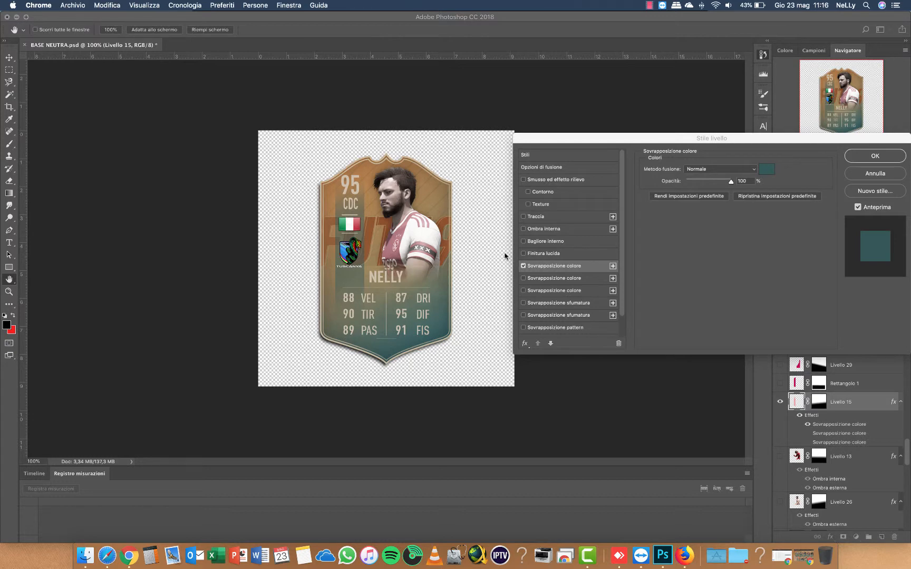
{"action": "left_click", "coordinate": [888, 160]}
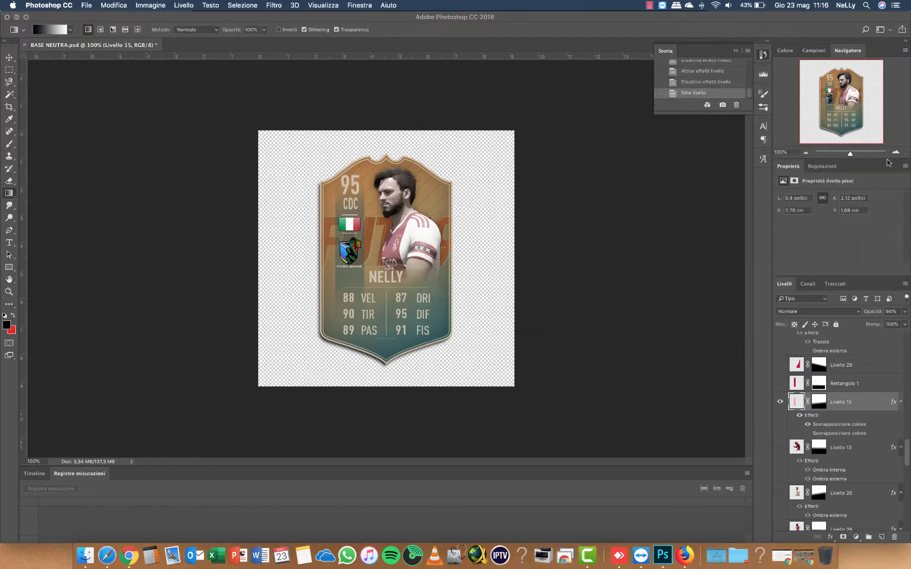
{"action": "left_click", "coordinate": [649, 6]}
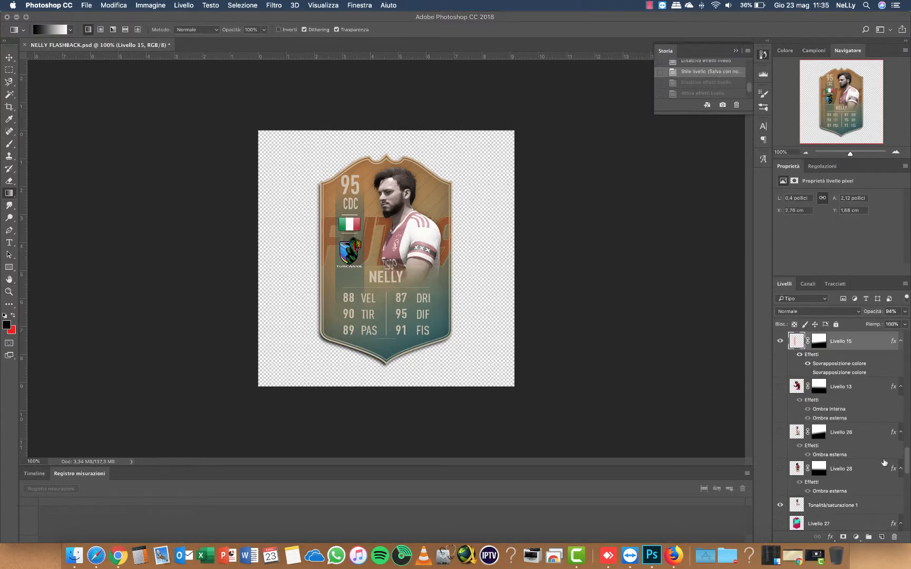
Step: Hide every layer of NELLY FLASHBACK.psd, including the blue Livello 7 background
{"action": "scroll", "coordinate": [884, 462], "scroll_direction": "down", "scroll_amount": 8}
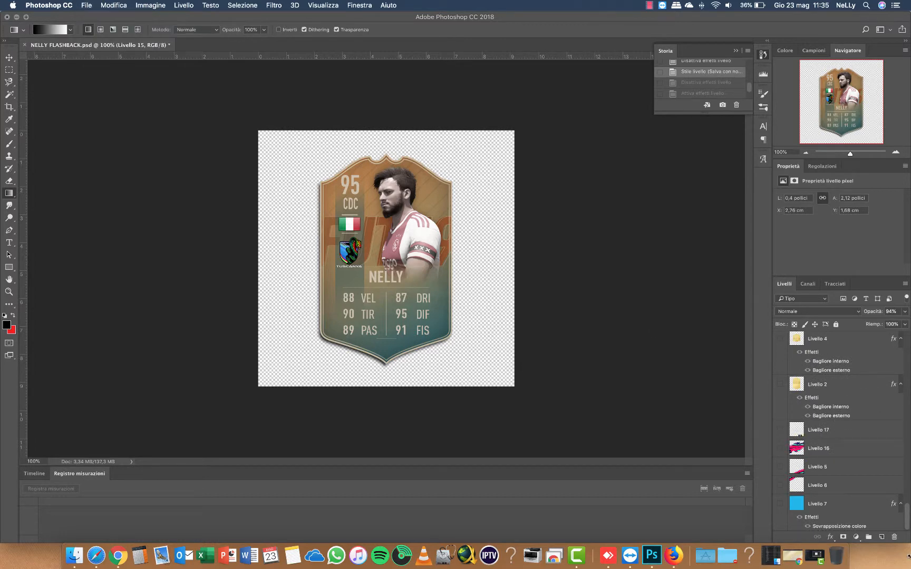
{"action": "left_click", "coordinate": [818, 505]}
{"action": "left_click", "coordinate": [780, 504]}
{"action": "right_click", "coordinate": [779, 504]}
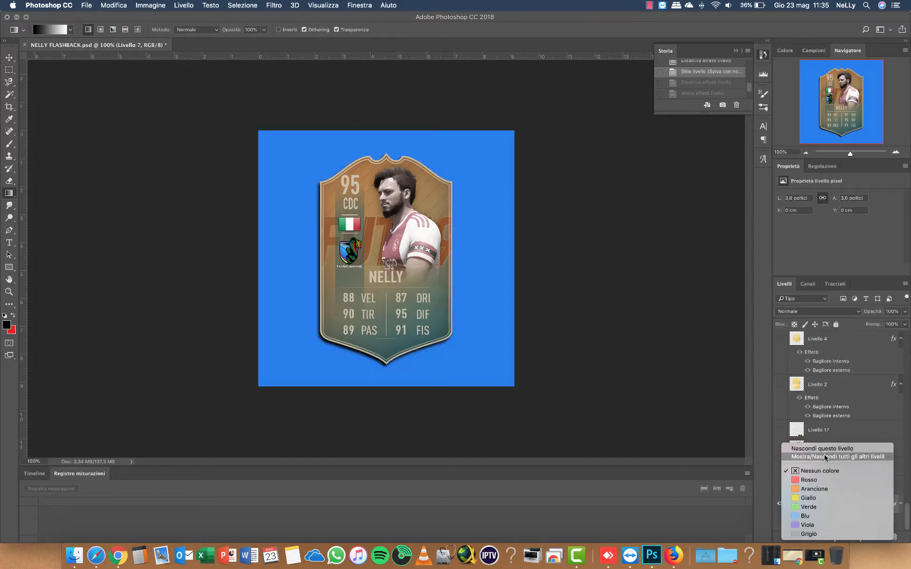
{"action": "left_click", "coordinate": [824, 457]}
{"action": "left_click", "coordinate": [780, 504]}
Step: Open Paint-Icons.jpg from the Download folder
{"action": "left_click", "coordinate": [86, 5]}
{"action": "left_click", "coordinate": [96, 25]}
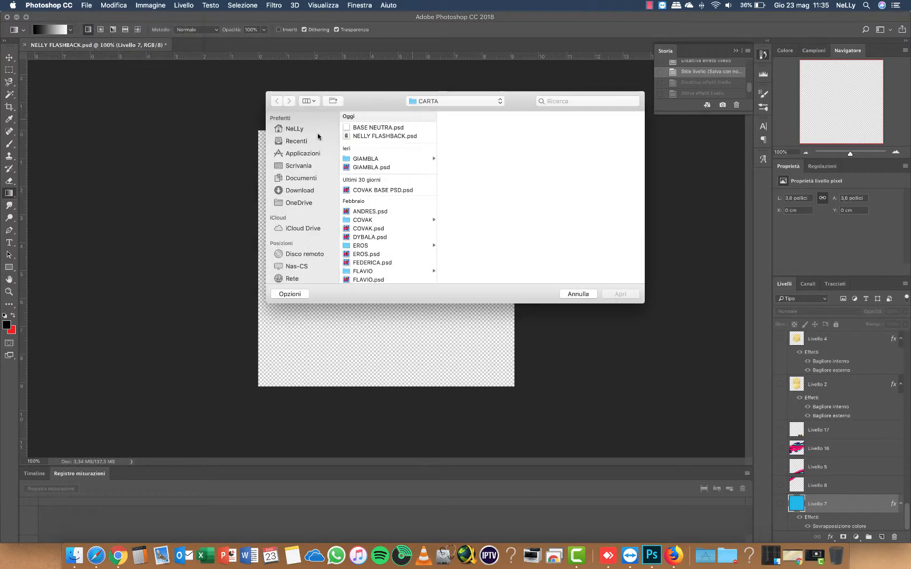
{"action": "left_click", "coordinate": [299, 190]}
{"action": "left_click", "coordinate": [373, 127]}
{"action": "left_click", "coordinate": [612, 295]}
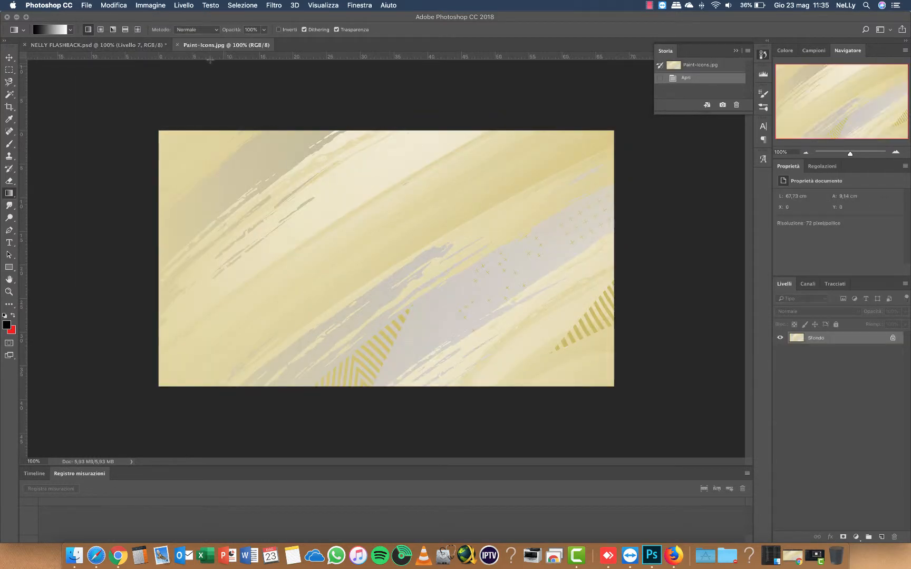
Step: Copy the Paint-Icons image into the NELLY FLASHBACK document and position it over the whole canvas
{"action": "mouse_move", "coordinate": [209, 46]}
{"action": "left_mouse_down"}
{"action": "mouse_move", "coordinate": [418, 128]}
{"action": "mouse_move", "coordinate": [528, 128]}
{"action": "left_mouse_up"}
{"action": "left_click", "coordinate": [6, 57]}
{"action": "left_click_drag", "start_coordinate": [526, 223], "coordinate": [330, 216]}
{"action": "left_click_drag", "start_coordinate": [472, 261], "coordinate": [345, 261]}
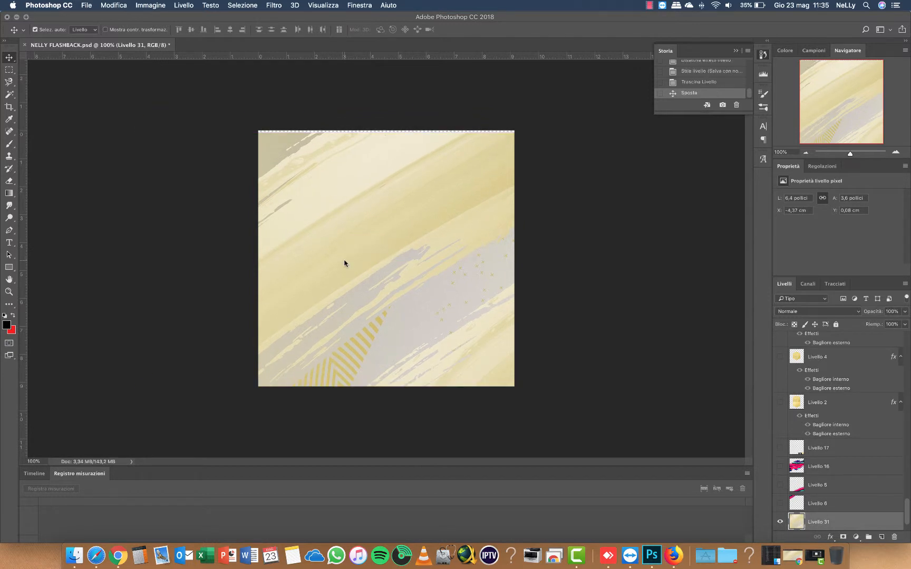
Step: Free-transform the pasted background to make it narrower and shift it so it still covers the canvas
{"action": "key", "text": "ctrl+t"}
{"action": "left_click_drag", "start_coordinate": [136, 132], "coordinate": [185, 130]}
{"action": "left_click_drag", "start_coordinate": [591, 130], "coordinate": [514, 132]}
{"action": "left_click_drag", "start_coordinate": [186, 259], "coordinate": [146, 262]}
{"action": "key", "text": "Return"}
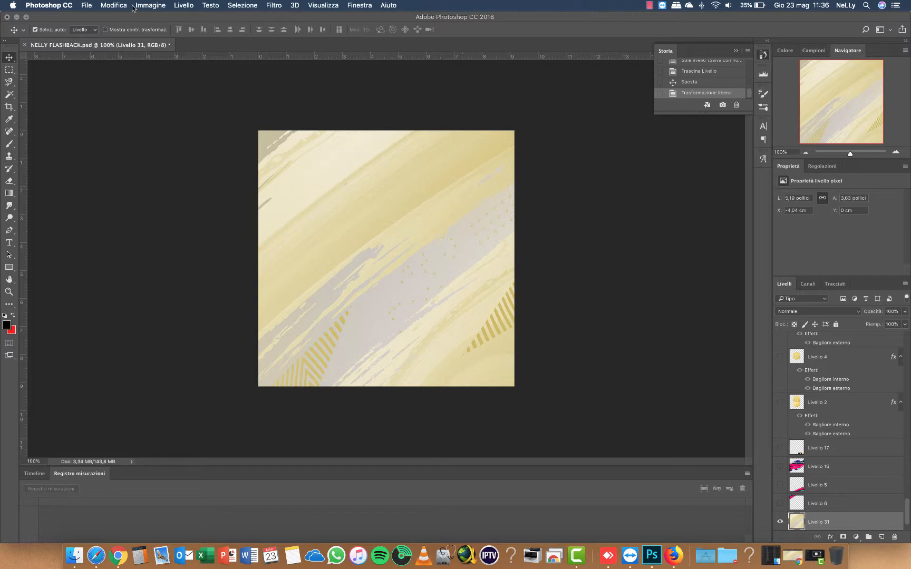
Step: Darken the Livello 31 background with a Brightness/Contrast adjustment
{"action": "left_click", "coordinate": [150, 5]}
{"action": "mouse_move", "coordinate": [170, 21]}
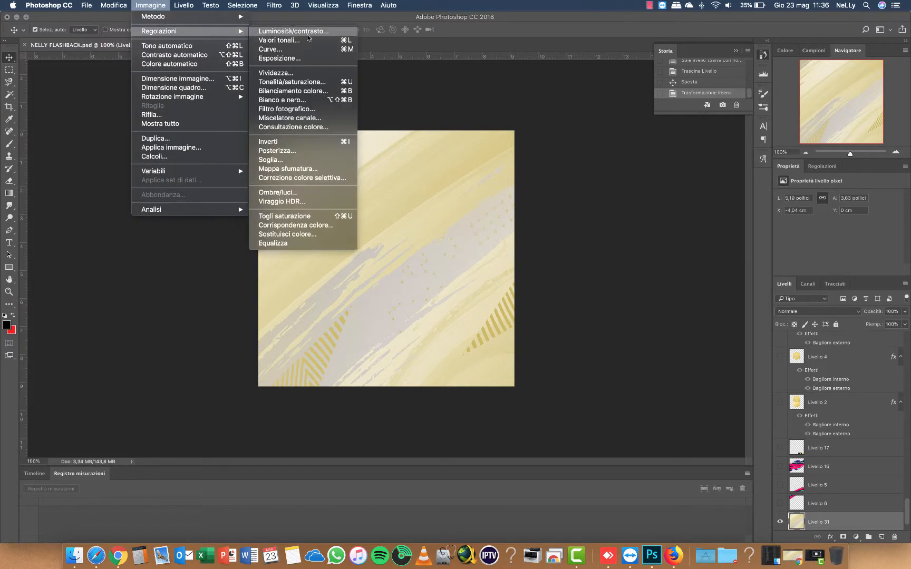
{"action": "left_click", "coordinate": [280, 30]}
{"action": "left_click_drag", "start_coordinate": [692, 189], "coordinate": [695, 218]}
{"action": "left_click", "coordinate": [784, 184]}
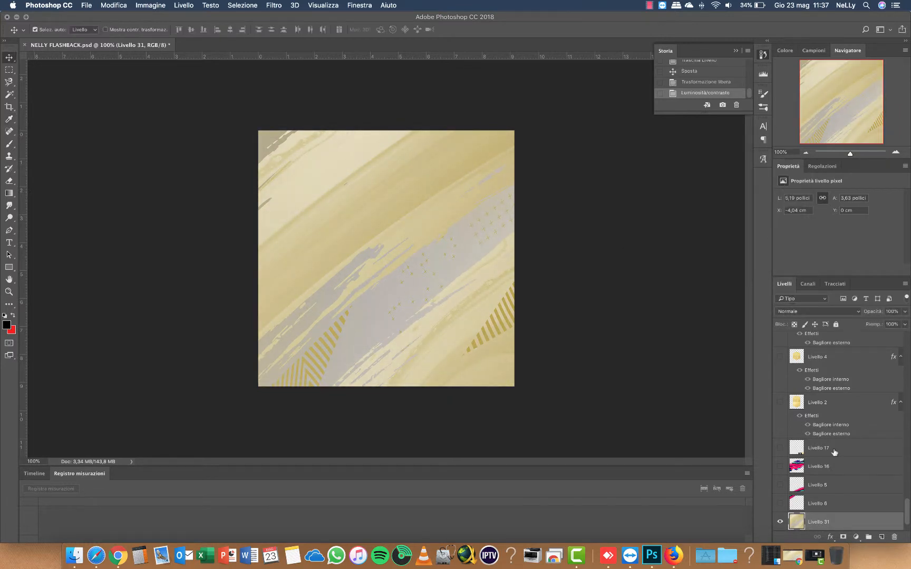
Step: Apply a Photo Filter with a custom warm colour and increased density to the Livello 31 background
{"action": "left_click", "coordinate": [142, 6]}
{"action": "mouse_move", "coordinate": [219, 32]}
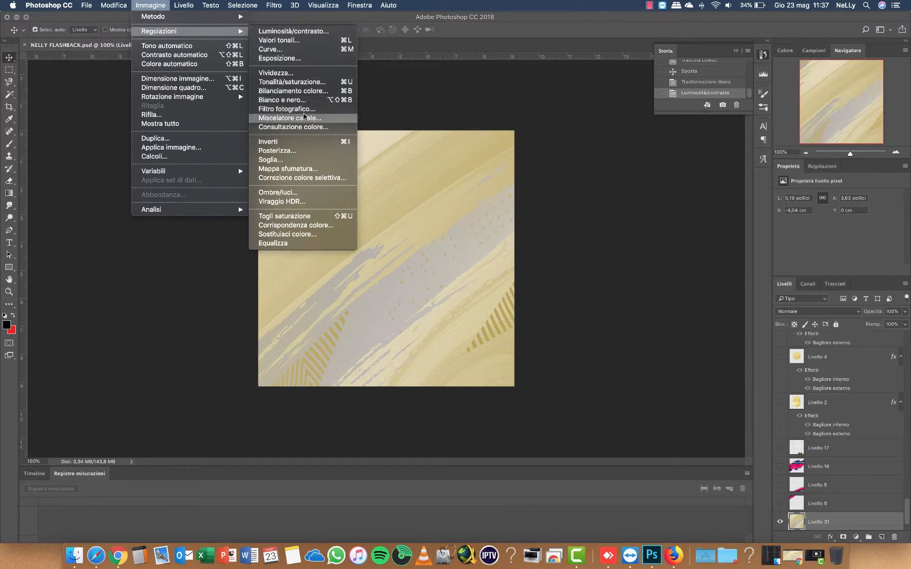
{"action": "left_click", "coordinate": [287, 108]}
{"action": "left_click", "coordinate": [546, 193]}
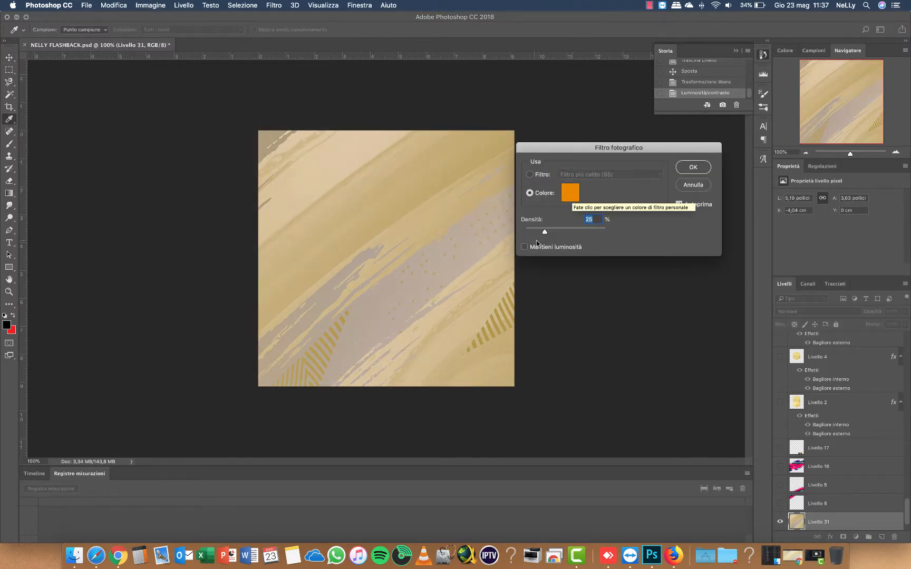
{"action": "mouse_move", "coordinate": [544, 232]}
{"action": "left_mouse_down"}
{"action": "mouse_move", "coordinate": [586, 233]}
{"action": "mouse_move", "coordinate": [555, 234]}
{"action": "left_mouse_up"}
{"action": "left_click", "coordinate": [572, 200]}
{"action": "left_click_drag", "start_coordinate": [716, 206], "coordinate": [717, 308]}
{"action": "mouse_move", "coordinate": [699, 257]}
{"action": "left_mouse_down"}
{"action": "mouse_move", "coordinate": [685, 234]}
{"action": "mouse_move", "coordinate": [689, 242]}
{"action": "mouse_move", "coordinate": [702, 218]}
{"action": "mouse_move", "coordinate": [699, 246]}
{"action": "mouse_move", "coordinate": [690, 219]}
{"action": "mouse_move", "coordinate": [660, 210]}
{"action": "mouse_move", "coordinate": [697, 211]}
{"action": "left_mouse_up"}
{"action": "key", "text": "Return"}
{"action": "left_click", "coordinate": [692, 167]}
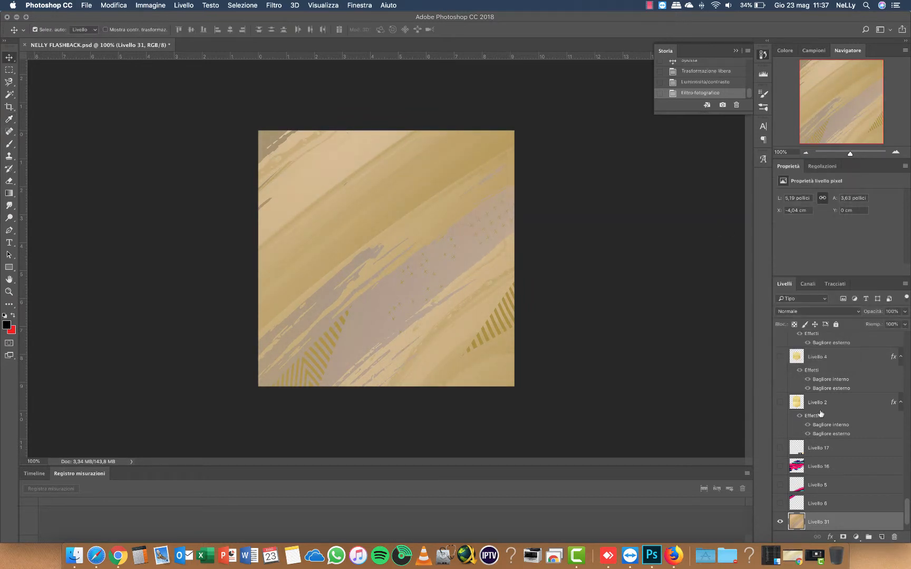
Step: Show the FIFA 19 logo on Livello 17 and the Flashback card base on Livello 30
{"action": "left_click", "coordinate": [780, 448]}
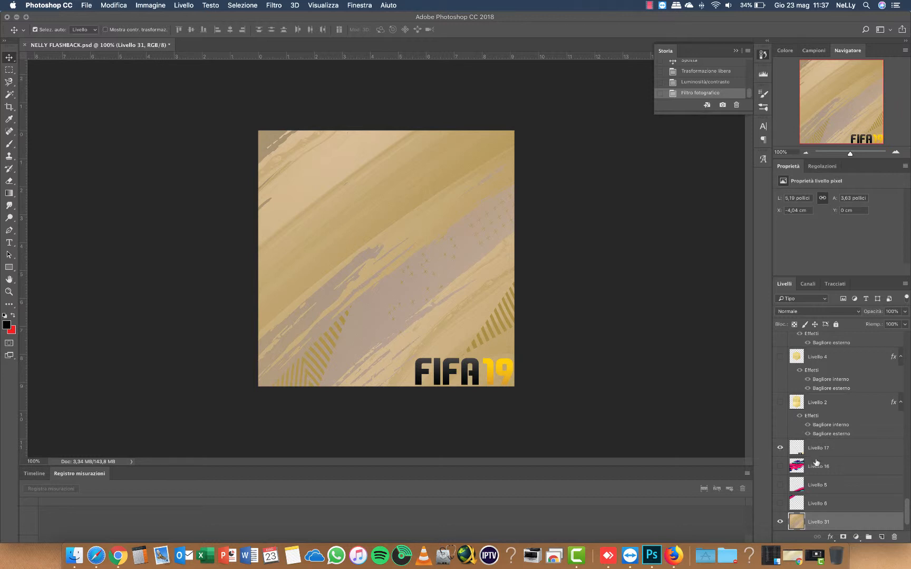
{"action": "scroll", "coordinate": [816, 463], "scroll_direction": "up", "scroll_amount": 2}
{"action": "scroll", "coordinate": [820, 455], "scroll_direction": "up", "scroll_amount": 2}
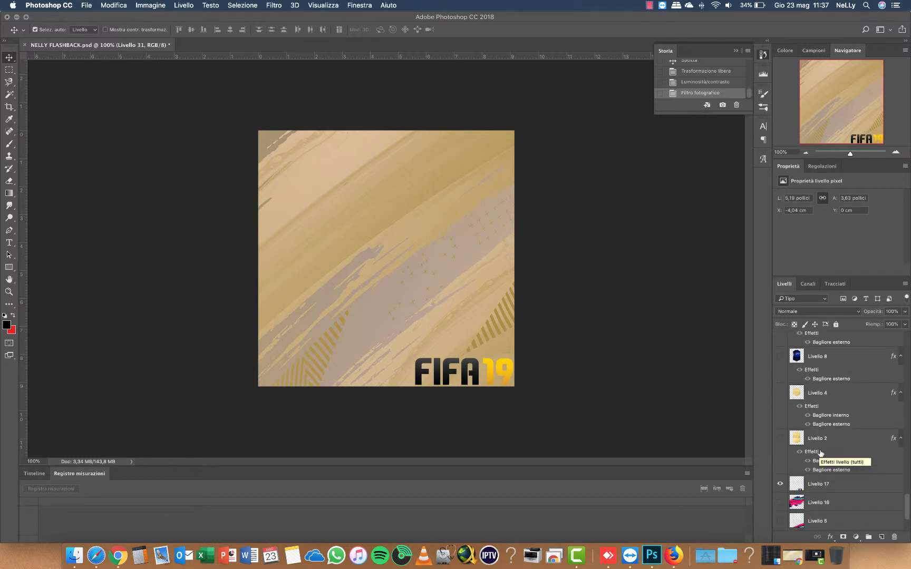
{"action": "scroll", "coordinate": [819, 448], "scroll_direction": "up", "scroll_amount": 5}
{"action": "left_click", "coordinate": [781, 419]}
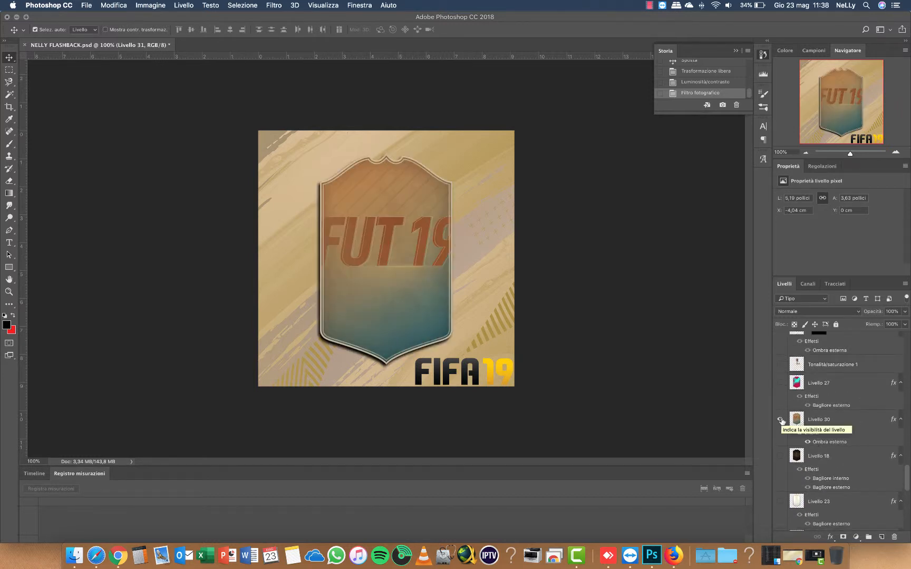
Step: Turn off the drop shadow of the Livello 30 card base and enable an Outer Glow
{"action": "left_click", "coordinate": [808, 442]}
{"action": "double_click", "coordinate": [841, 423]}
{"action": "scroll", "coordinate": [601, 292], "scroll_direction": "down", "scroll_amount": 3}
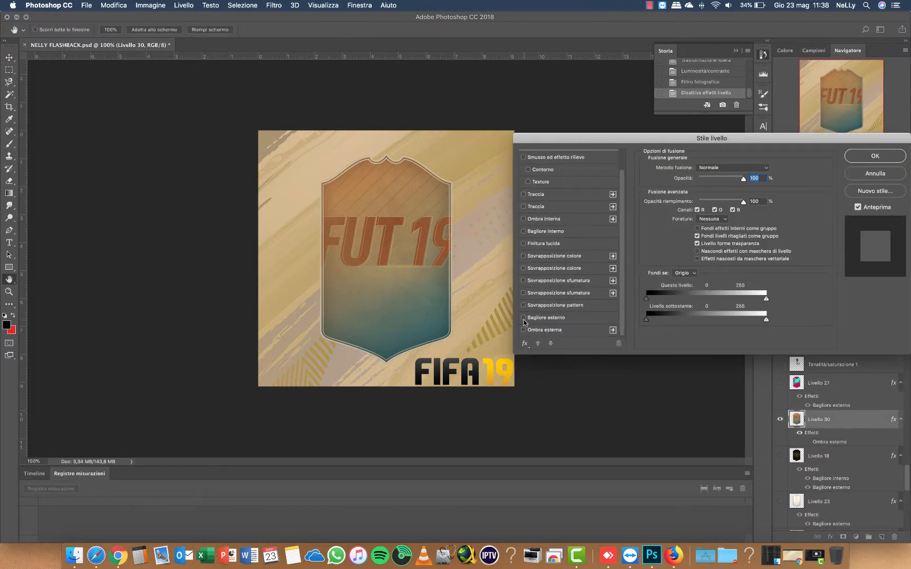
{"action": "left_click", "coordinate": [568, 319]}
Step: Set the outer glow colour to the orange-brown sampled from the upper part of the card
{"action": "left_click", "coordinate": [669, 202]}
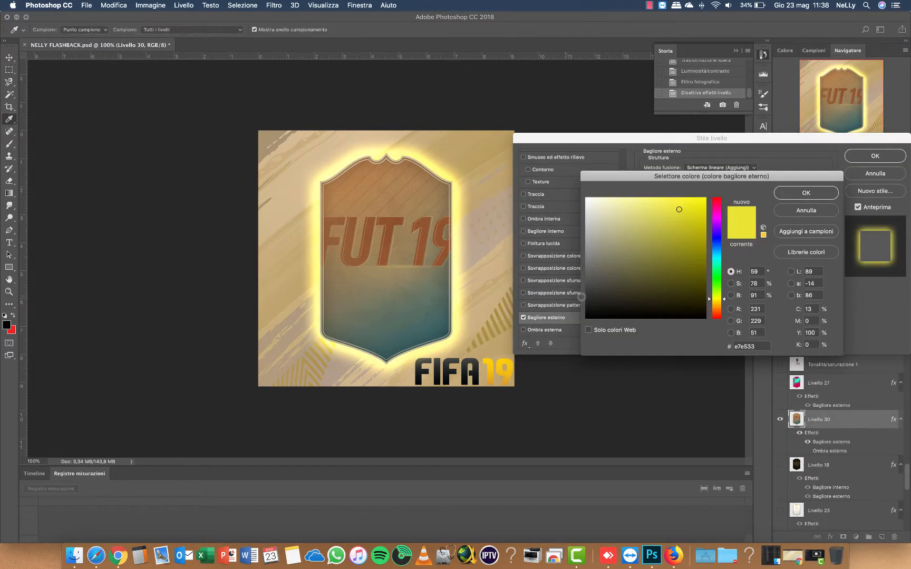
{"action": "left_click", "coordinate": [425, 258]}
{"action": "left_click", "coordinate": [432, 309]}
{"action": "left_click", "coordinate": [389, 187]}
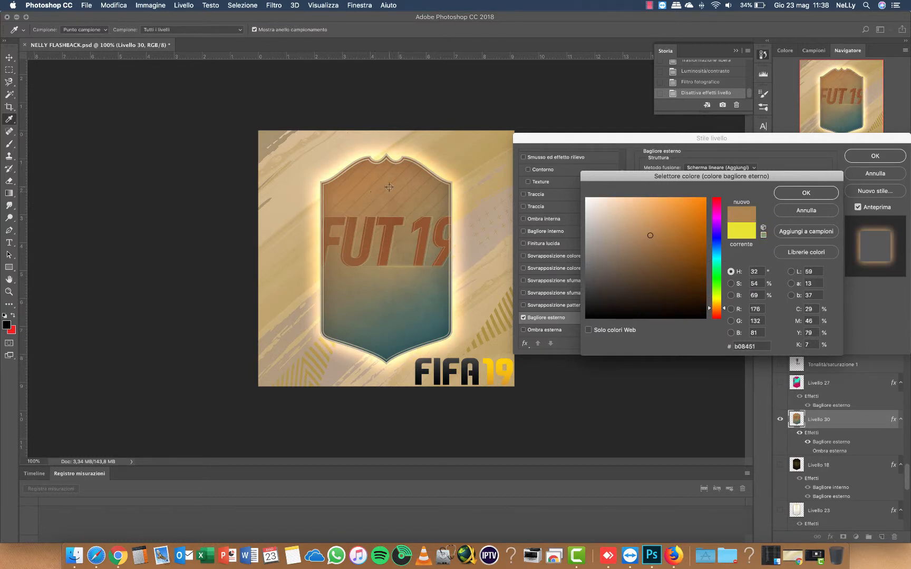
{"action": "left_click", "coordinate": [395, 224]}
{"action": "left_click", "coordinate": [409, 192]}
{"action": "left_click", "coordinate": [465, 164]}
{"action": "left_click", "coordinate": [483, 230]}
{"action": "left_click", "coordinate": [493, 282]}
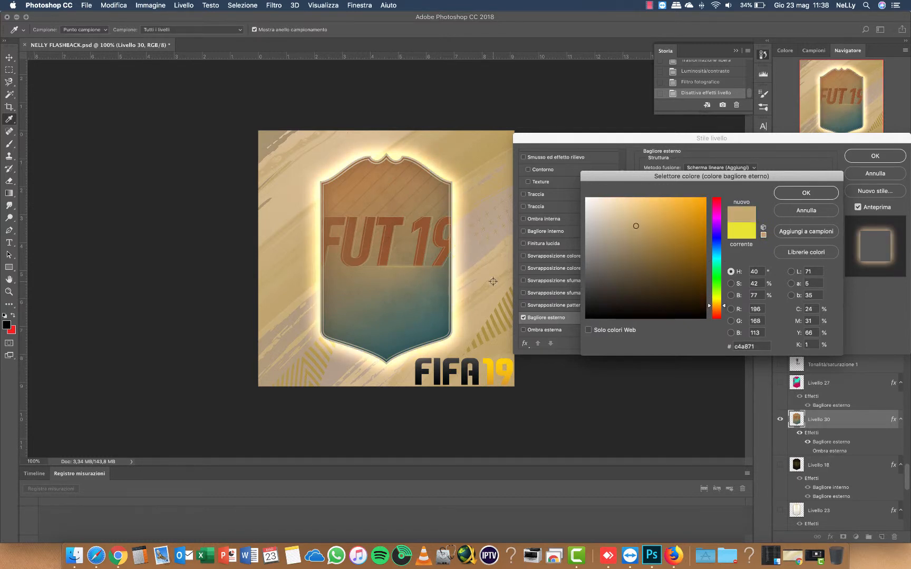
{"action": "left_click", "coordinate": [434, 278]}
{"action": "left_click", "coordinate": [428, 212]}
{"action": "left_click", "coordinate": [428, 203]}
{"action": "left_click", "coordinate": [792, 195]}
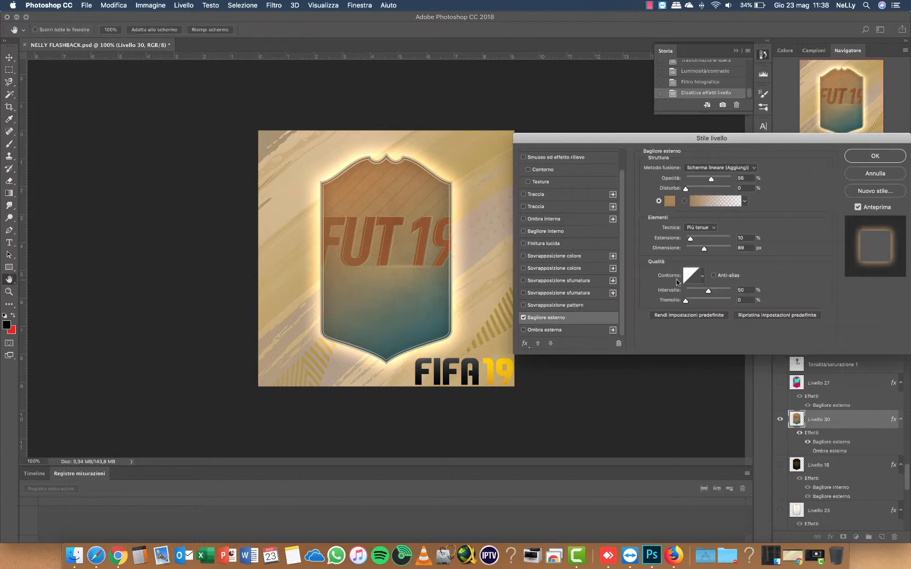
Step: Set the outer glow to 41% opacity, 15% spread and 144 px size, and apply the layer style
{"action": "left_click_drag", "start_coordinate": [711, 181], "coordinate": [705, 181]}
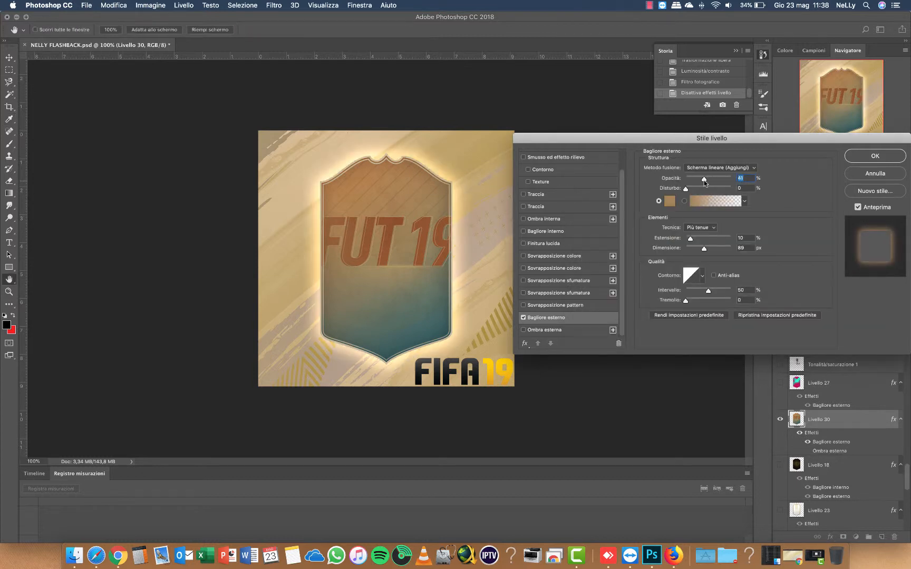
{"action": "left_click_drag", "start_coordinate": [690, 239], "coordinate": [710, 249]}
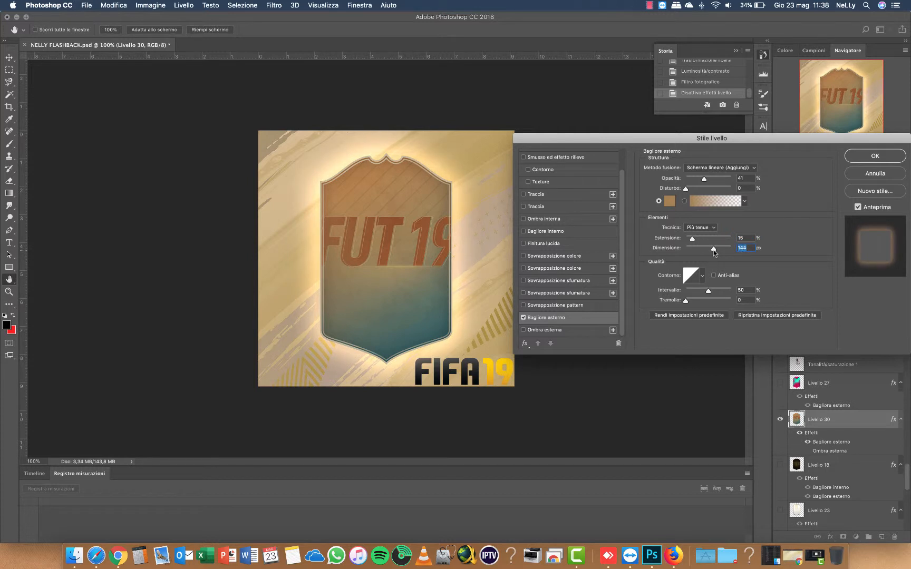
{"action": "left_click", "coordinate": [876, 156]}
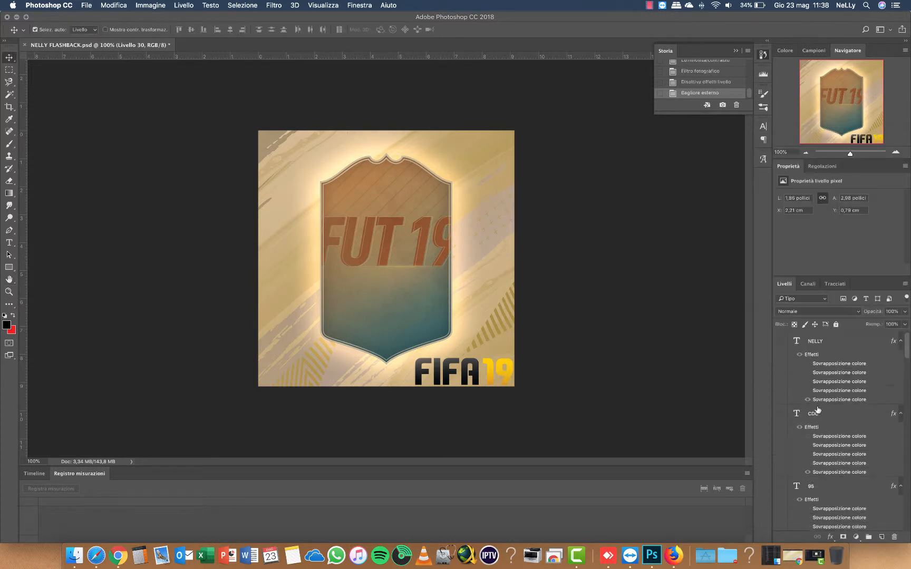
Step: Show the text layers for the name, the CDC position, the 95 rating, the stat labels and the stat values
{"action": "left_click", "coordinate": [780, 415]}
{"action": "scroll", "coordinate": [781, 417], "scroll_direction": "down", "scroll_amount": 3}
{"action": "left_click", "coordinate": [780, 423]}
{"action": "left_click", "coordinate": [781, 494]}
{"action": "scroll", "coordinate": [784, 469], "scroll_direction": "down", "scroll_amount": 3}
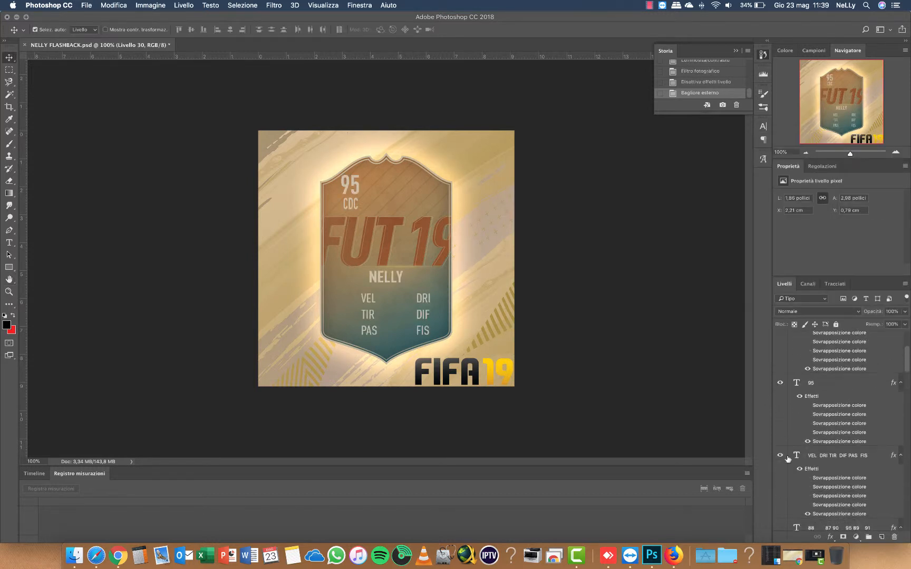
{"action": "left_click", "coordinate": [780, 514]}
Step: Show the Linea bassa, Linea verticale and Linea alta divider lines around the stats
{"action": "scroll", "coordinate": [791, 461], "scroll_direction": "down", "scroll_amount": 3}
{"action": "left_click", "coordinate": [781, 469]}
{"action": "scroll", "coordinate": [782, 454], "scroll_direction": "down", "scroll_amount": 3}
{"action": "left_click", "coordinate": [781, 424]}
{"action": "scroll", "coordinate": [784, 427], "scroll_direction": "down", "scroll_amount": 2}
{"action": "left_click", "coordinate": [781, 419]}
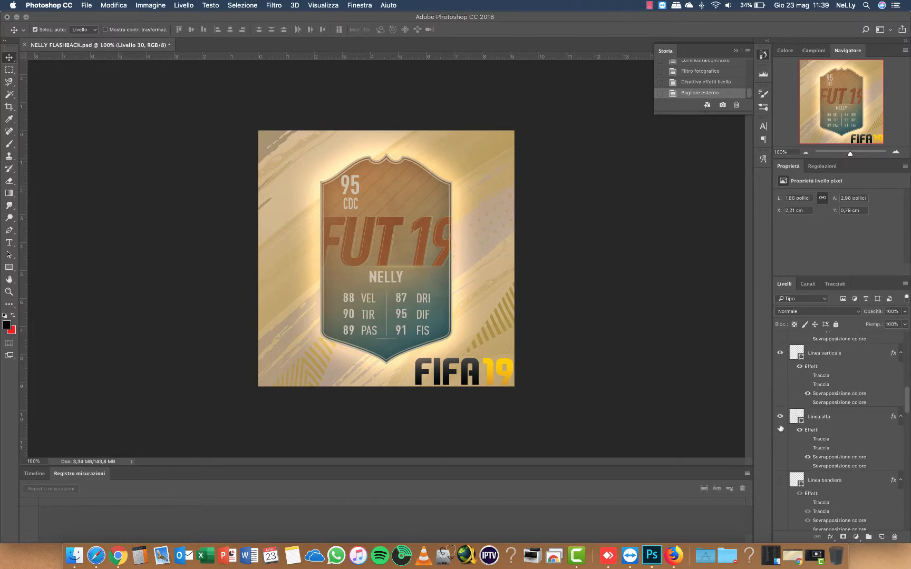
Step: Show both Linea bandiera lines, the Bandiera it flag and the Logo Tuscanya club badge
{"action": "left_click", "coordinate": [781, 482]}
{"action": "scroll", "coordinate": [784, 469], "scroll_direction": "down", "scroll_amount": 4}
{"action": "left_click", "coordinate": [780, 380]}
{"action": "left_click", "coordinate": [780, 444]}
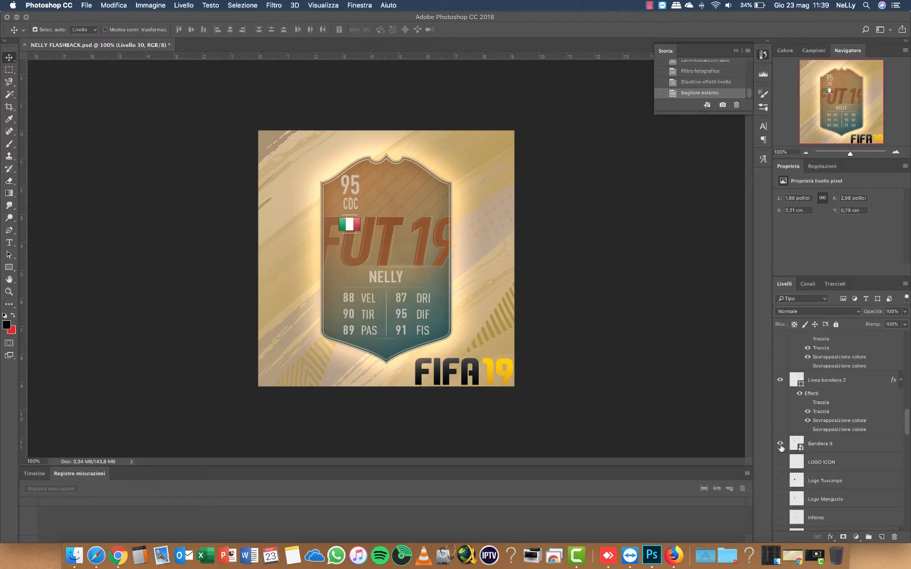
{"action": "left_click", "coordinate": [780, 481]}
{"action": "scroll", "coordinate": [781, 467], "scroll_direction": "down", "scroll_amount": 2}
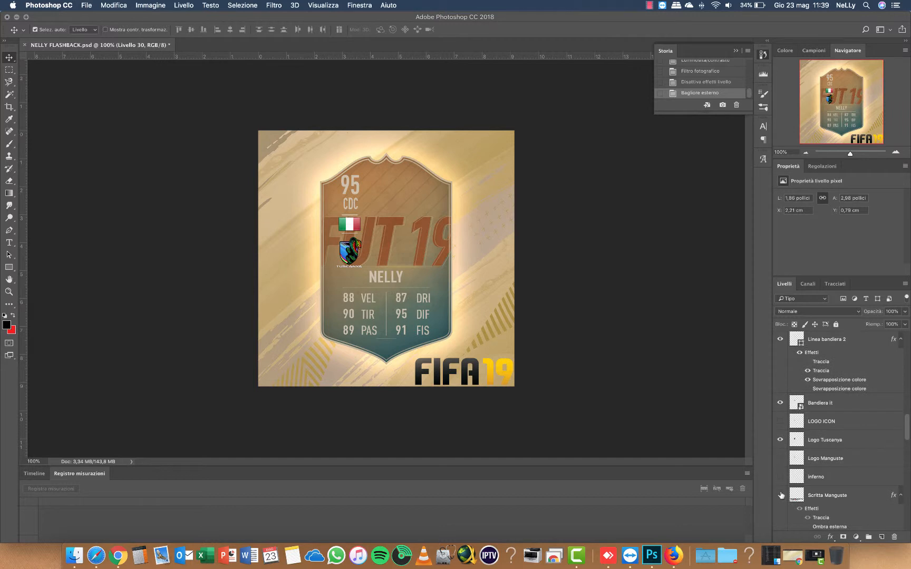
Step: Show Livello 15, the vertical band behind the flag and badge, and compare its two Sovrapposizione colore effects, keeping only the first one on
{"action": "scroll", "coordinate": [782, 496], "scroll_direction": "down", "scroll_amount": 10}
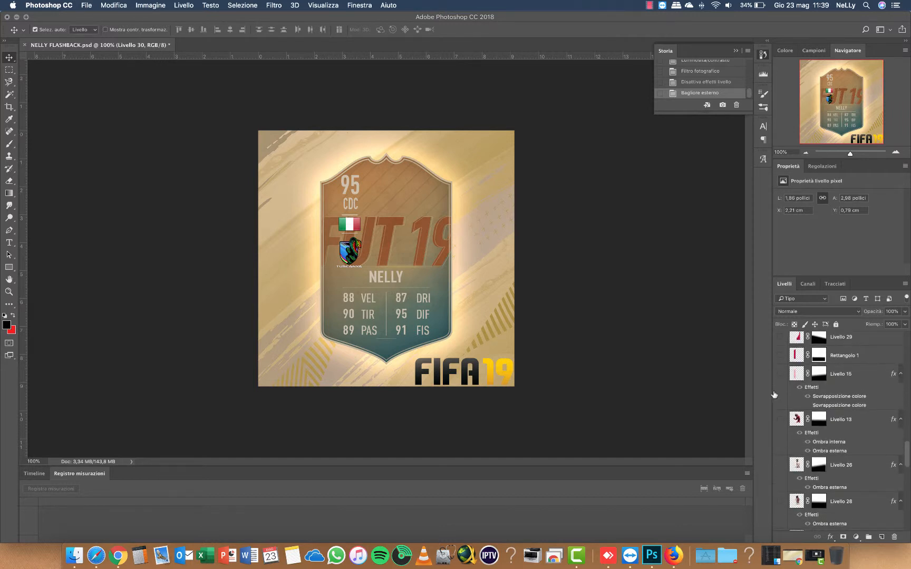
{"action": "left_click", "coordinate": [780, 374]}
{"action": "left_click", "coordinate": [807, 396]}
{"action": "left_click", "coordinate": [807, 397]}
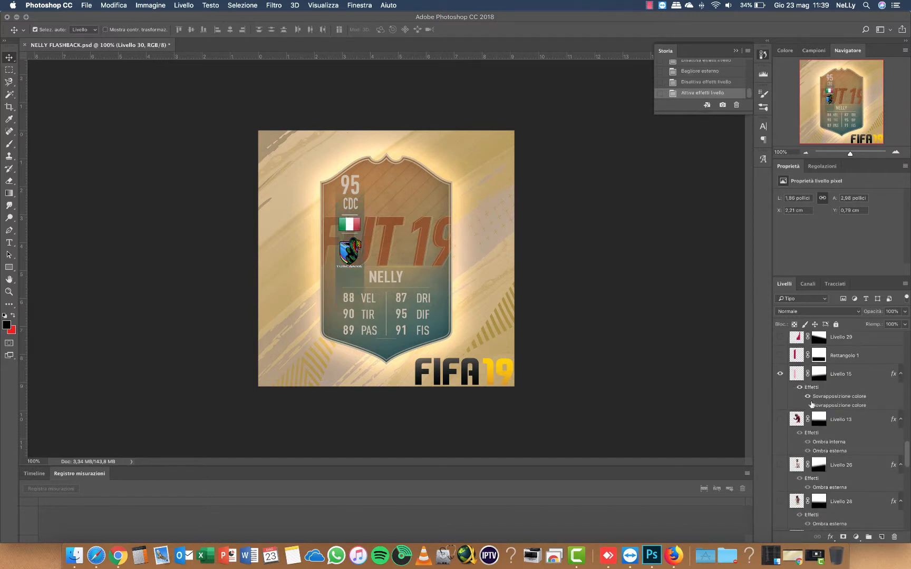
{"action": "left_click", "coordinate": [812, 405]}
{"action": "left_click", "coordinate": [808, 406]}
{"action": "left_click", "coordinate": [808, 397]}
{"action": "left_click", "coordinate": [808, 397]}
{"action": "left_click", "coordinate": [808, 405]}
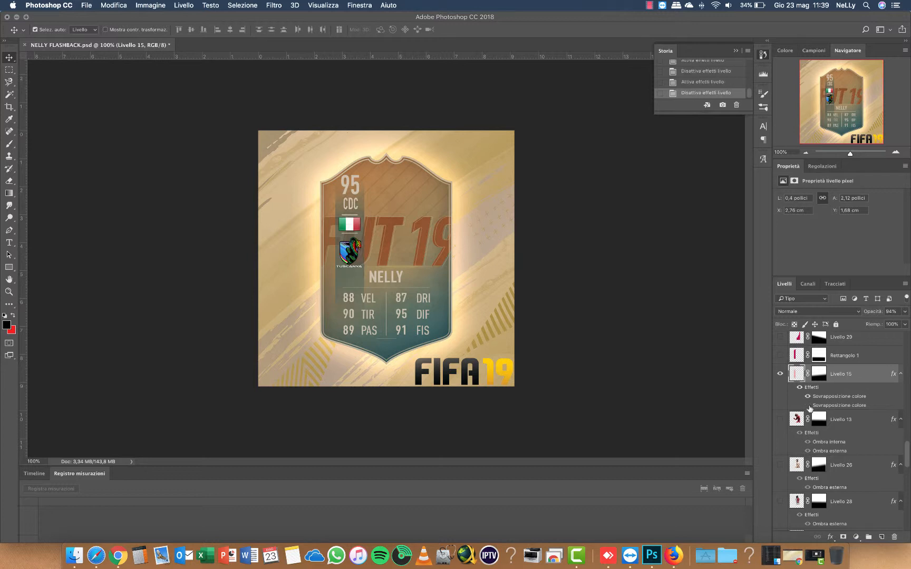
Step: Preview the player cutout on Livello 26, hide it again, and show the player layer Tonalità/saturazione 1 instead
{"action": "scroll", "coordinate": [786, 390], "scroll_direction": "down", "scroll_amount": 3}
{"action": "left_click", "coordinate": [781, 385]}
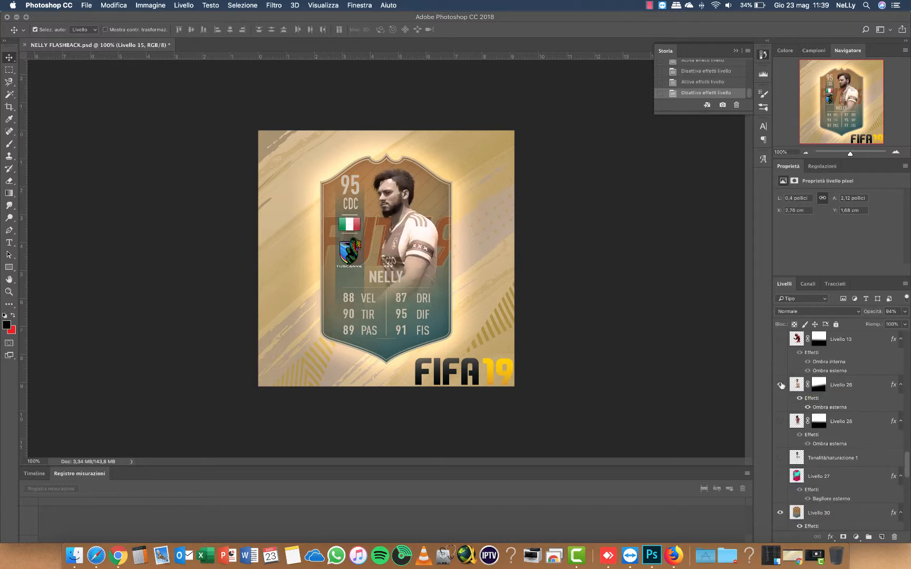
{"action": "left_click", "coordinate": [781, 386]}
{"action": "scroll", "coordinate": [781, 393], "scroll_direction": "down", "scroll_amount": 1}
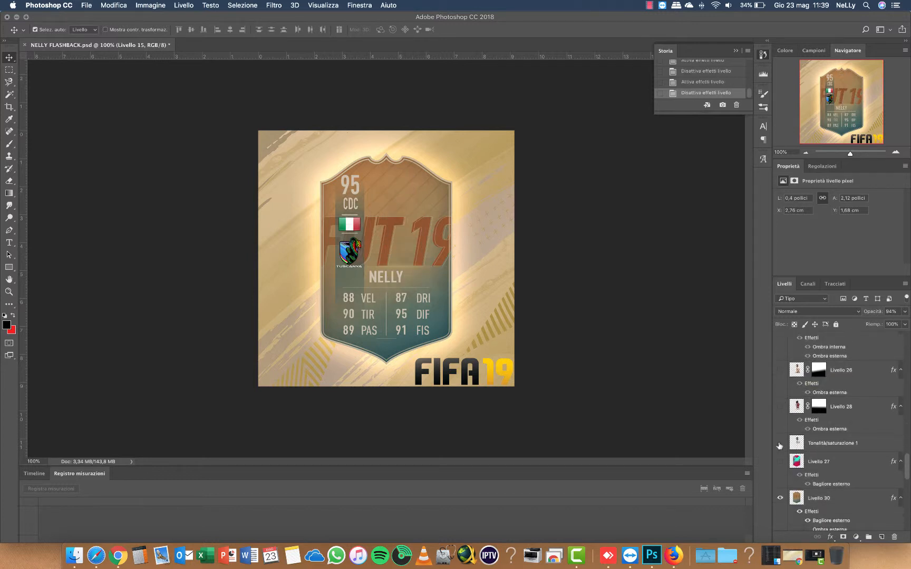
{"action": "left_click", "coordinate": [780, 445]}
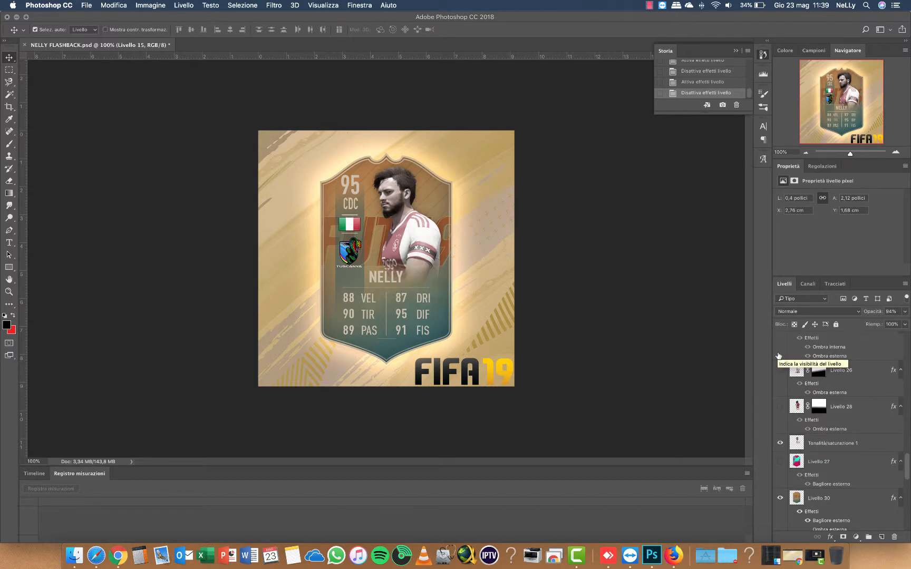
Step: Apply a brightness/contrast adjustment to the Tonalità/saturazione 1 player layer with brightness -21 and contrast 2
{"action": "left_click", "coordinate": [838, 444]}
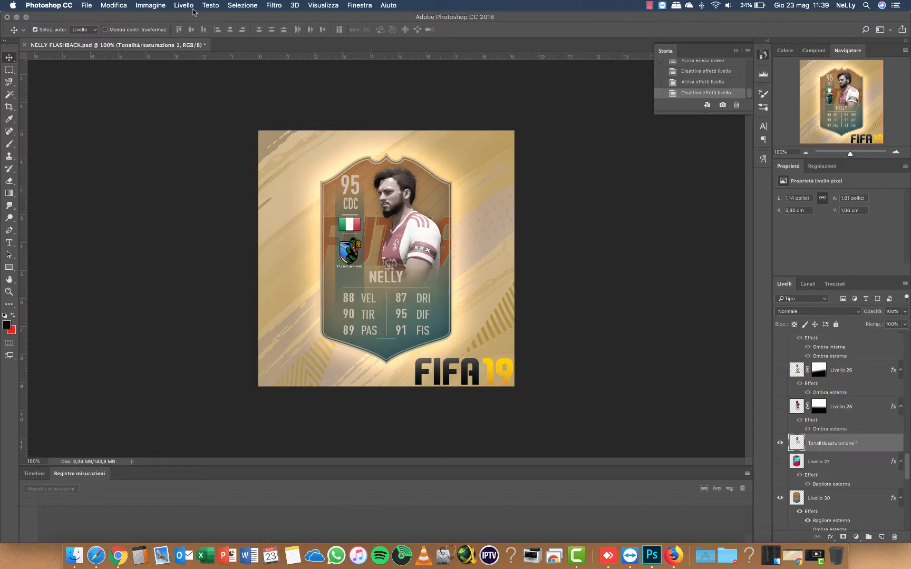
{"action": "left_click", "coordinate": [136, 5]}
{"action": "left_click", "coordinate": [503, 150]}
{"action": "left_click_drag", "start_coordinate": [694, 190], "coordinate": [674, 222]}
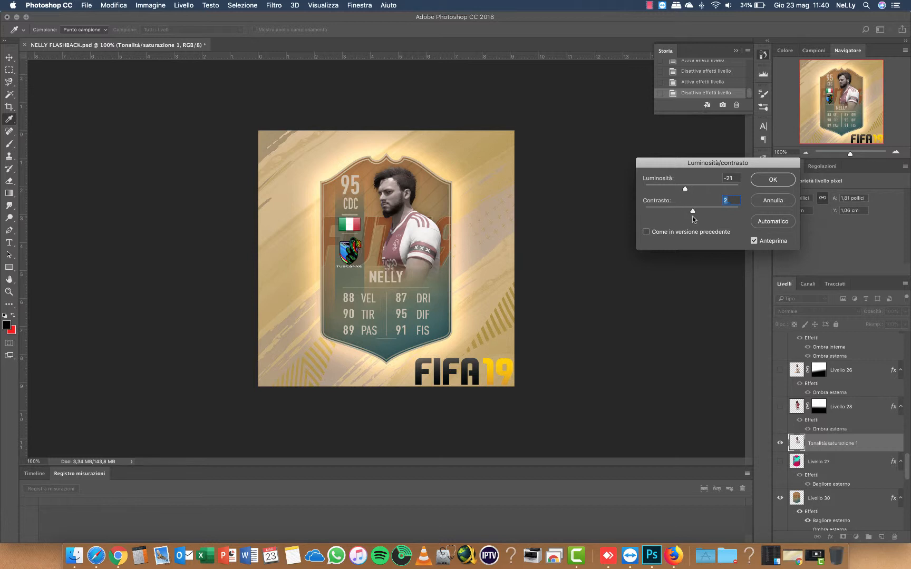
{"action": "left_click", "coordinate": [764, 185]}
{"action": "key", "text": "v"}
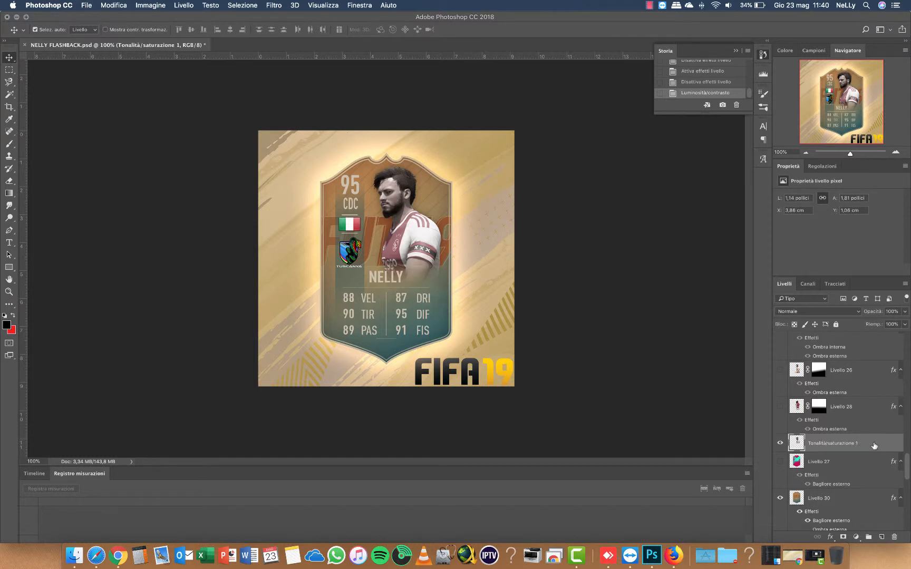
{"action": "scroll", "coordinate": [870, 438], "scroll_direction": "down", "scroll_amount": 3}
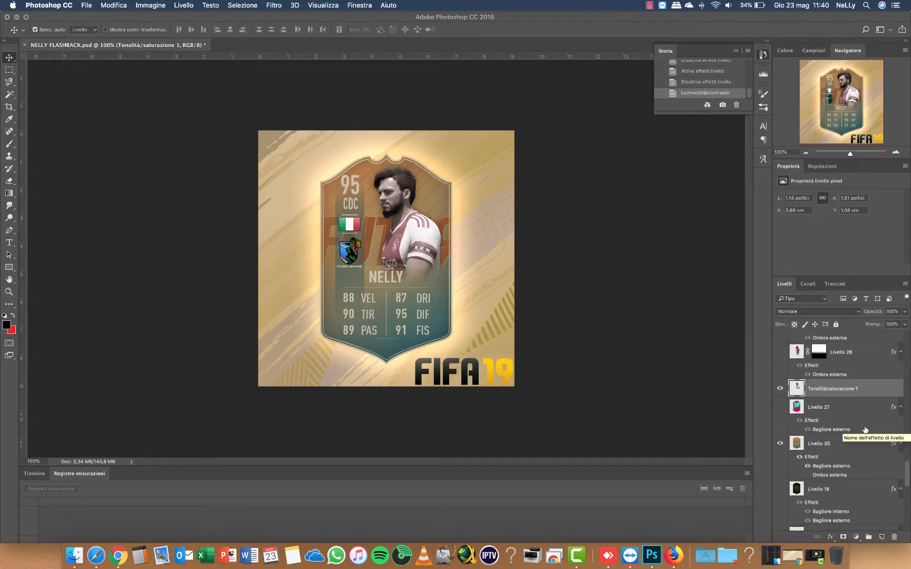
{"action": "scroll", "coordinate": [779, 411], "scroll_direction": "down", "scroll_amount": 1}
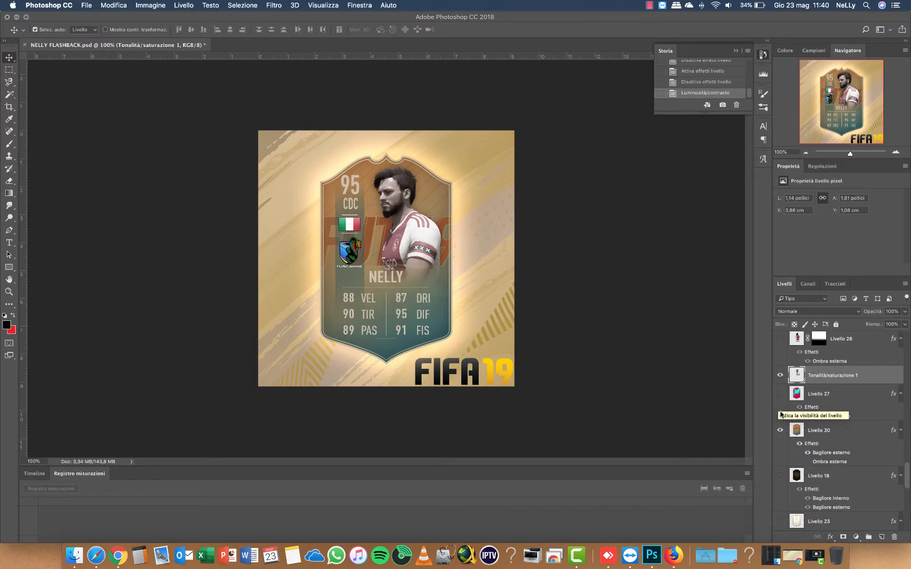
{"action": "scroll", "coordinate": [781, 414], "scroll_direction": "down", "scroll_amount": 5}
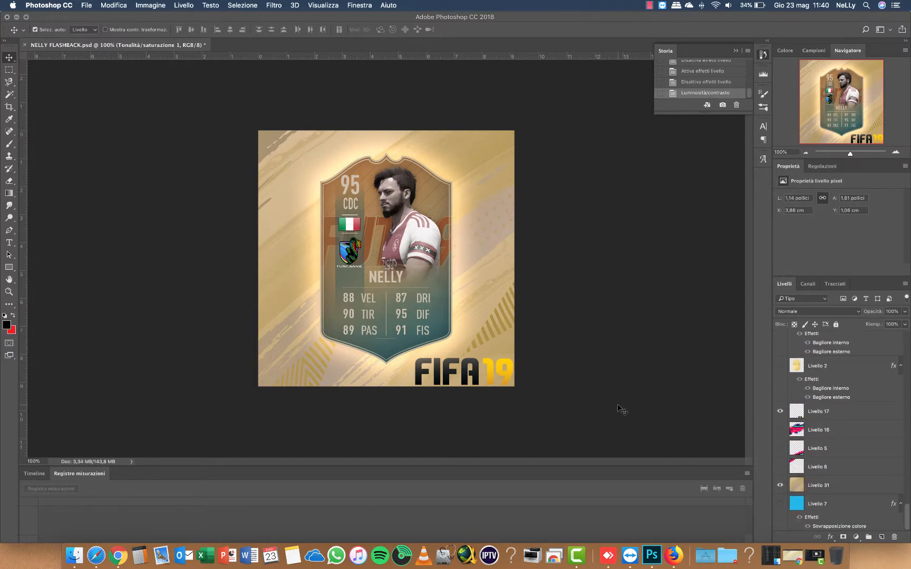